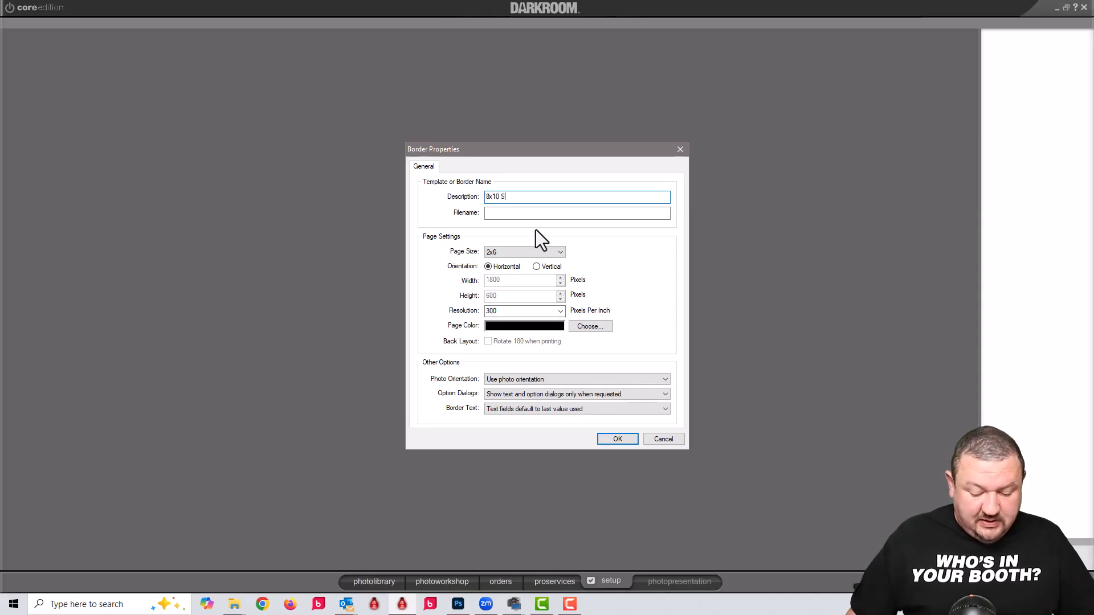
Create a new border template described as "8x10 Soccer Comp" with an 8x10 page size
text(Soccer)
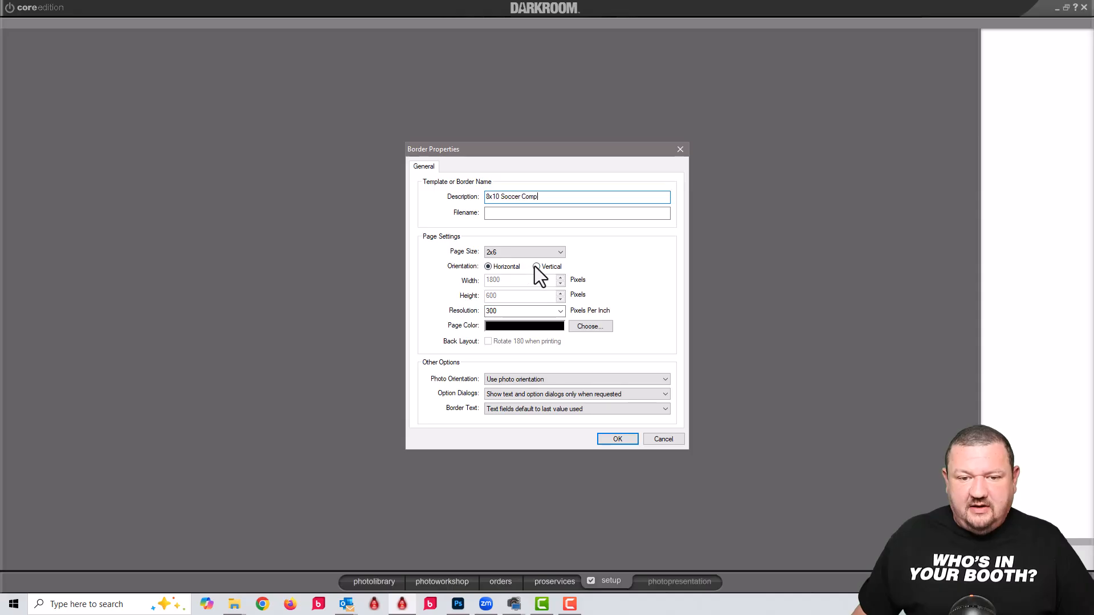
click(560, 252)
scroll(519, 342, down, 5)
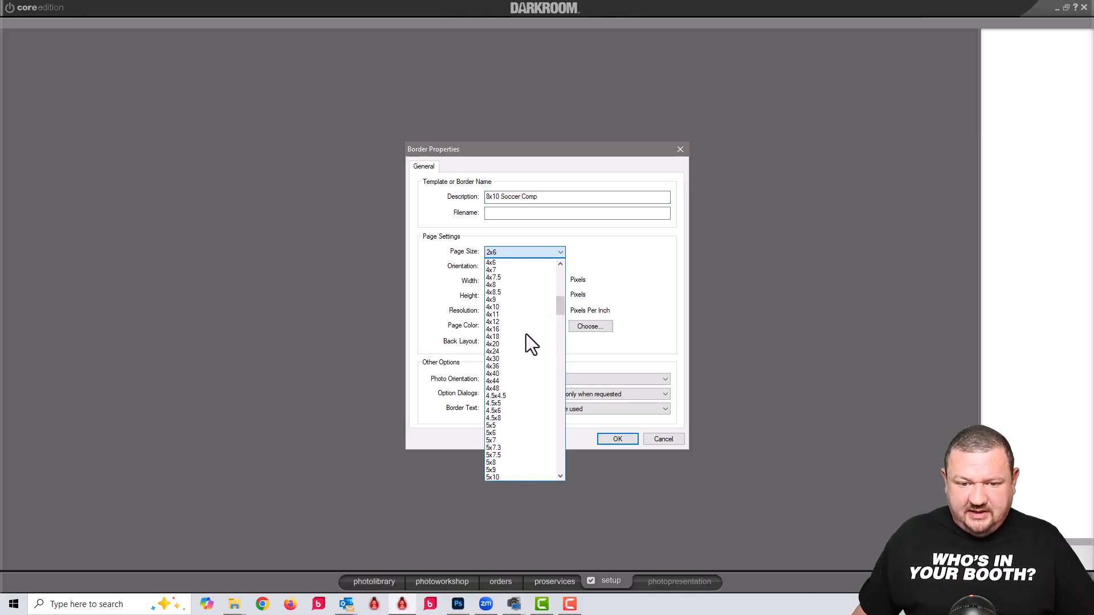
scroll(522, 353, down, 15)
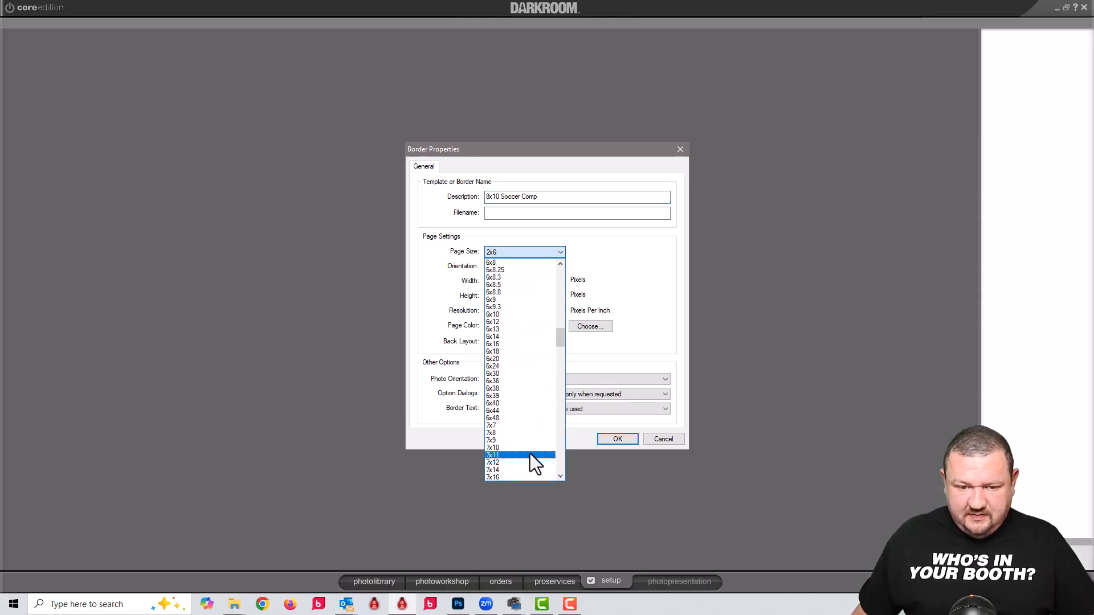
scroll(529, 454, down, 3)
click(522, 447)
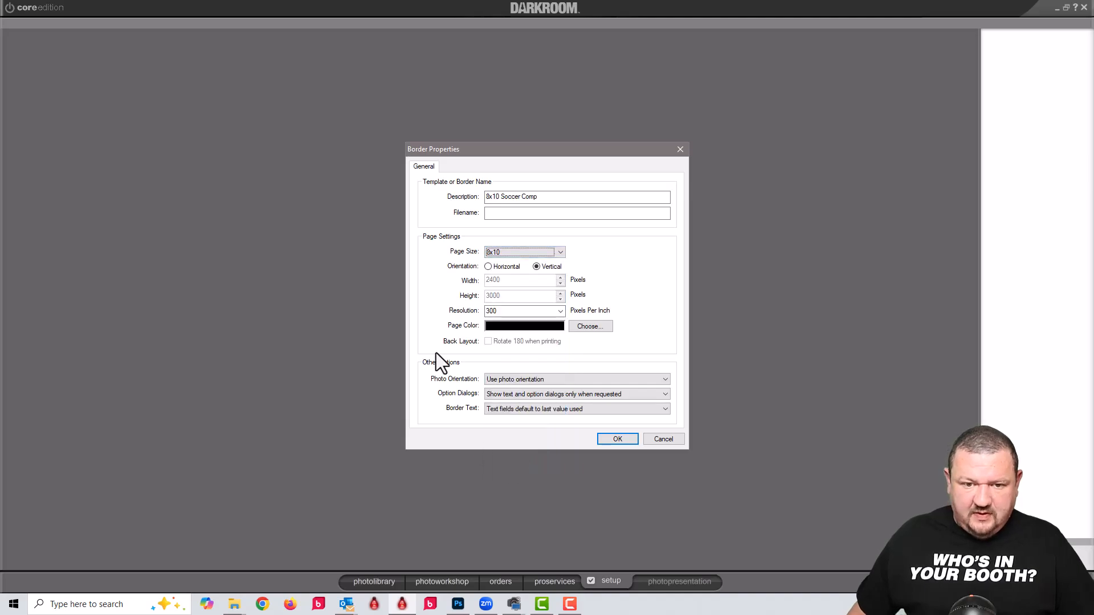
click(620, 439)
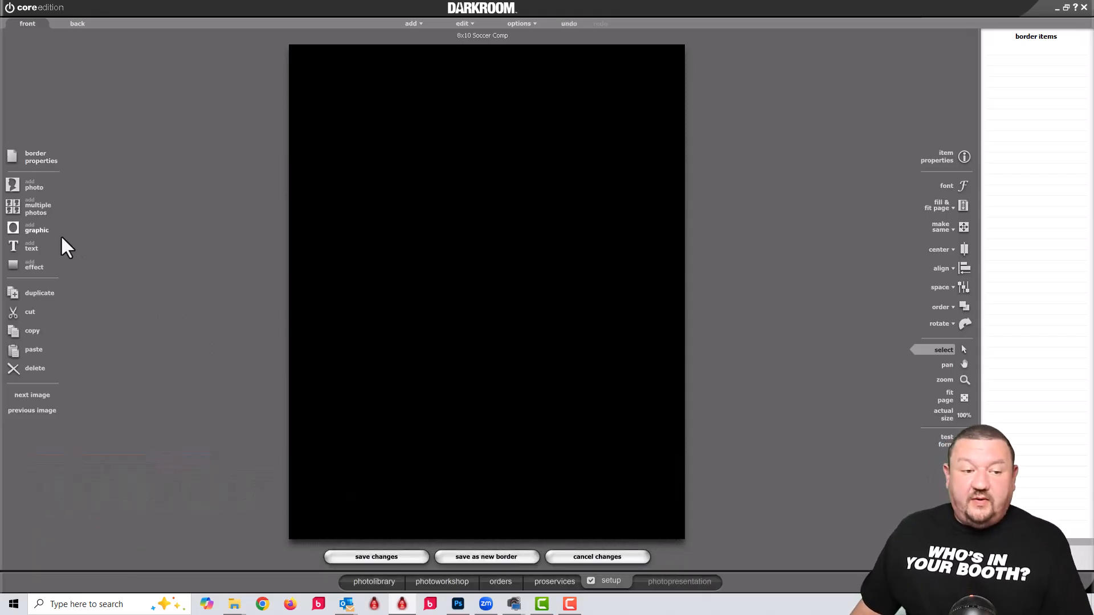
Add the graphic "soccerball background5.jpg" from the template demo folder as the page background
click(30, 232)
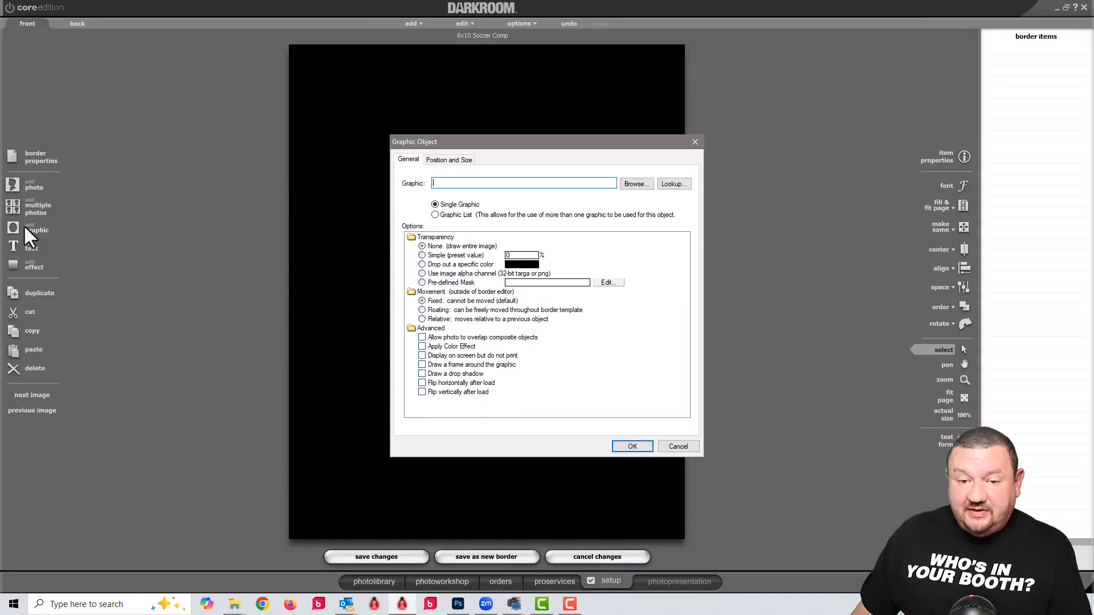
click(633, 183)
click(474, 203)
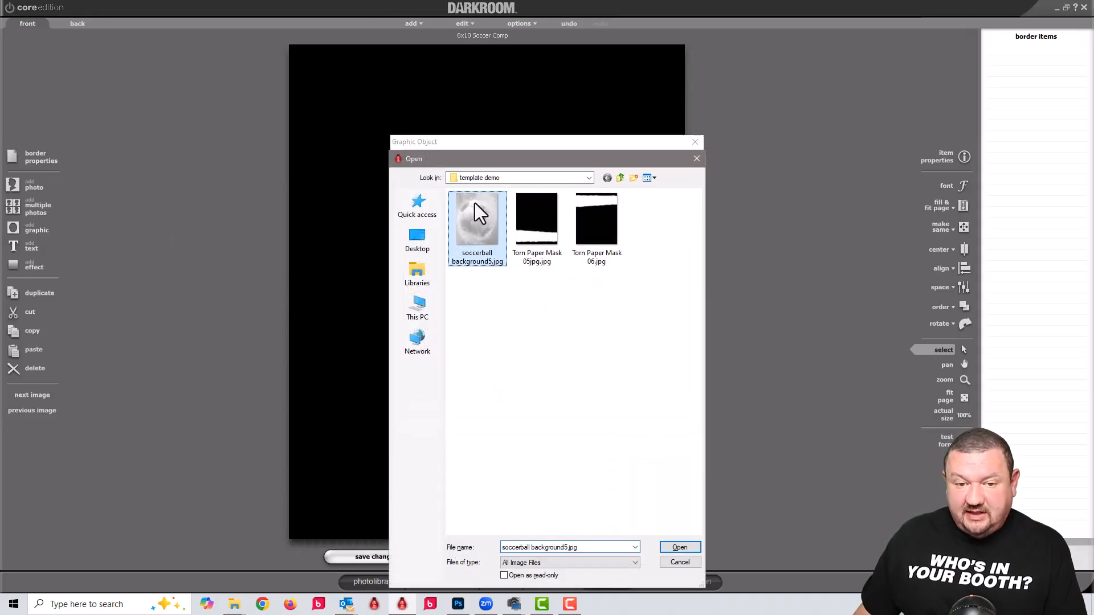
click(681, 548)
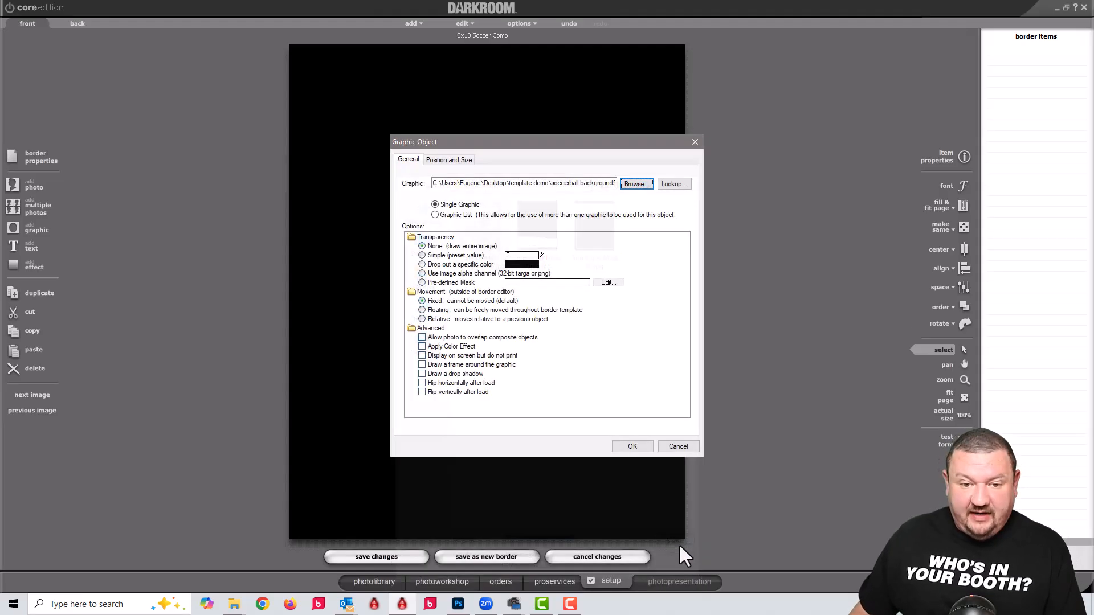
click(629, 443)
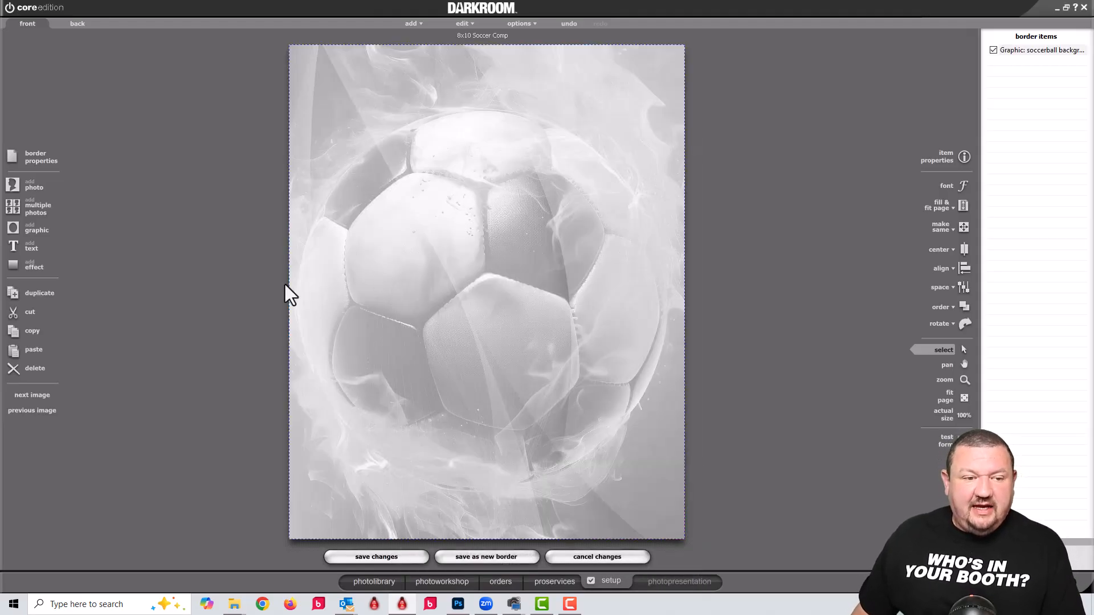
Add a full-page photo object with Chroma-key transparency over the soccer ball background
click(20, 186)
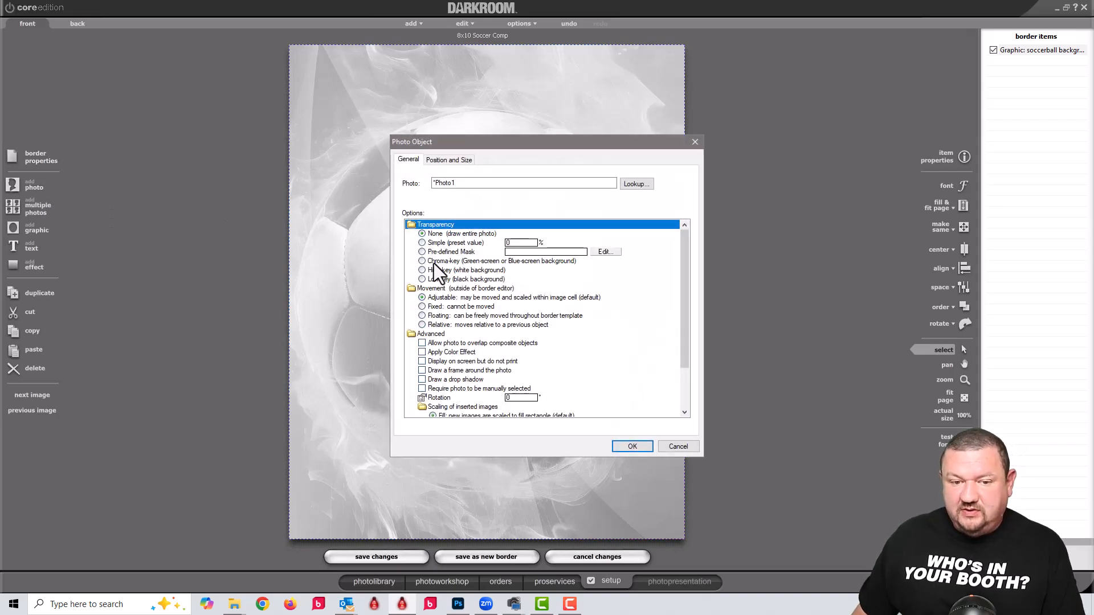
click(433, 264)
click(632, 447)
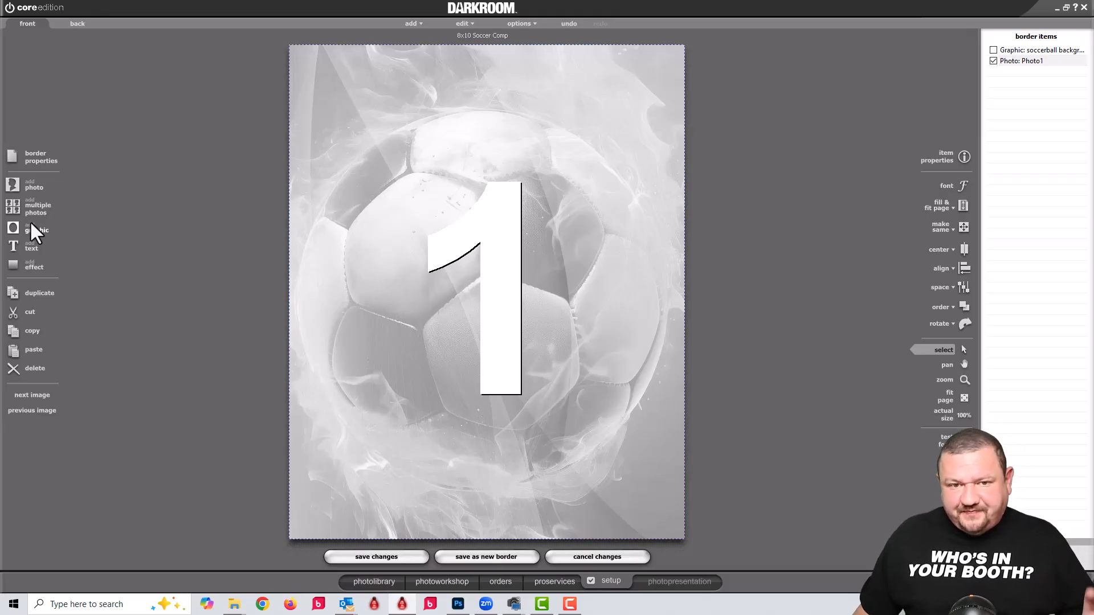
Add a dark red Color effect without a mask and shape it into a full-width band across the lower part of the page
click(17, 265)
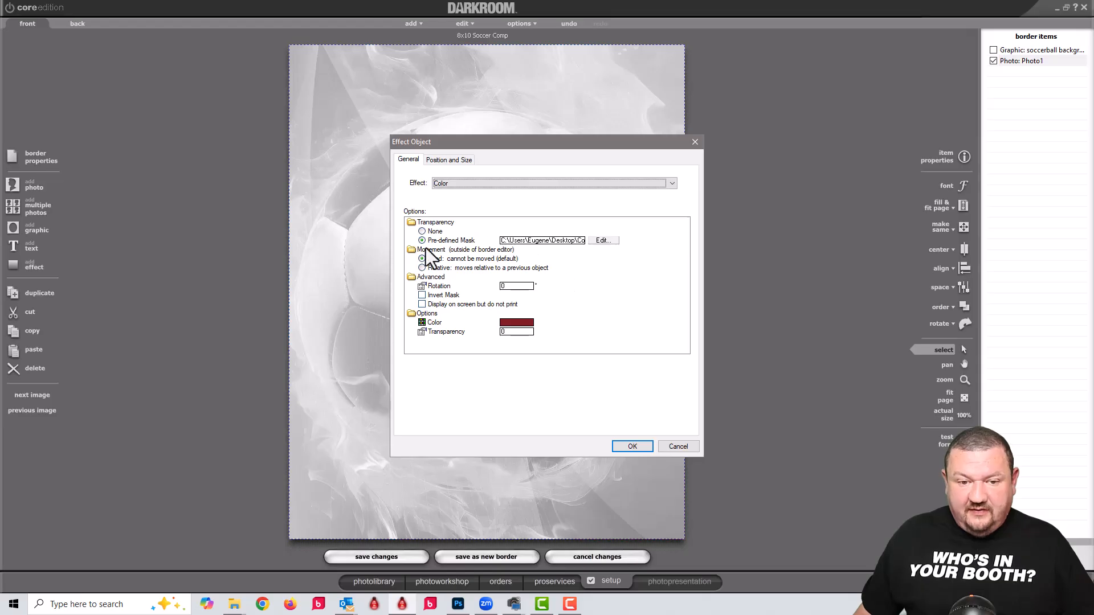
click(422, 232)
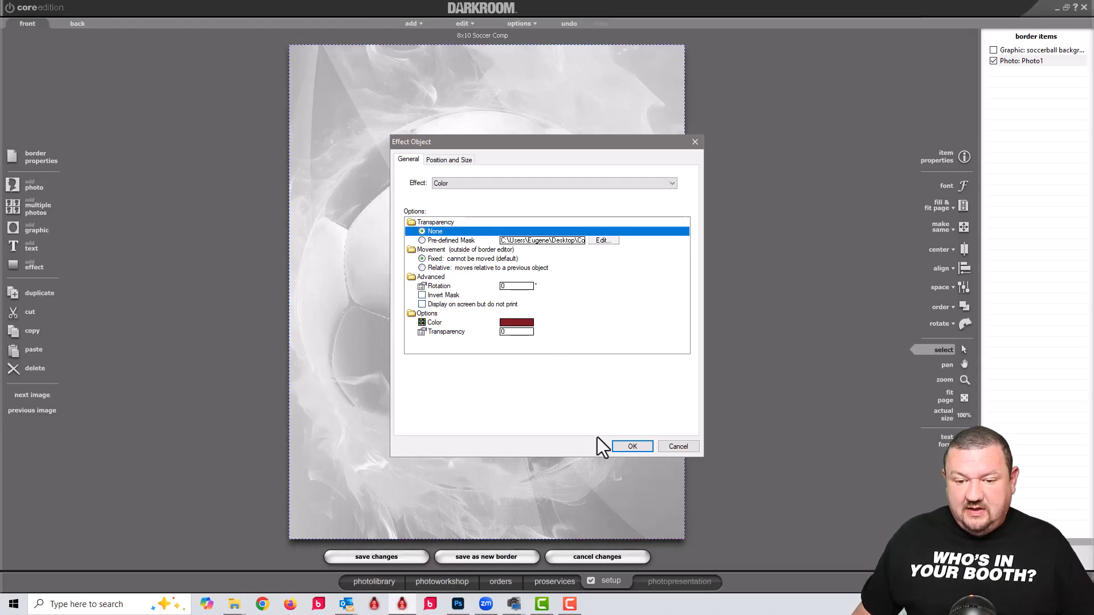
click(624, 447)
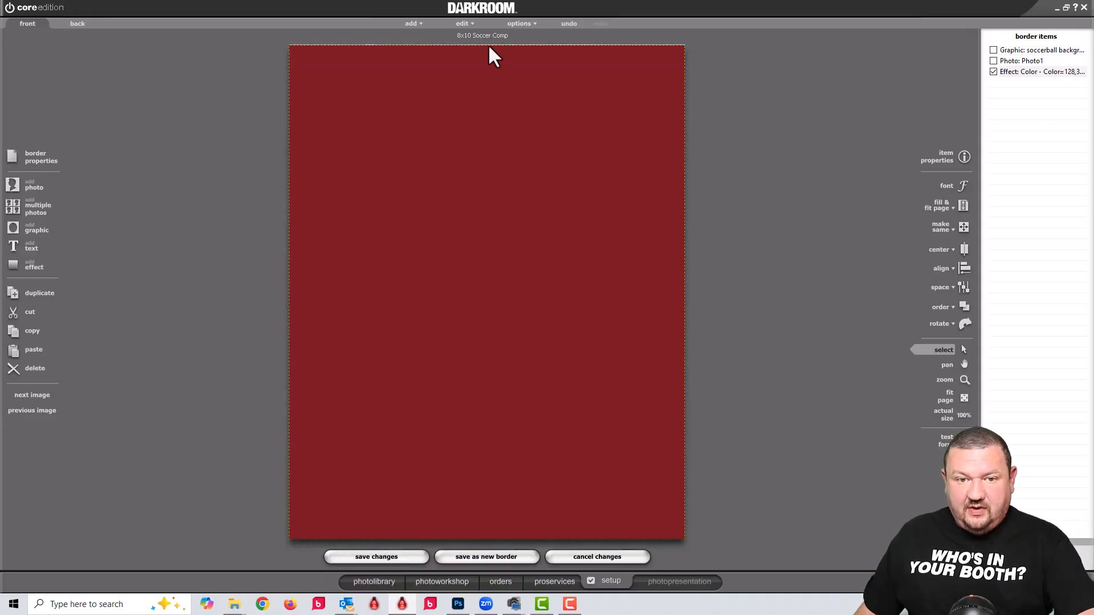
drag(486, 46, 488, 431)
drag(506, 488, 509, 478)
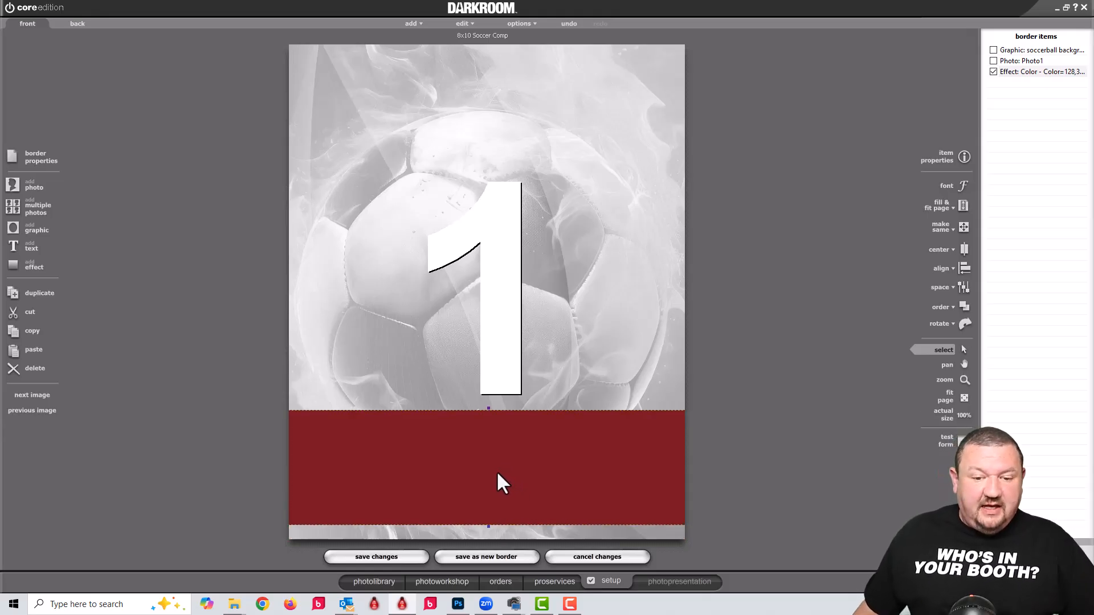
Allow the red band's effect color to be changed by the user outside the border workshop
double_click(497, 473)
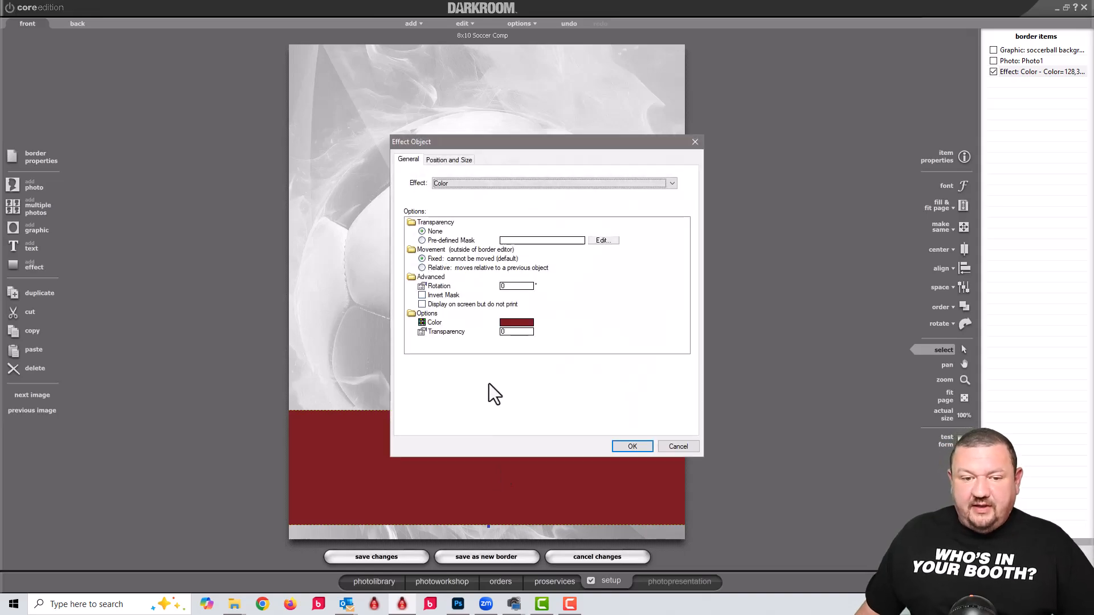
click(516, 323)
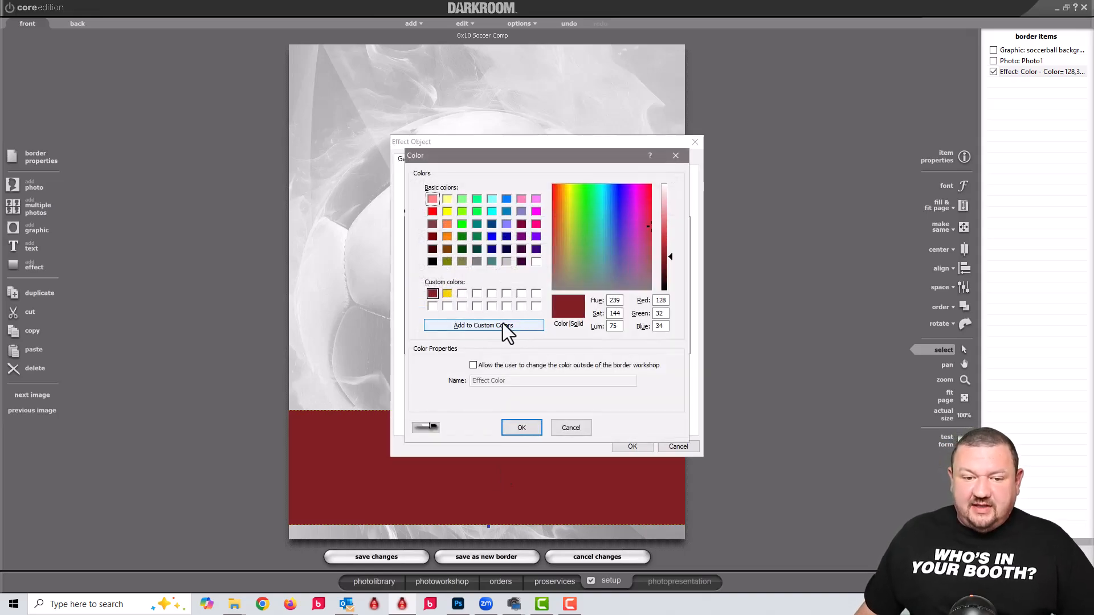
click(475, 365)
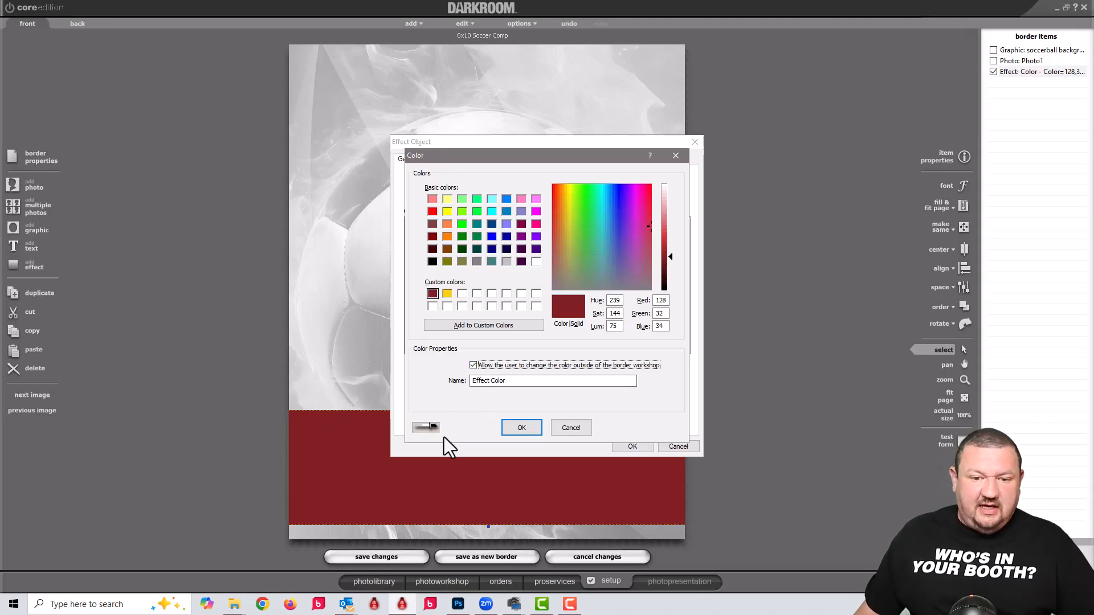
click(524, 430)
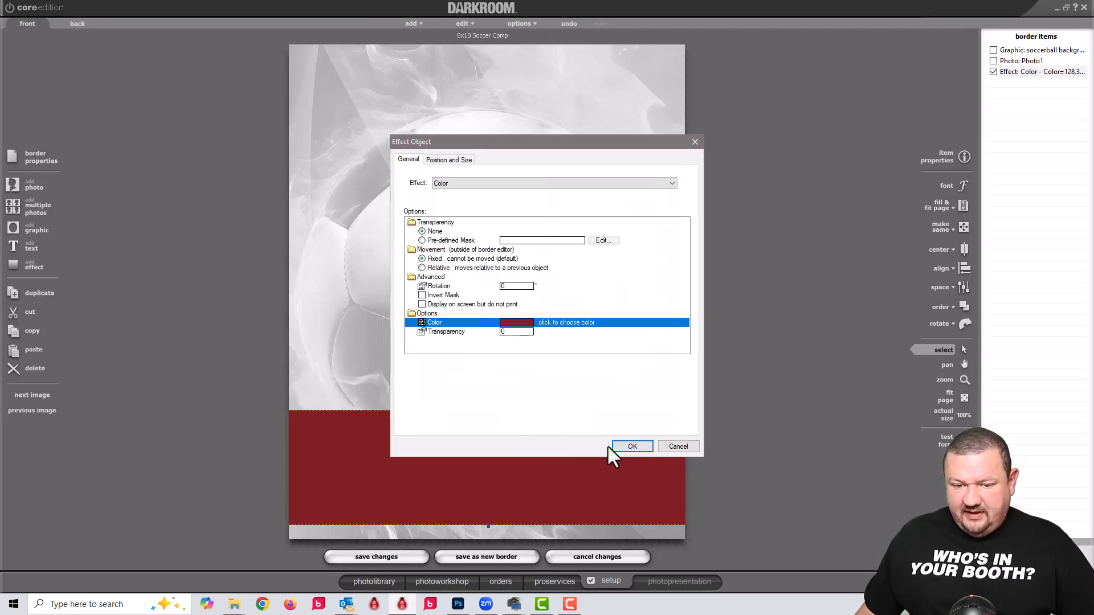
click(631, 446)
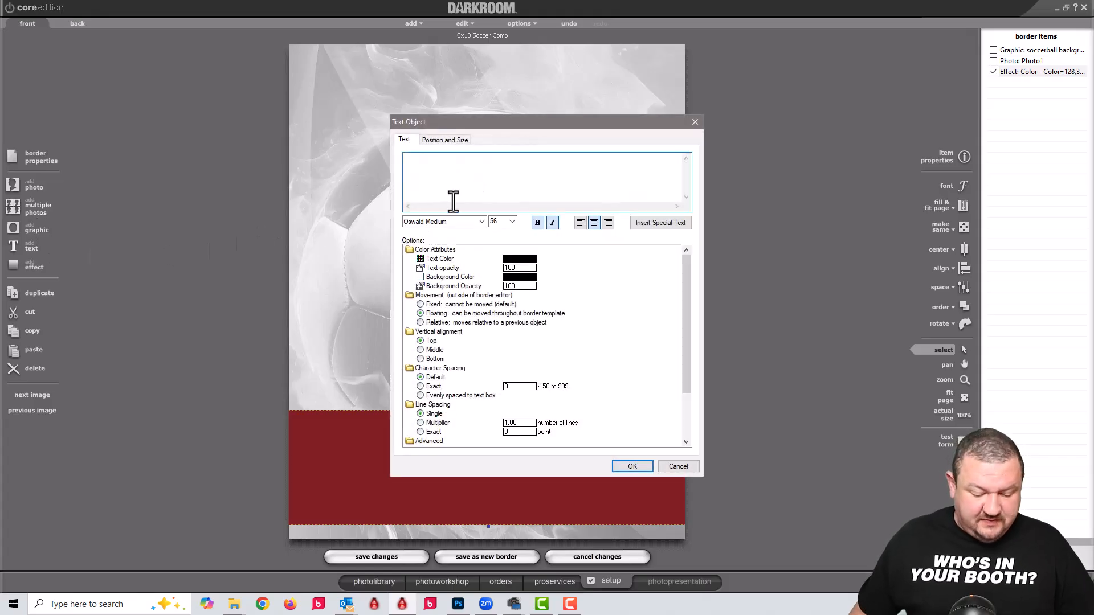
Enter %Name% as a new text object and allow its text color to be changed outside the border workshop
text(%)
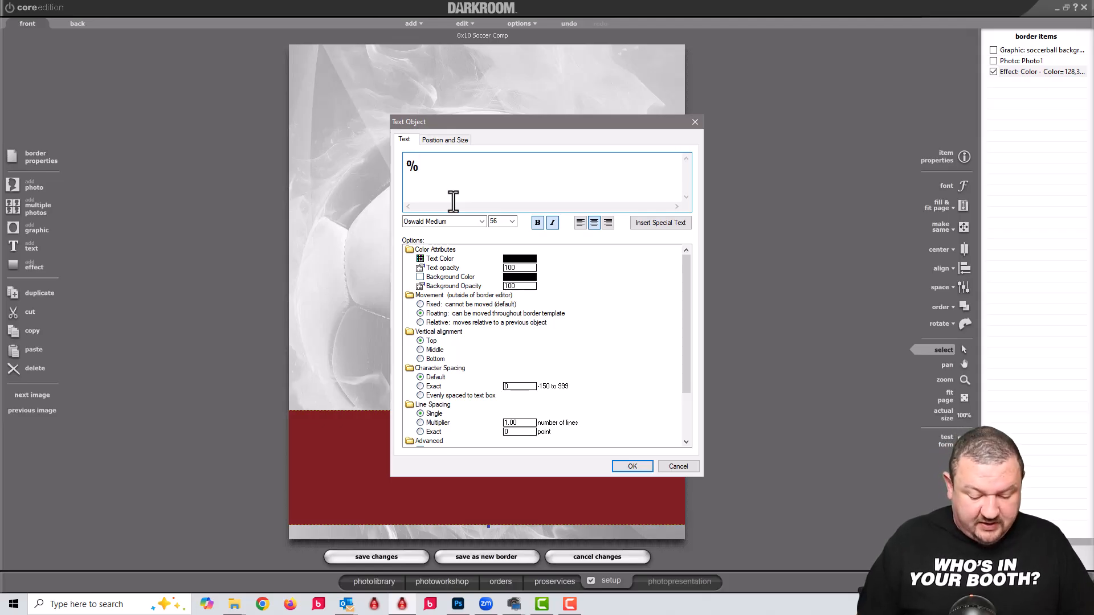
text(Name)
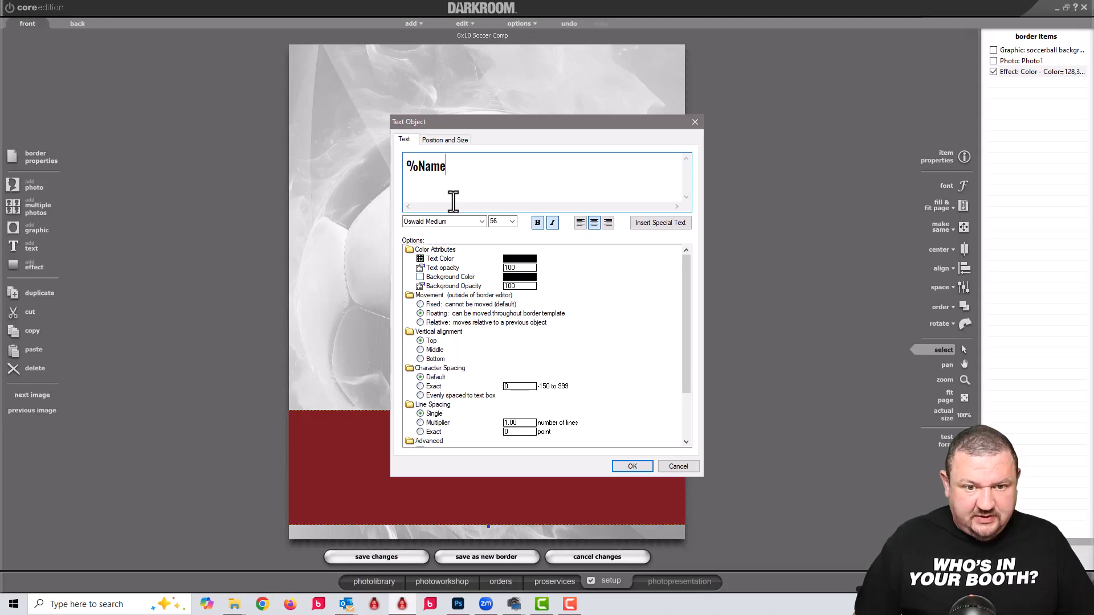
text(%)
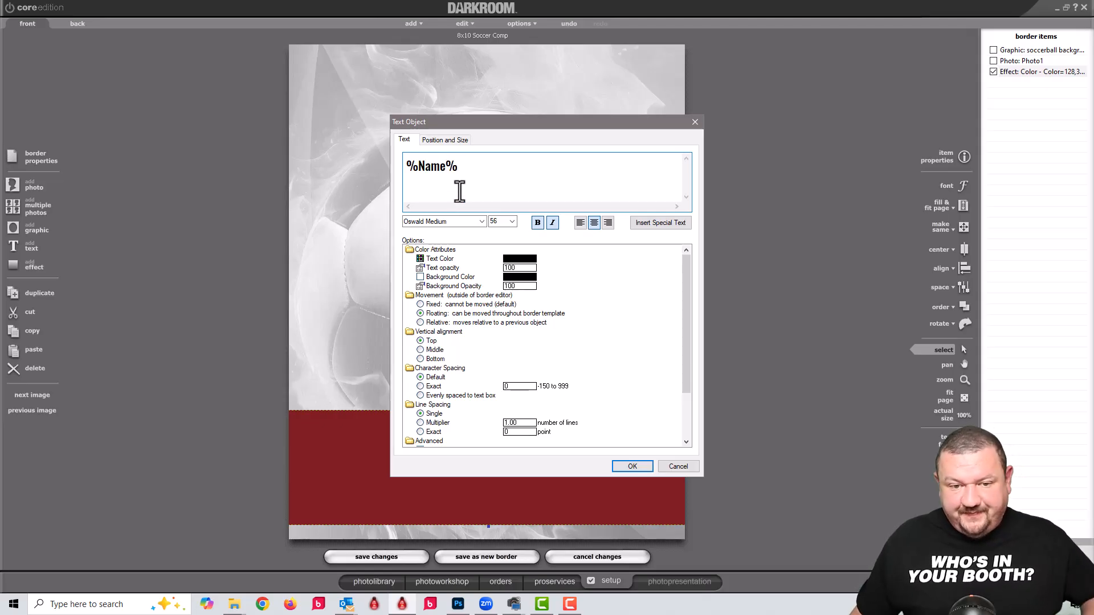
click(520, 260)
click(473, 365)
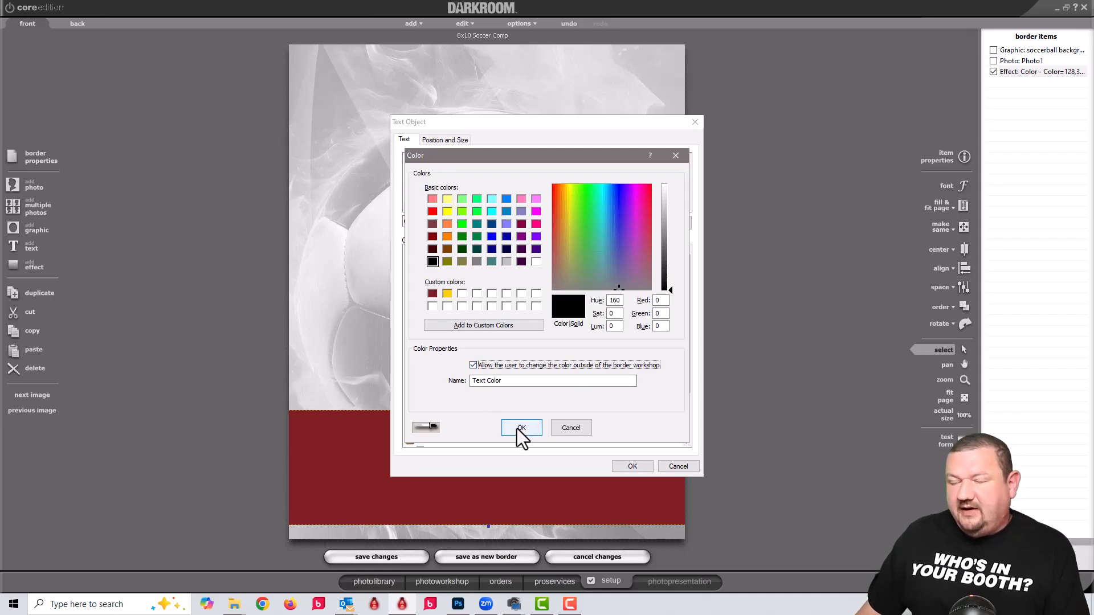
click(528, 429)
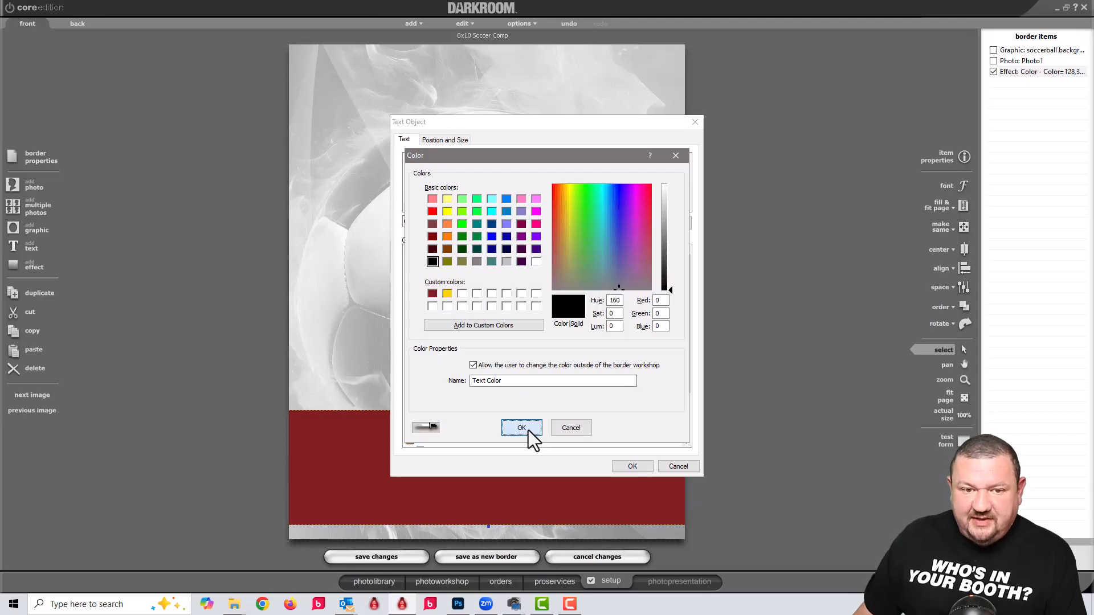
Set the %Name% text color to white and place the text in the middle of the red band
click(532, 276)
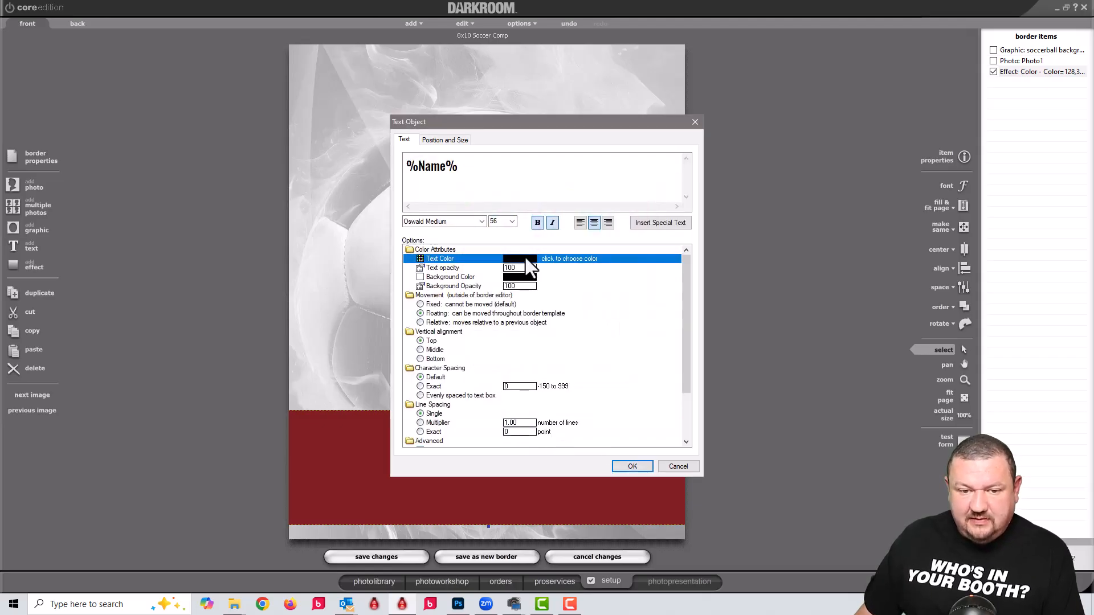
click(536, 262)
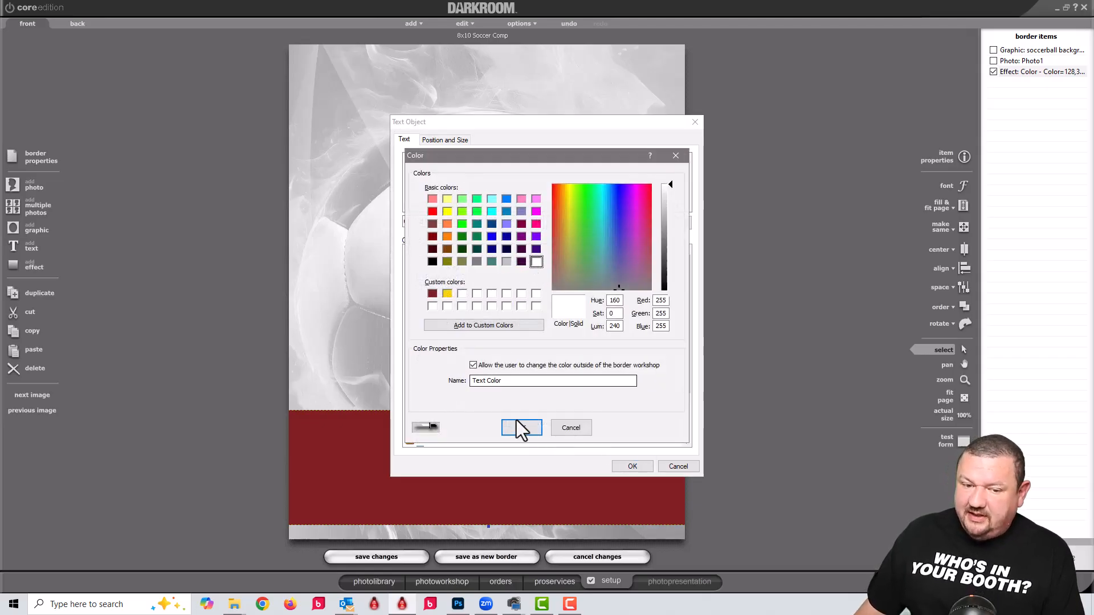
click(522, 428)
click(636, 467)
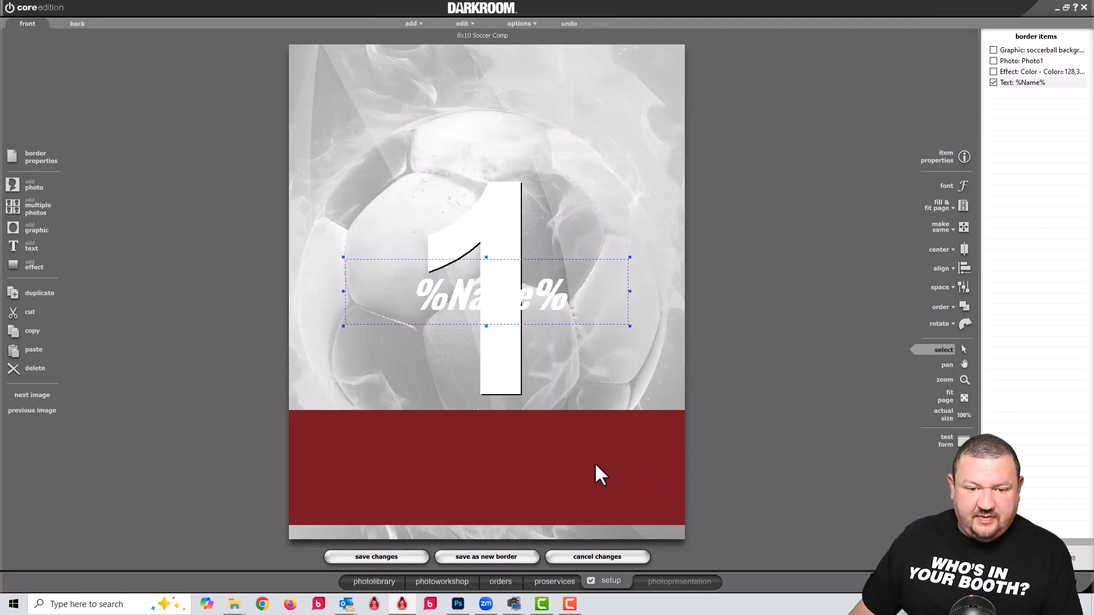
drag(506, 317, 494, 468)
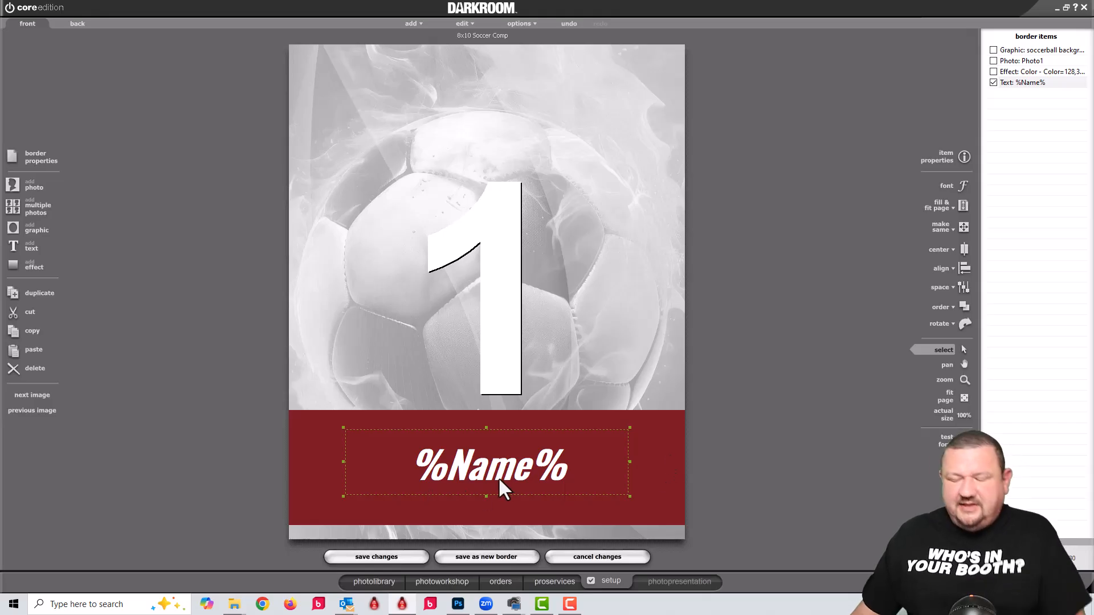
Save the design as new border "8x10 Soccer Comp.crd" in the Demo Template folder under My Templates
click(503, 556)
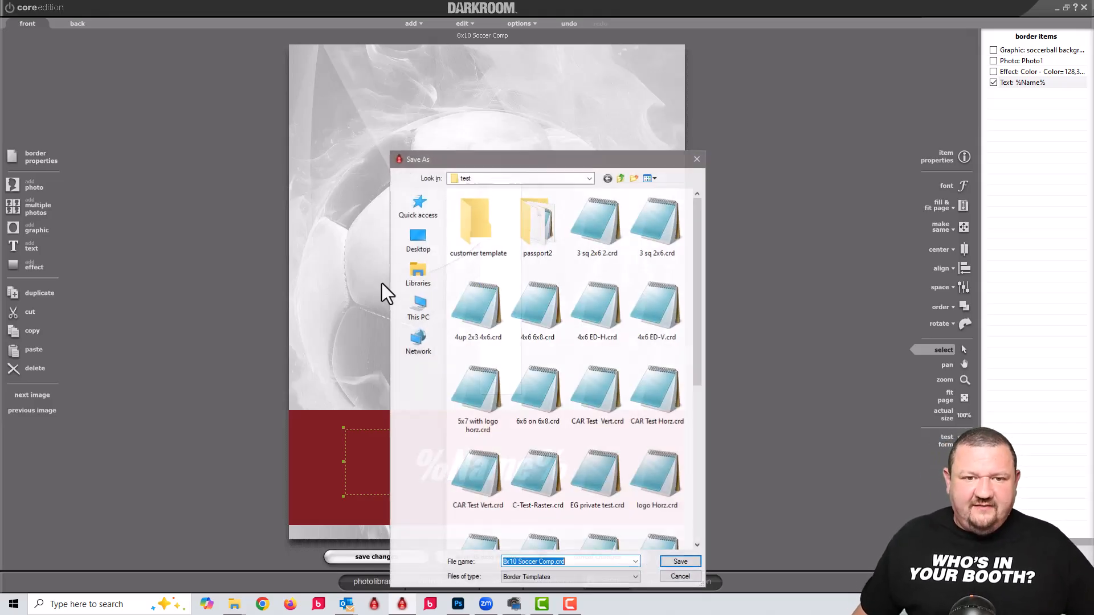
click(621, 177)
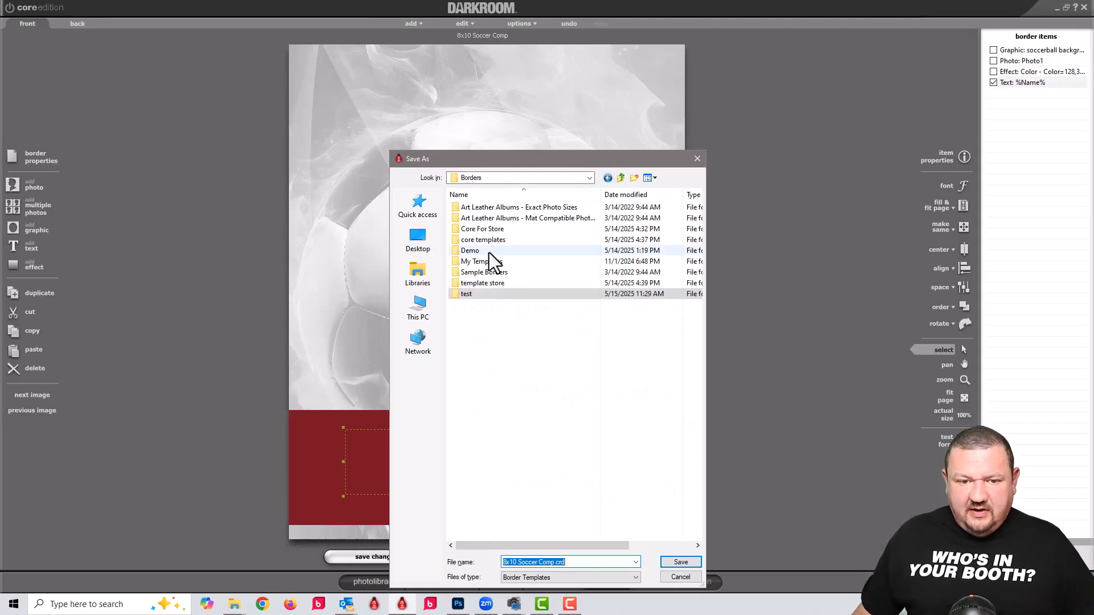
double_click(480, 263)
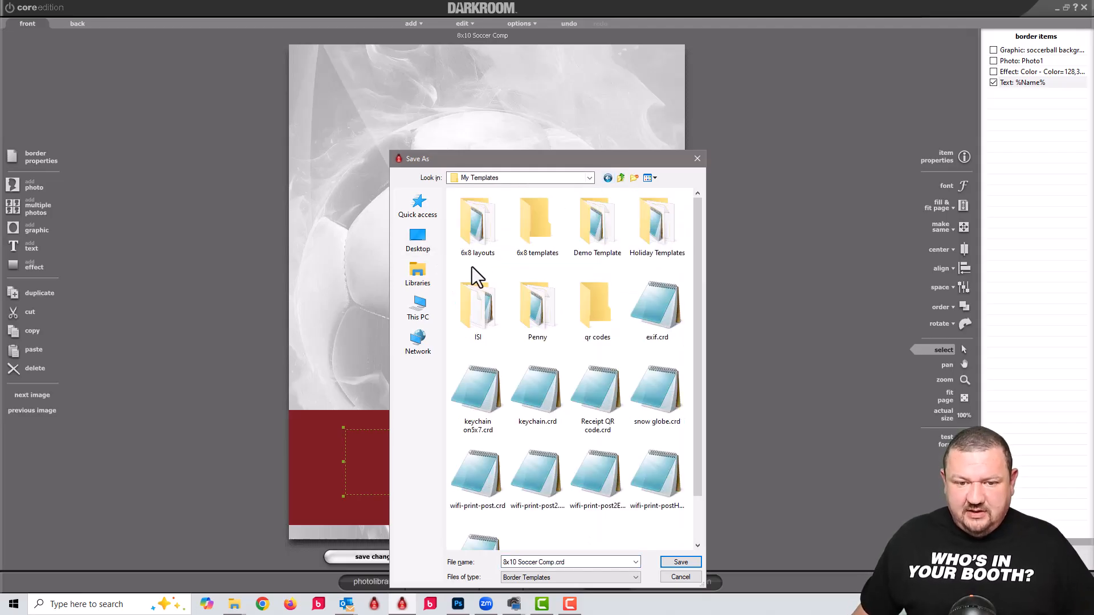
double_click(603, 220)
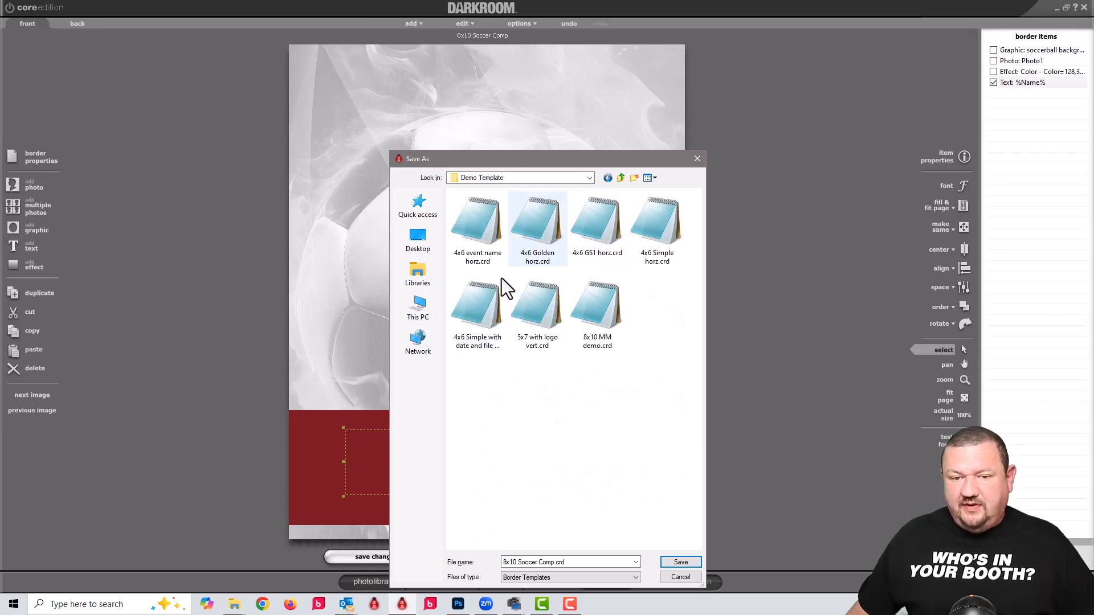
click(680, 562)
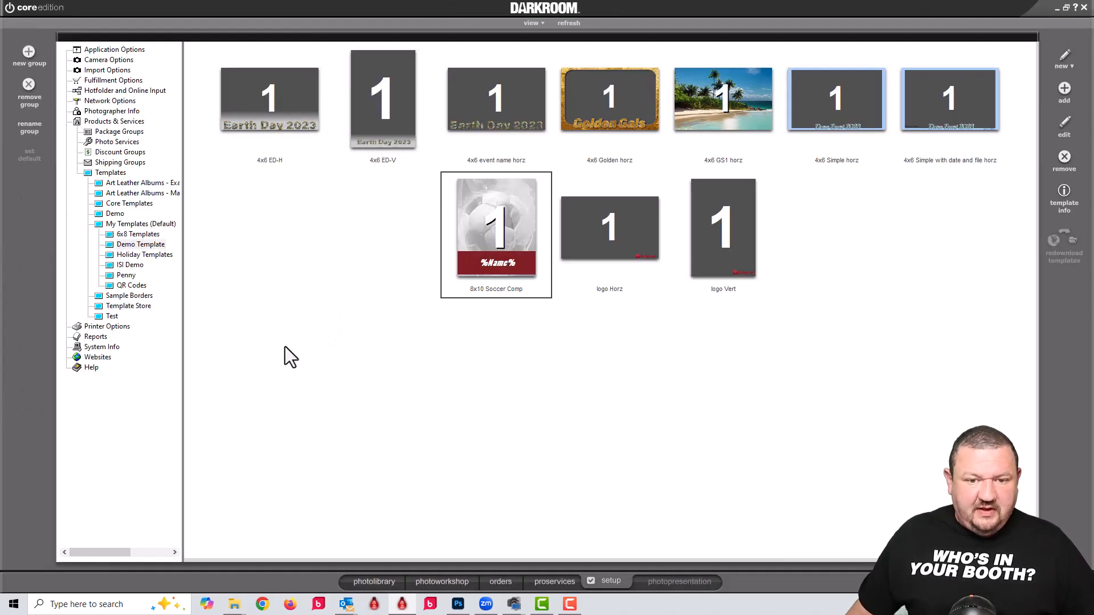
Open the Sports Demo photo of the lone soccer player holding a ball in the photo workshop and show the drop out tools
click(428, 576)
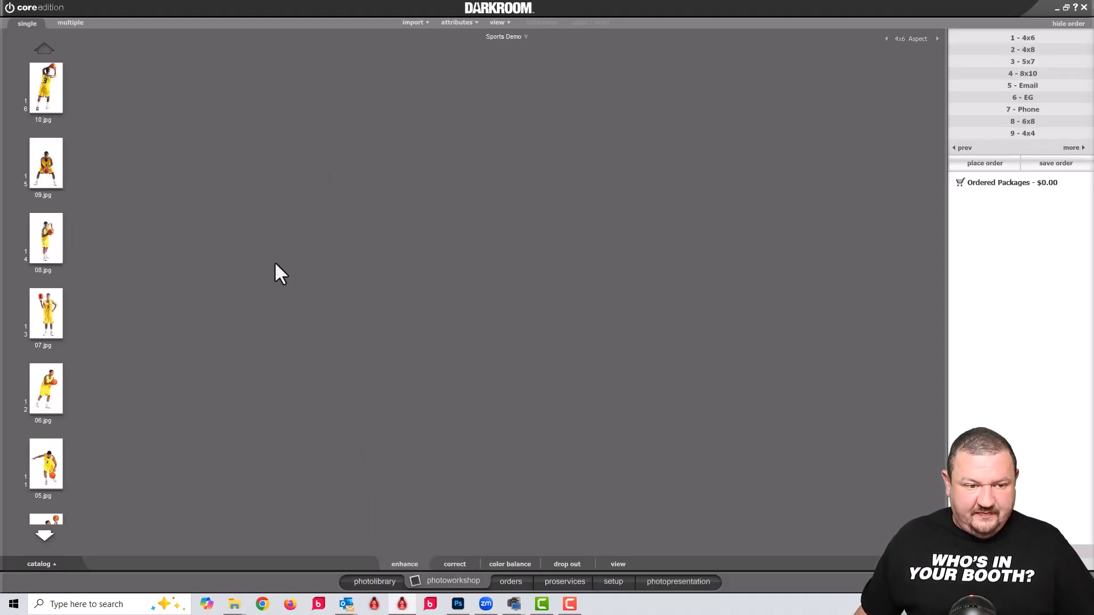
click(48, 535)
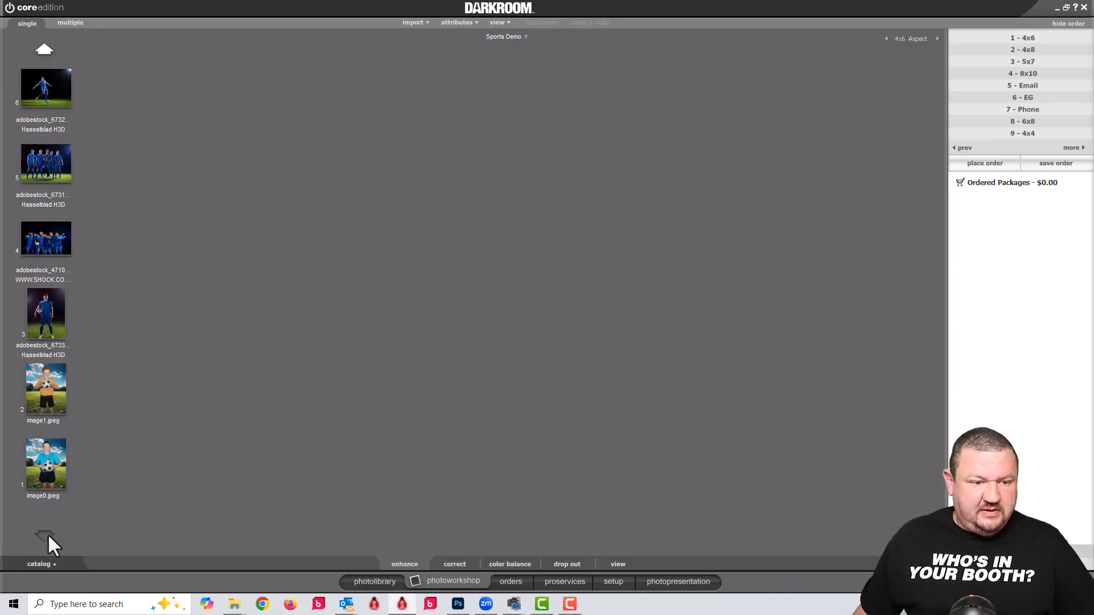
click(42, 295)
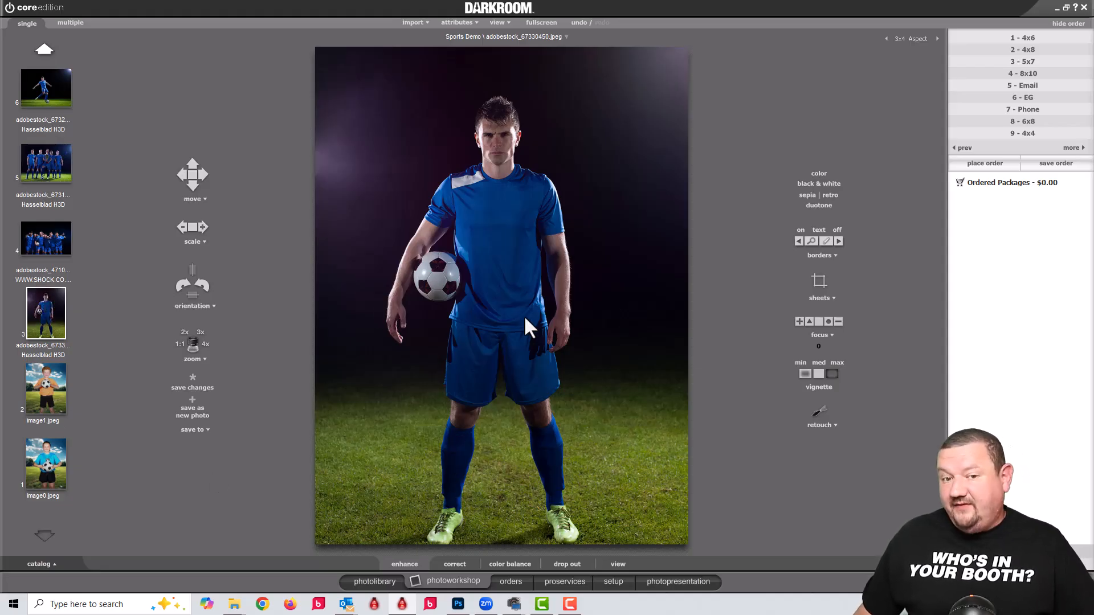
click(562, 562)
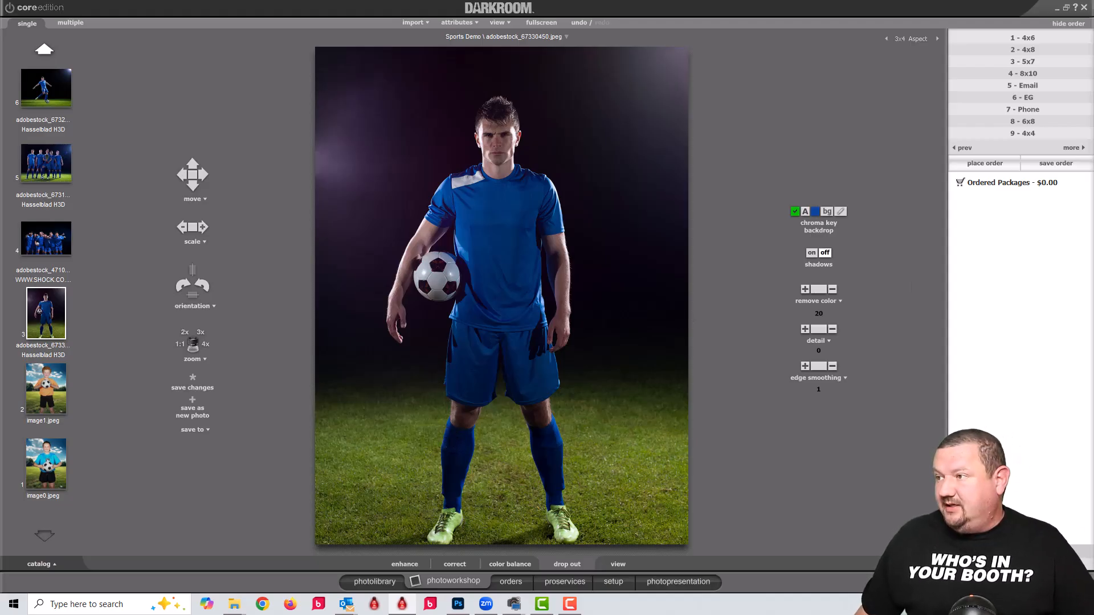
Apply the 8x10 Soccer Comp border from the Demo Template group to the player photo
key(ctrl+b)
drag(678, 190, 685, 75)
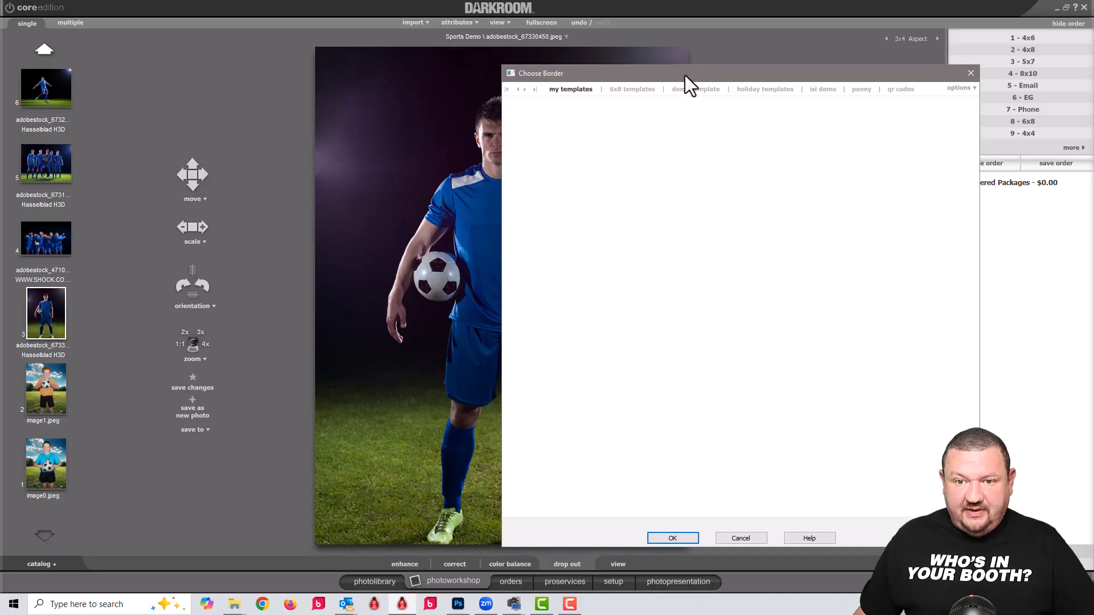
click(689, 89)
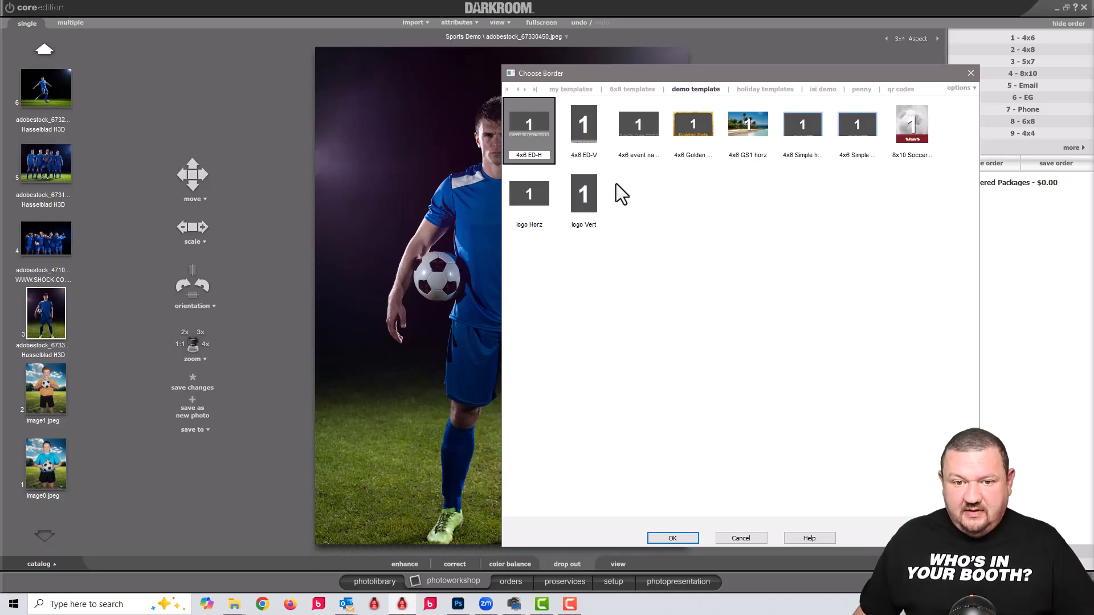
click(913, 125)
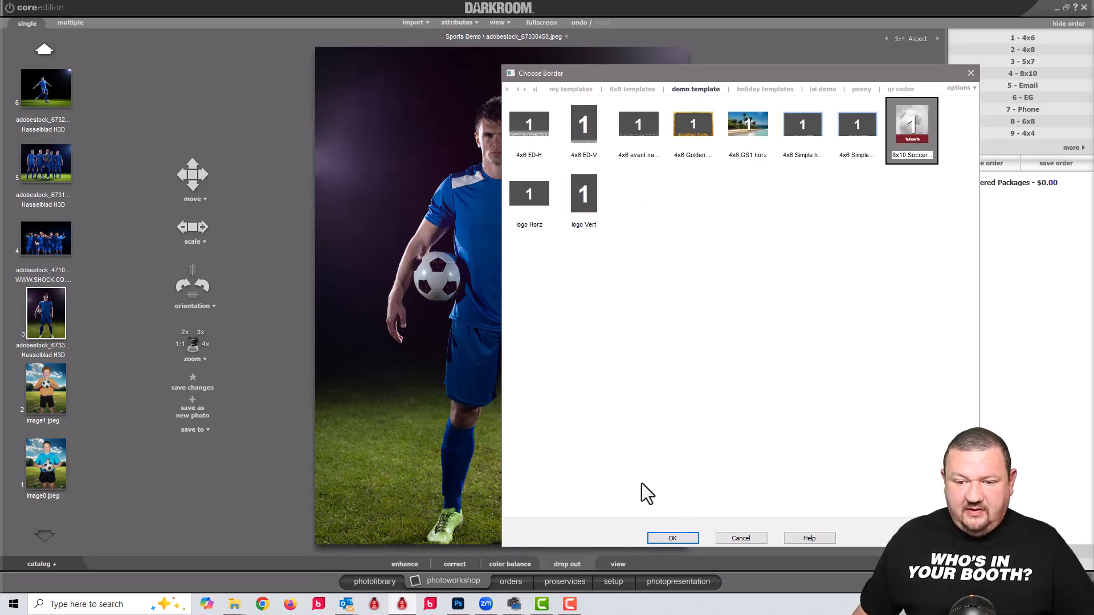
click(652, 538)
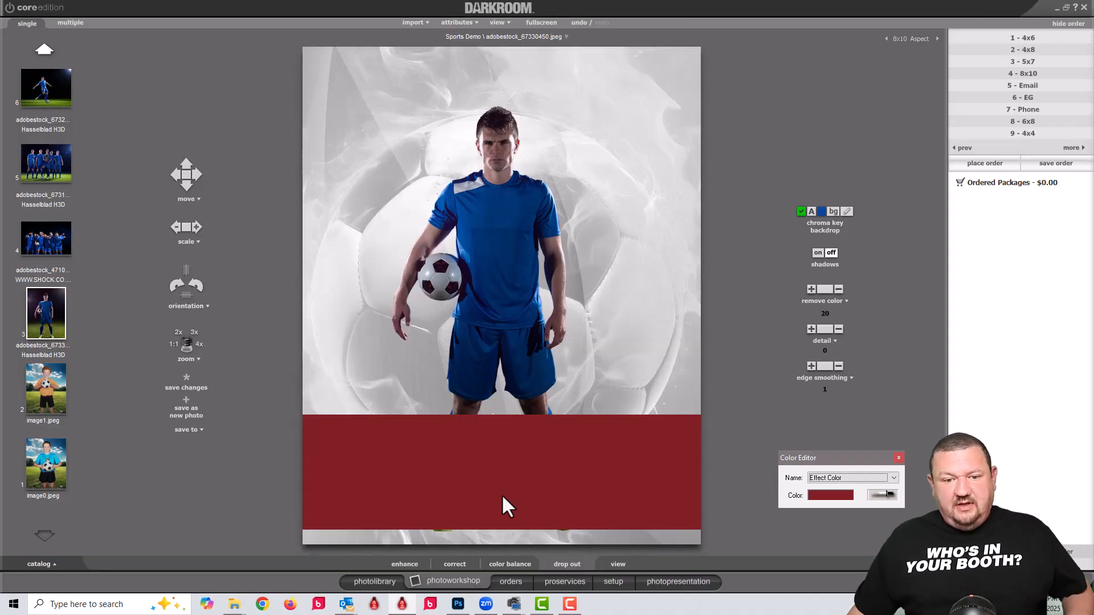
Enlarge the player within the composite and set the band's Effect Color by sampling the blue of the jersey
scroll(490, 248, up, 4)
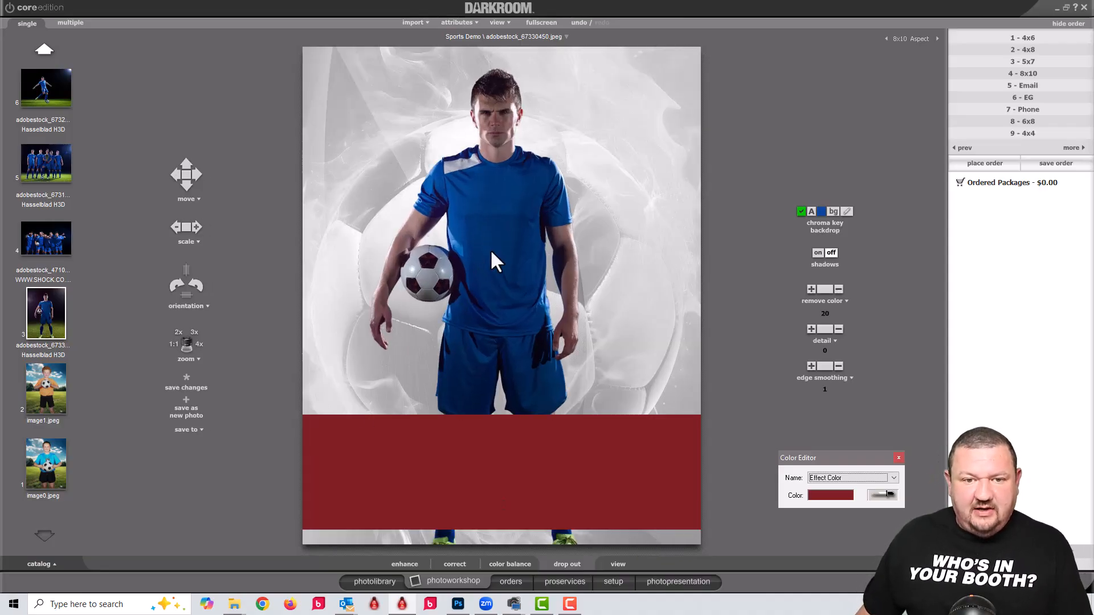
scroll(489, 226, up, 2)
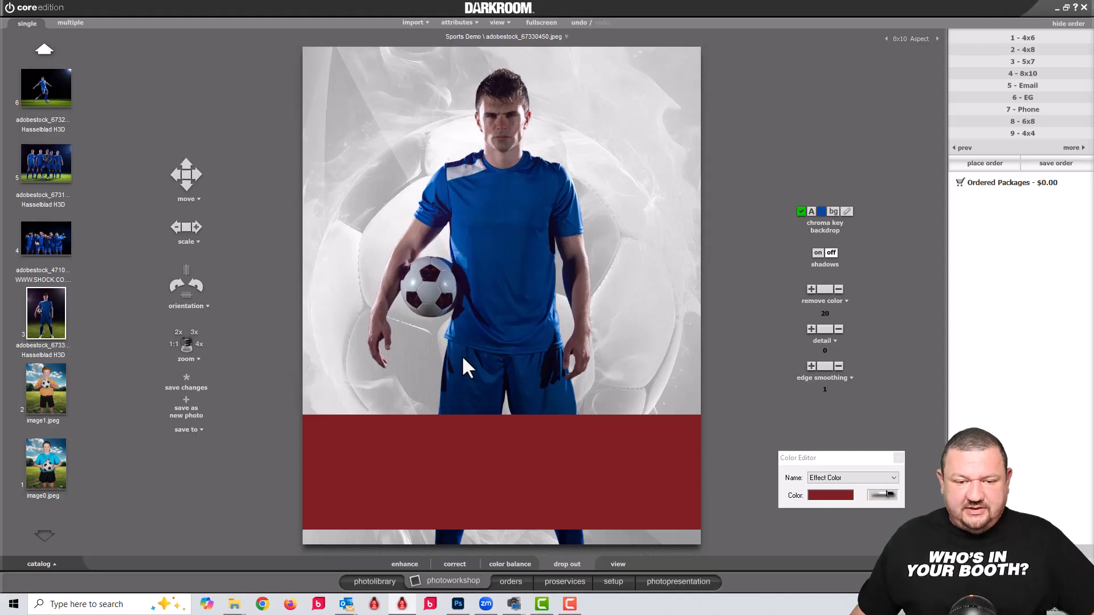
click(883, 494)
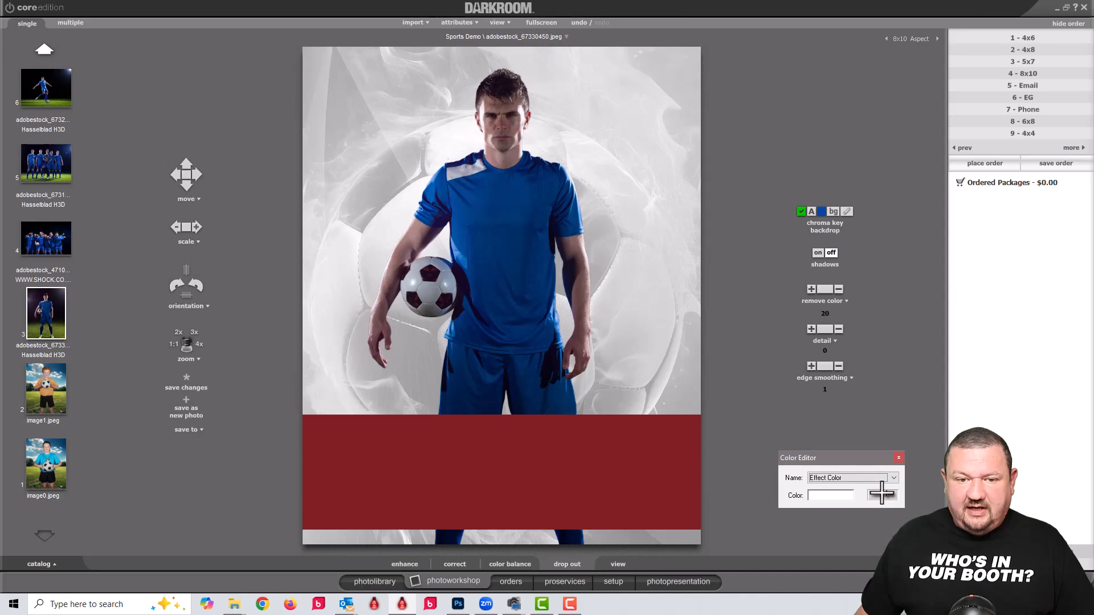
click(536, 181)
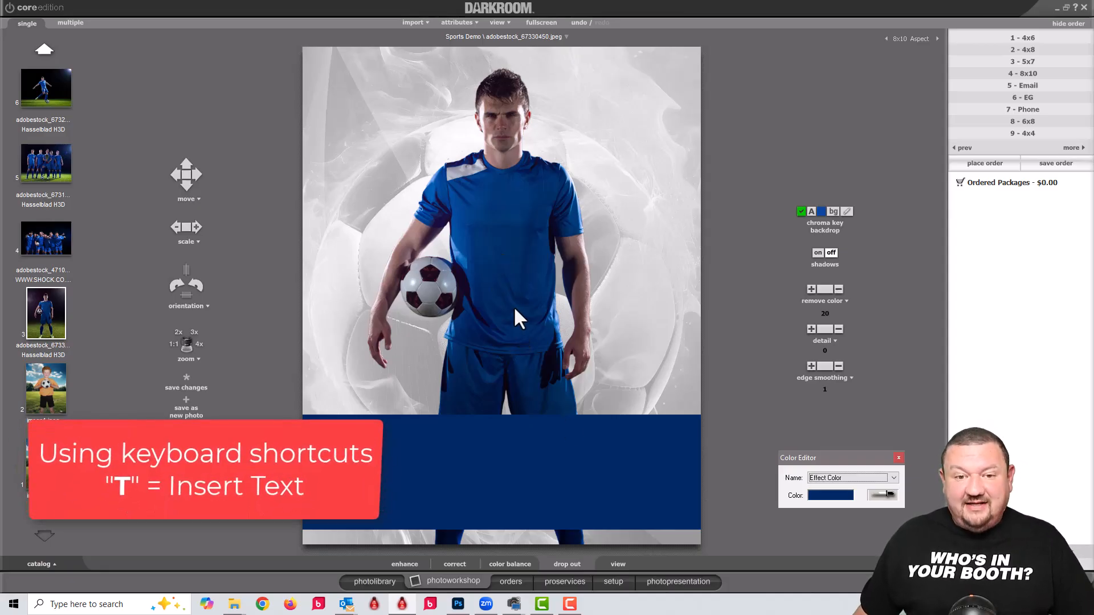
Fill in the border's NAME text field with the player's full name
key(t)
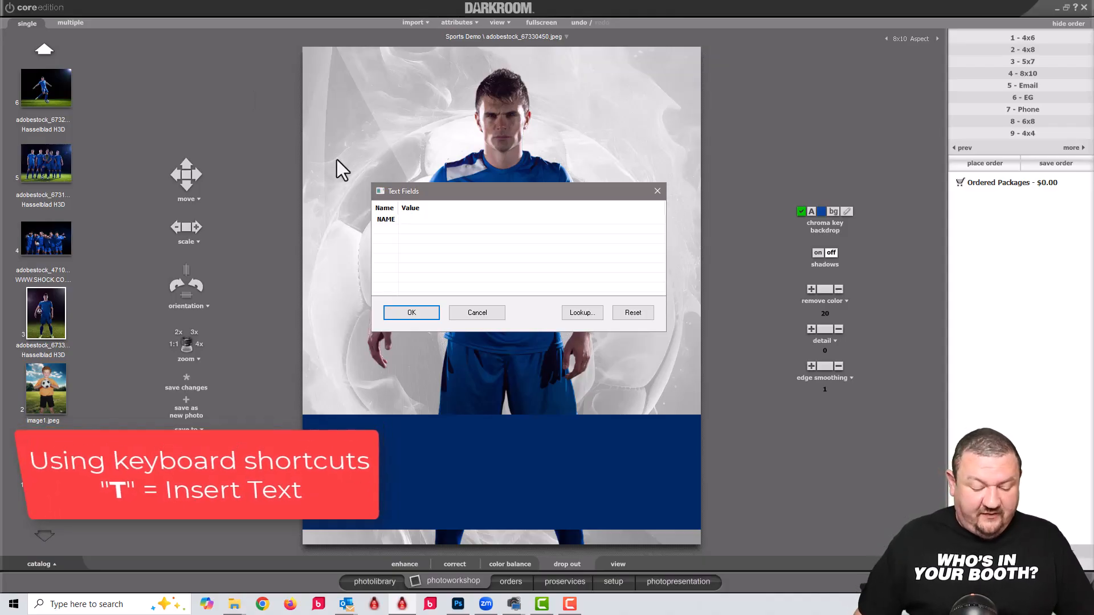
text(Mi)
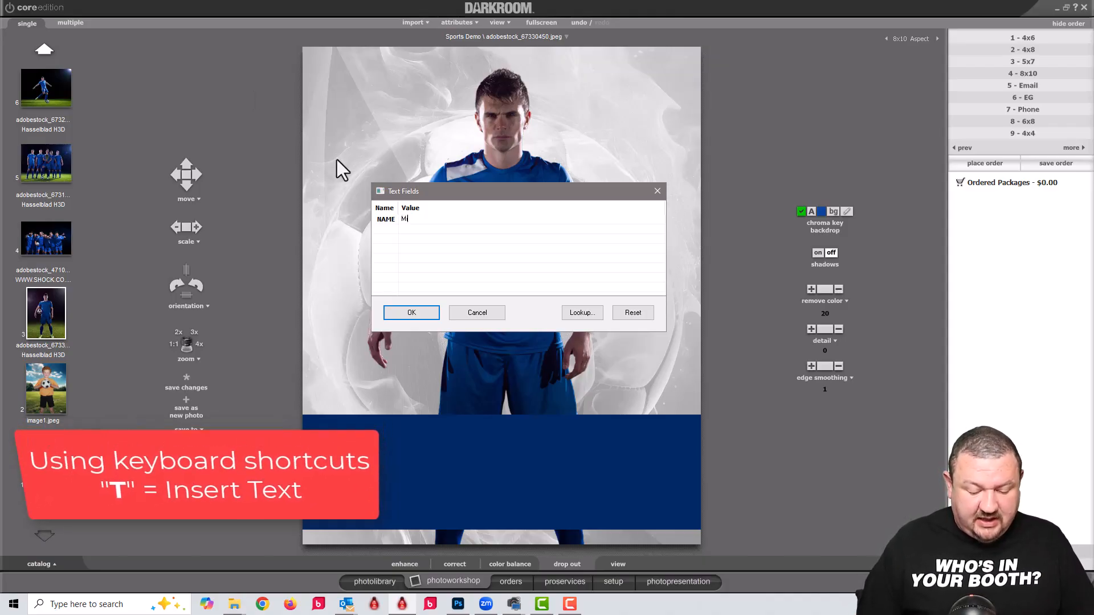
text(ke S)
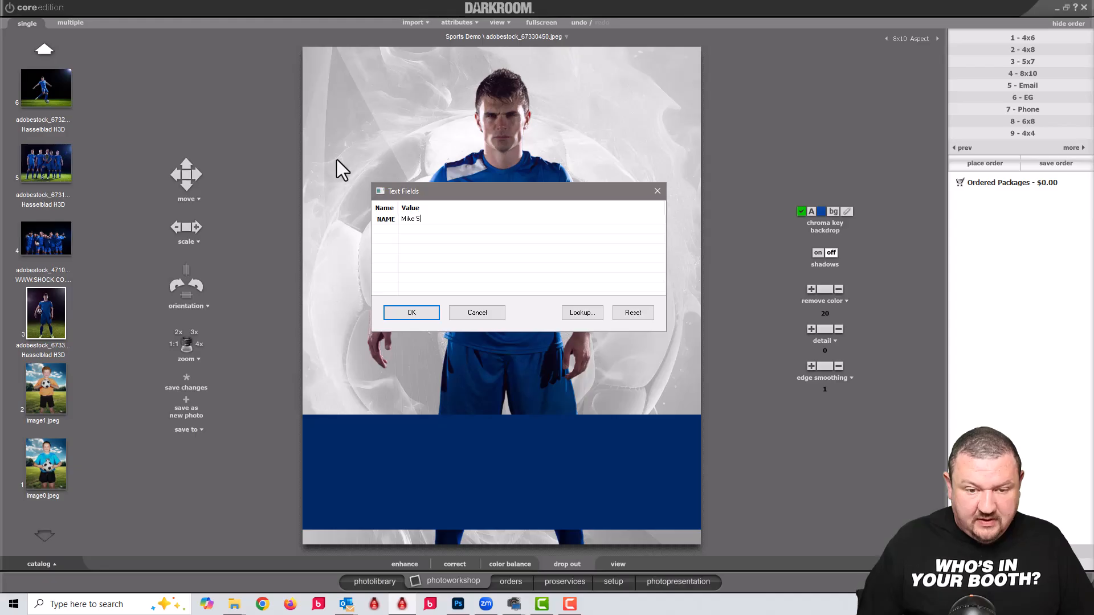
text(mith)
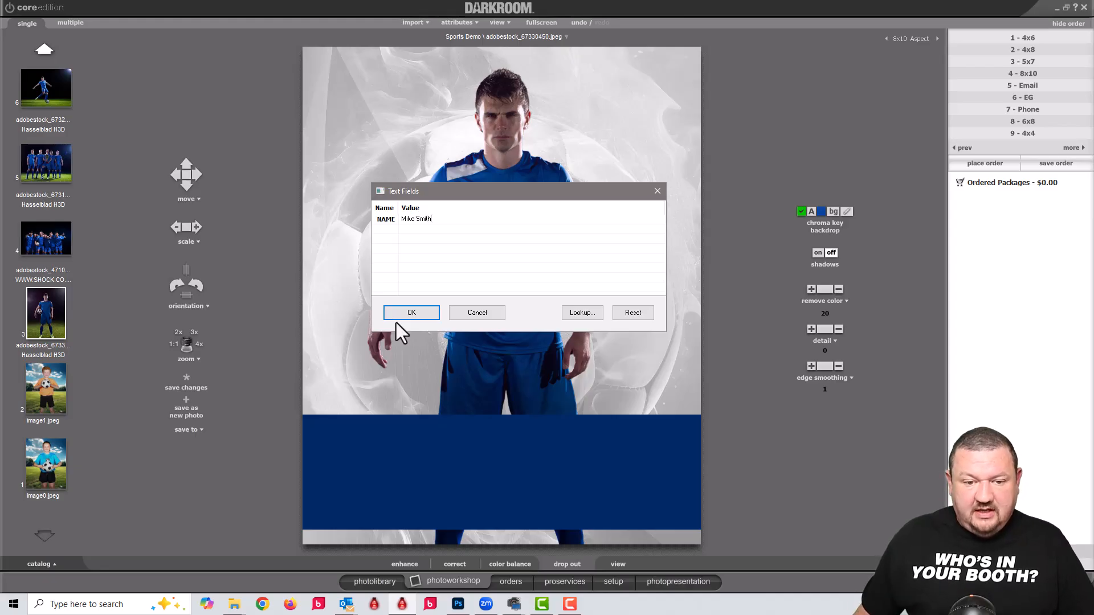
click(411, 313)
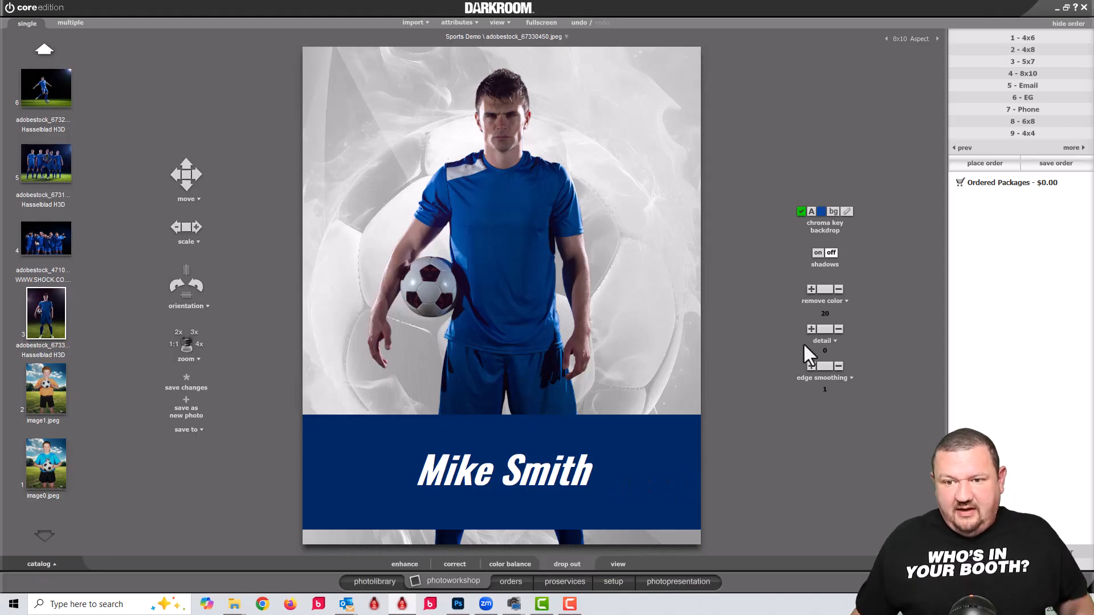
Edit the border colors and set the Text Color by sampling the light patch on the jersey's shoulder
click(410, 563)
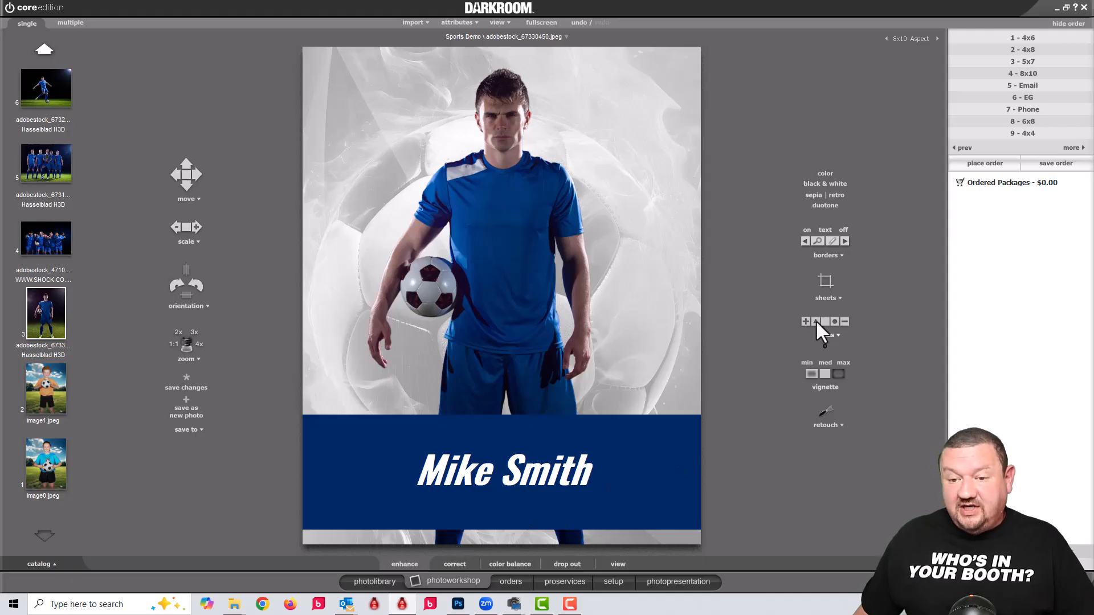
click(833, 254)
mouse_move(860, 269)
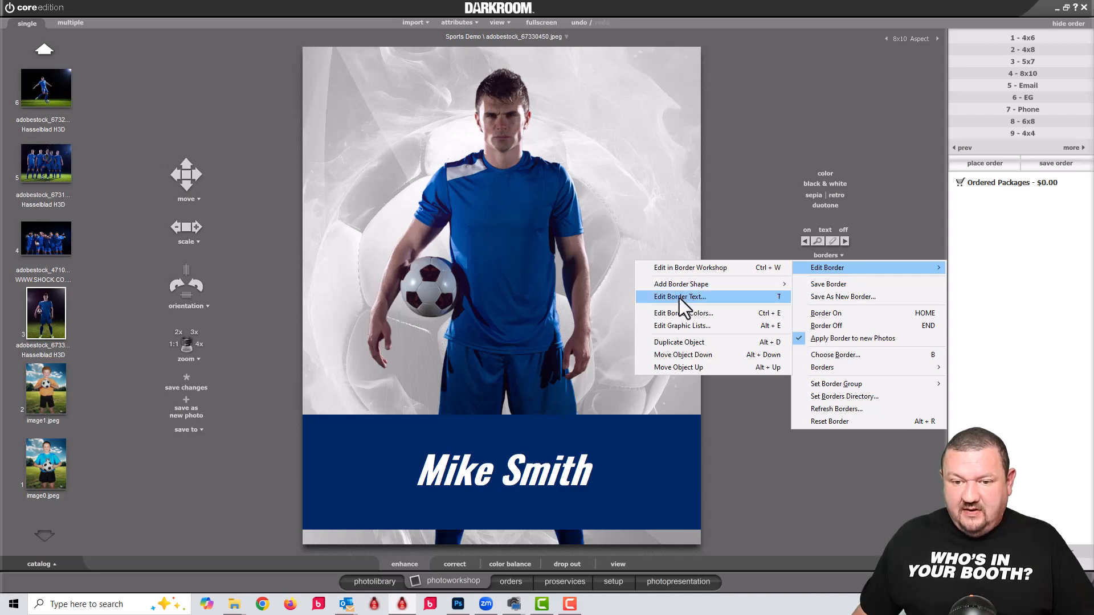
click(676, 314)
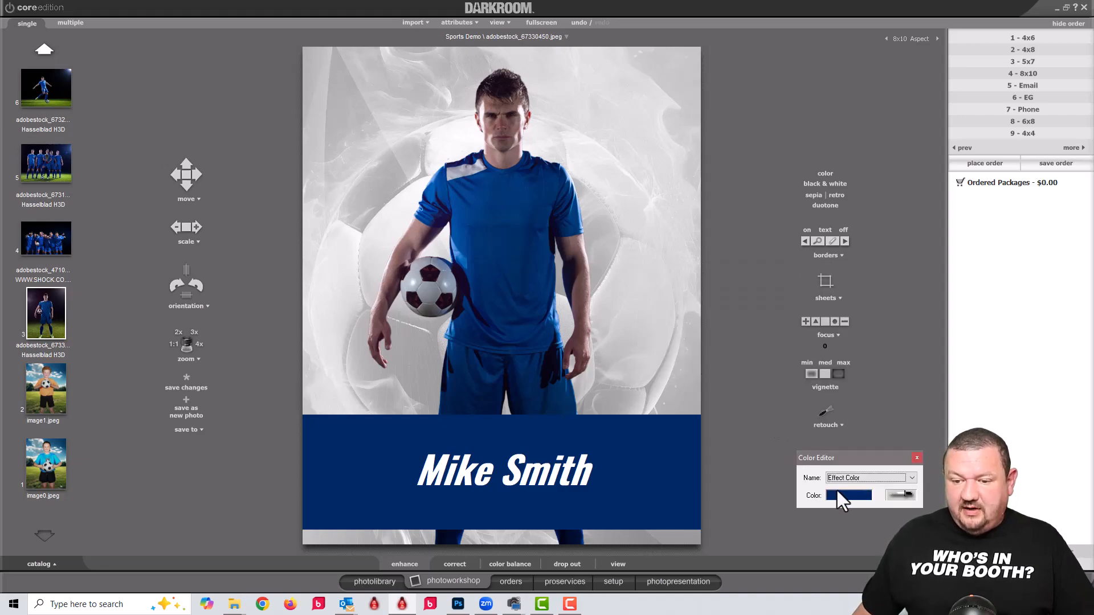
click(880, 479)
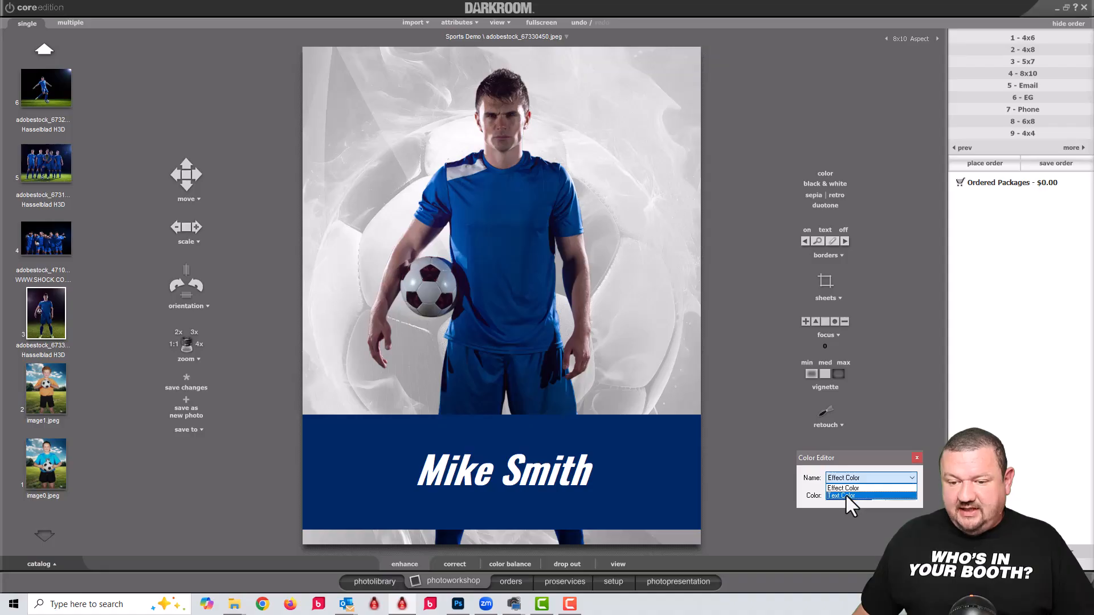
click(845, 494)
click(902, 495)
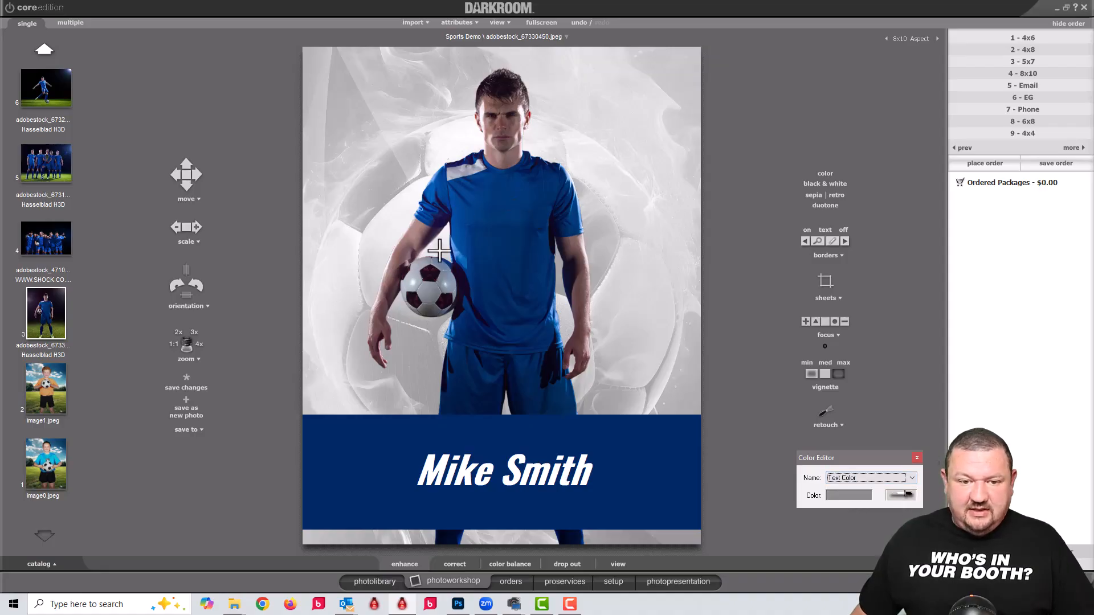
click(464, 173)
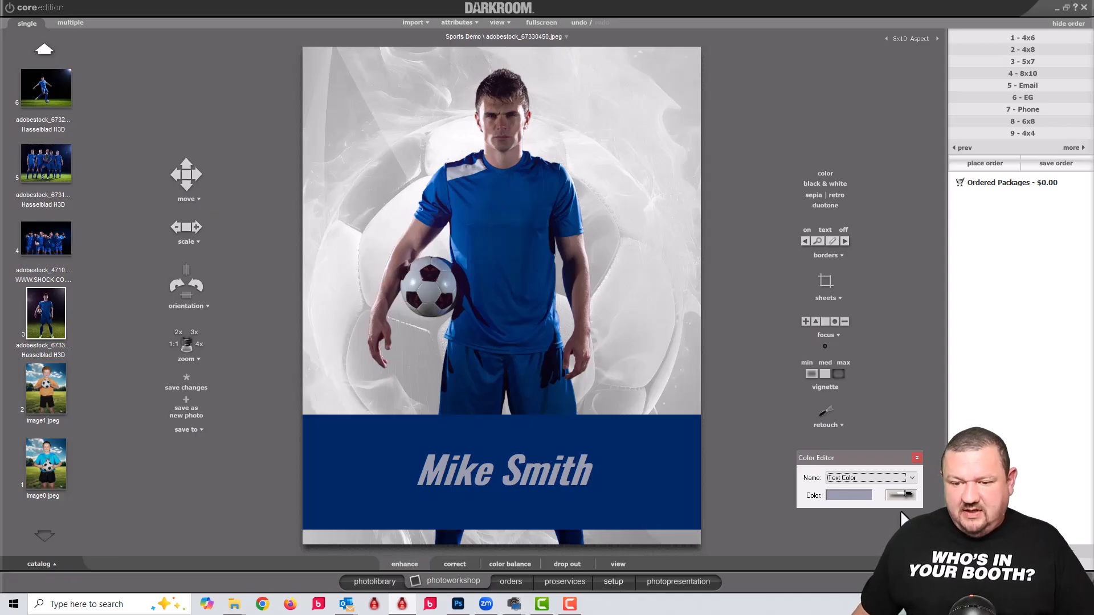
Open the 8x10 Soccer Comp template for editing from setup and open the properties of its red color effect
click(613, 580)
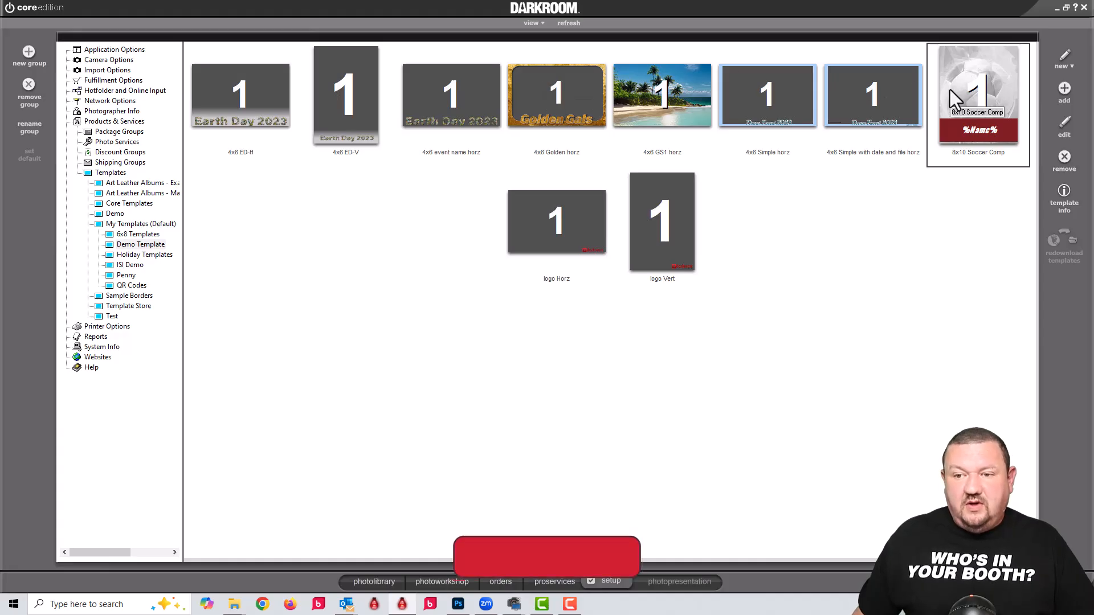
double_click(956, 100)
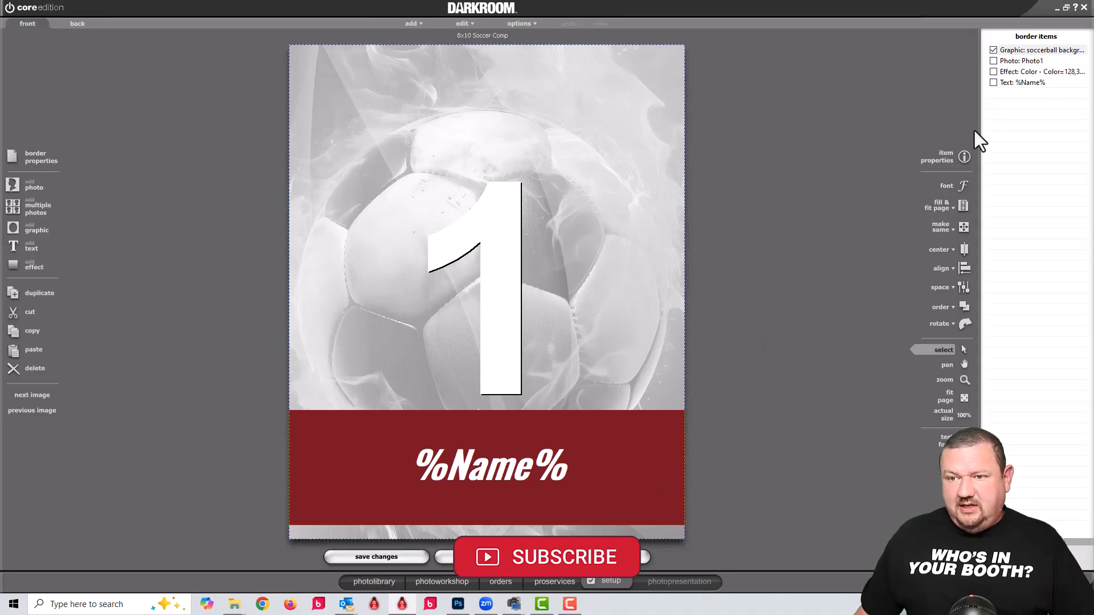
click(1024, 71)
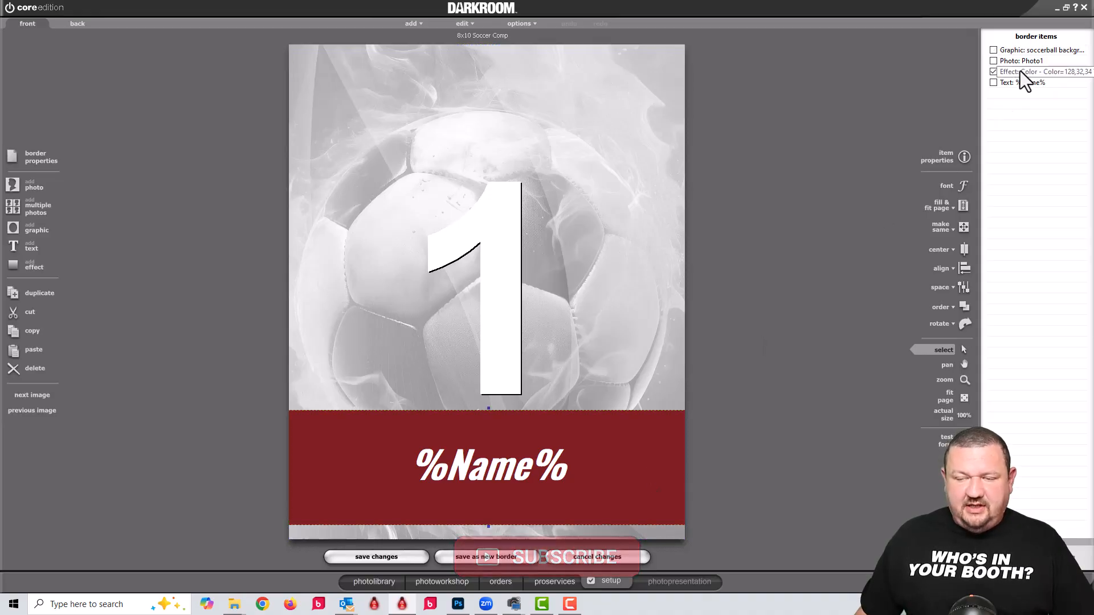
double_click(1020, 71)
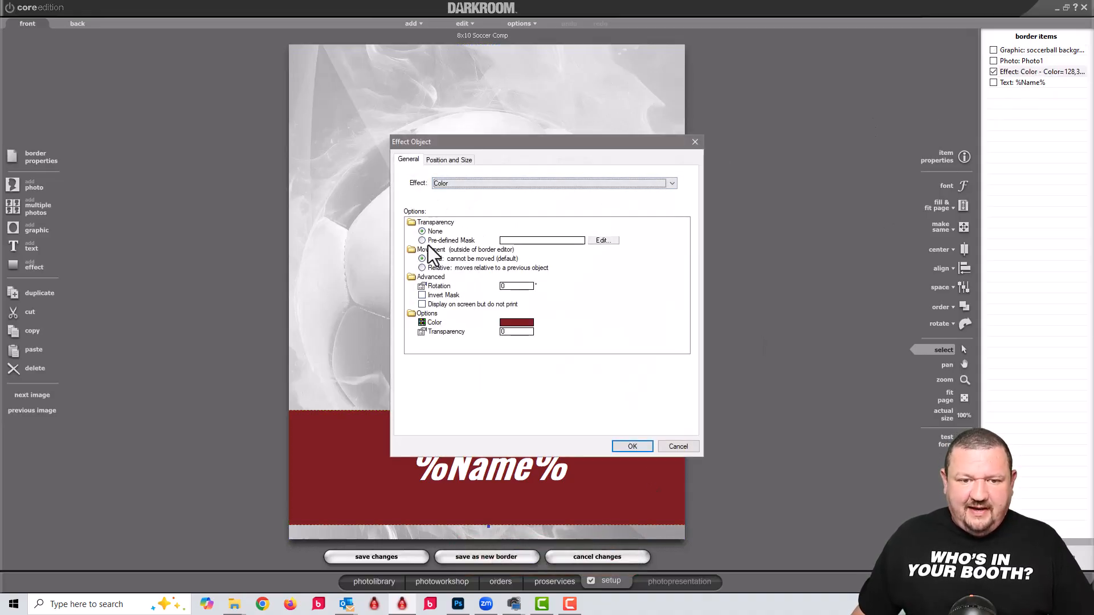
Apply the custom mask Torn Paper Mask 05jpg.jpg from the Desktop's template demo folder to the red color effect
click(431, 241)
click(598, 241)
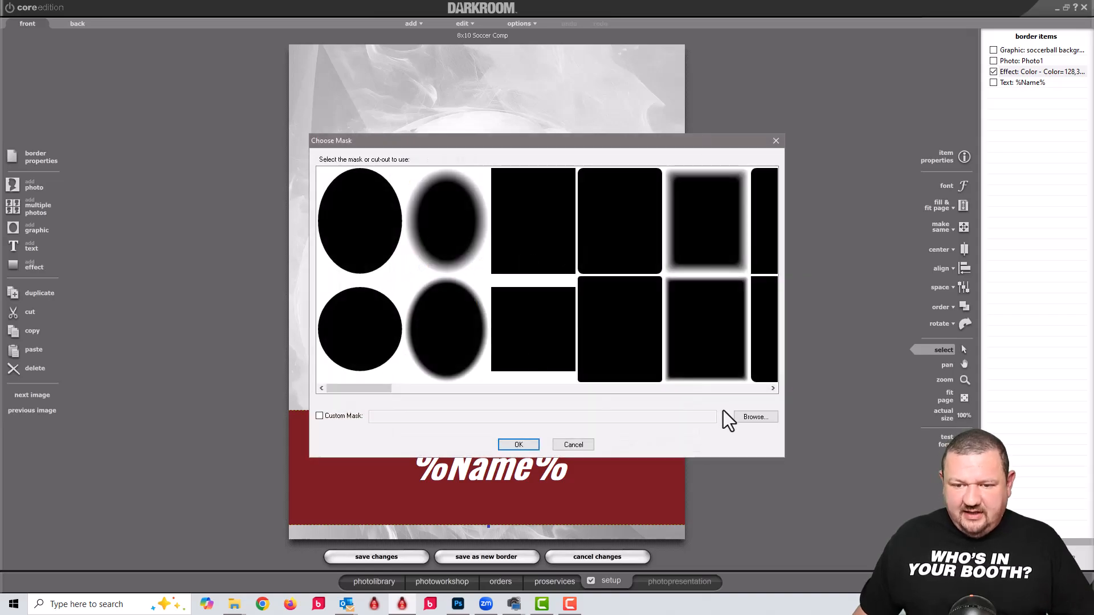
click(329, 418)
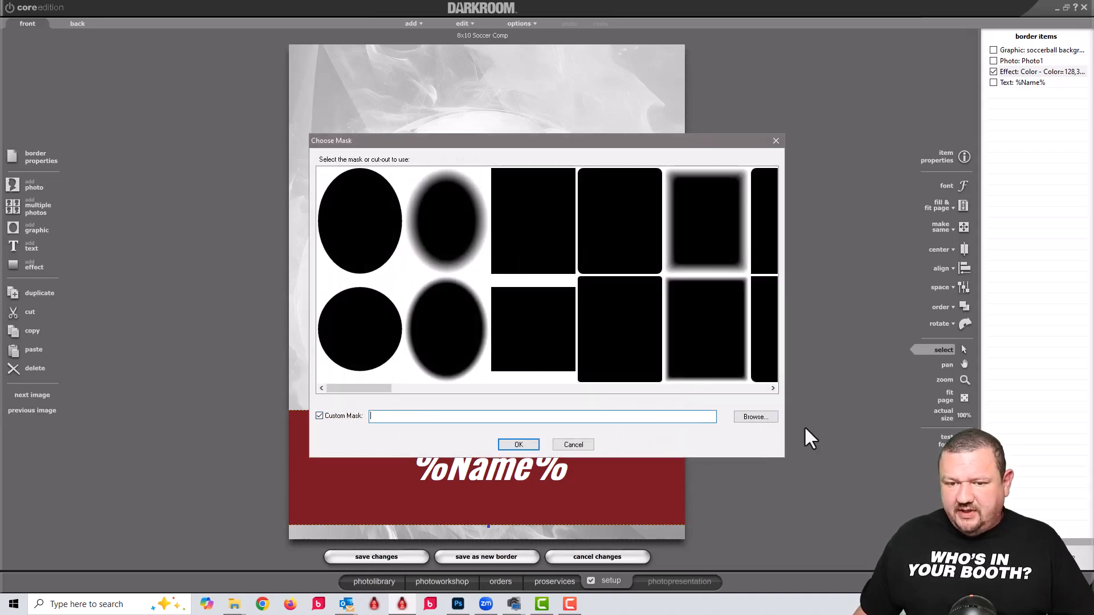
click(757, 418)
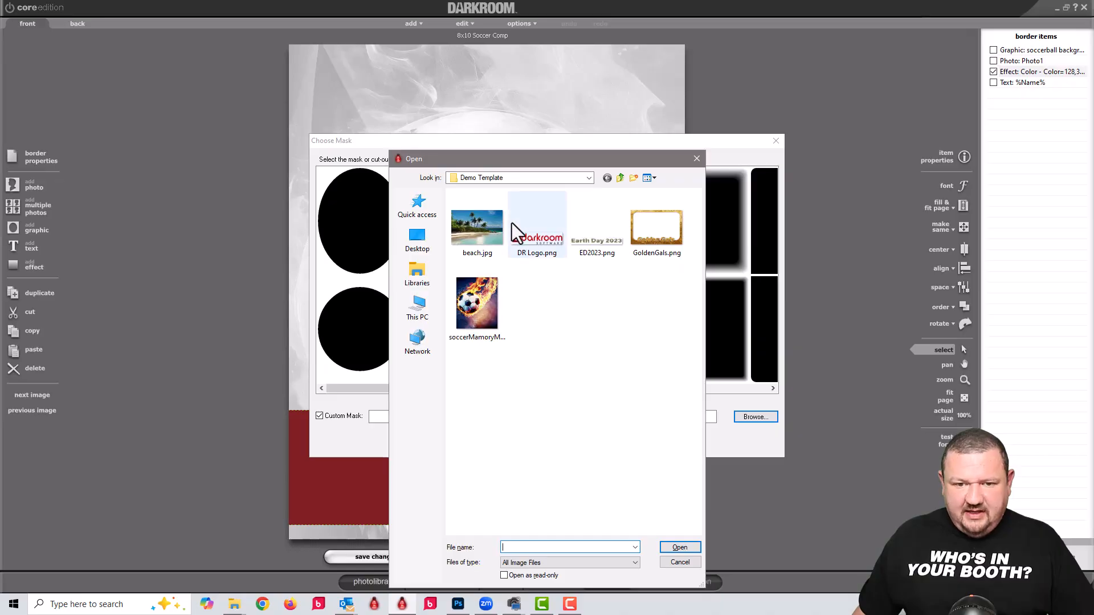
click(417, 245)
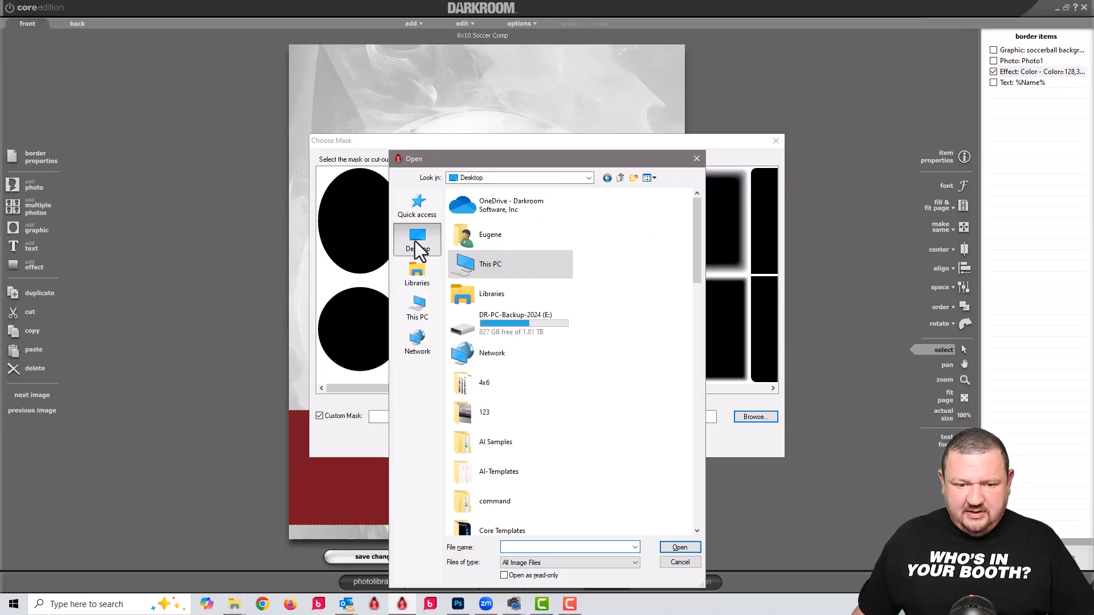
scroll(526, 486, down, 5)
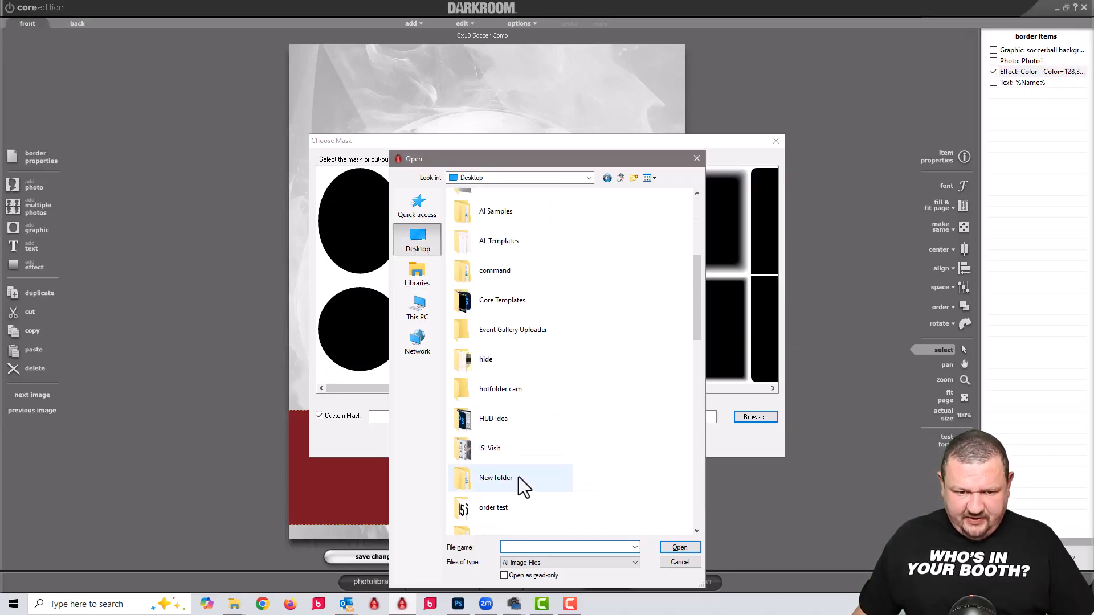
scroll(521, 470, down, 3)
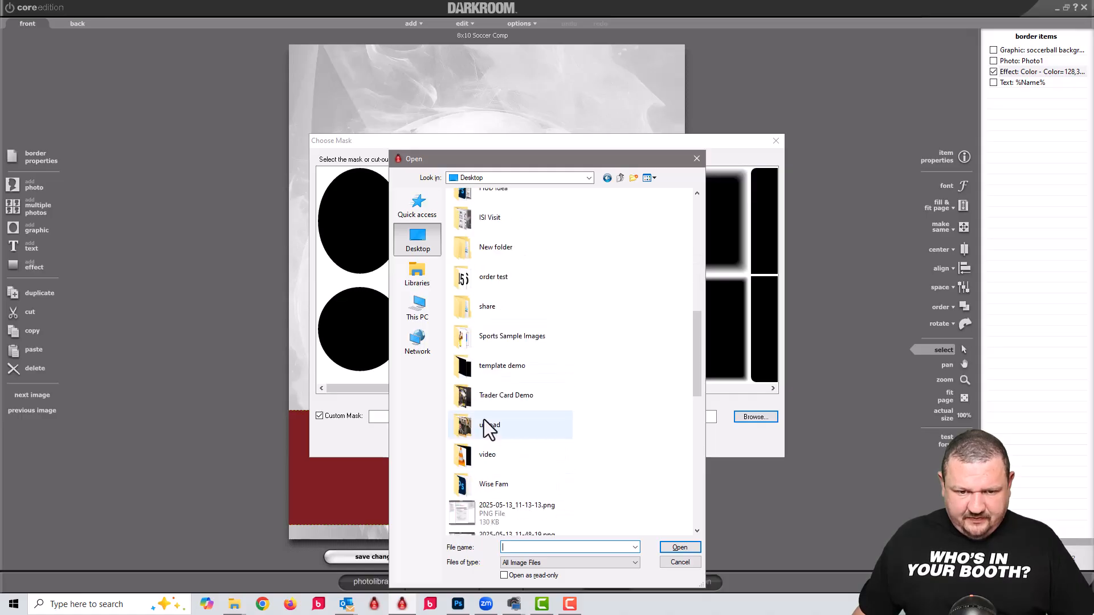
double_click(498, 368)
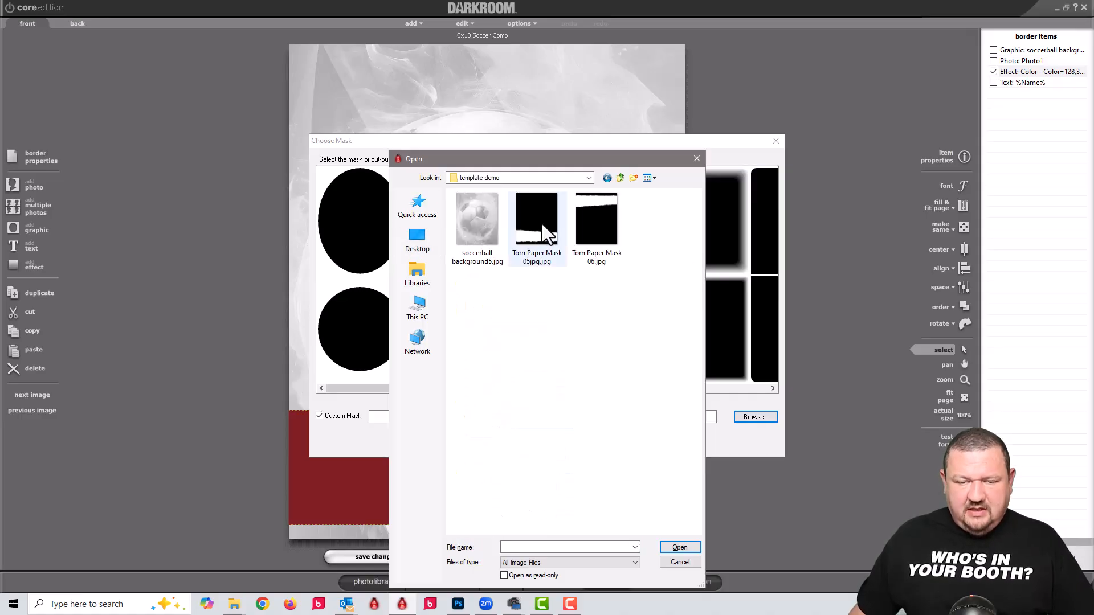
click(541, 227)
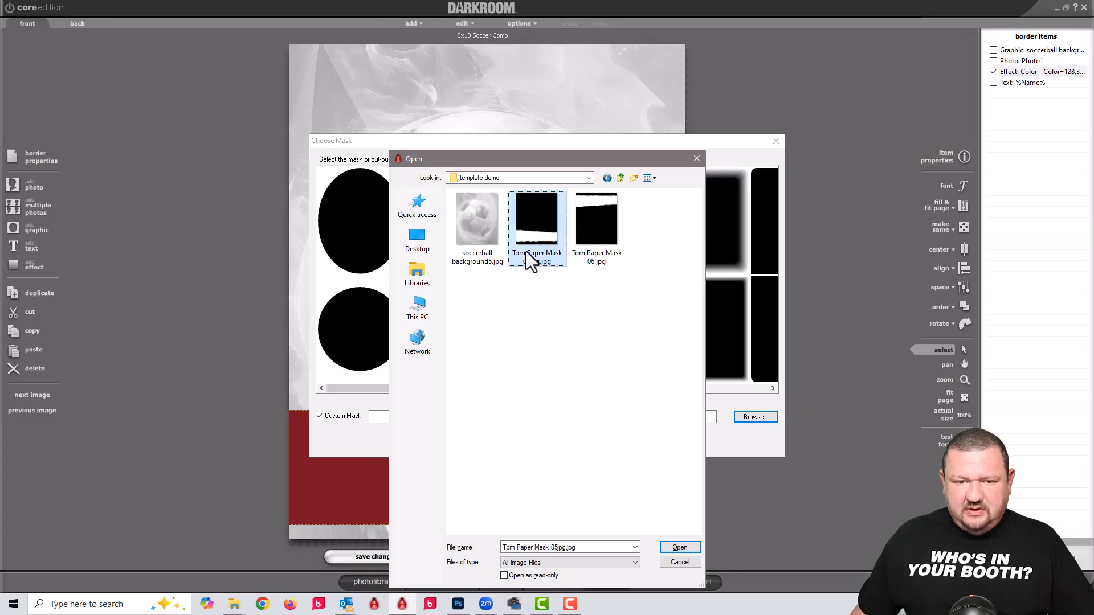
click(679, 547)
click(519, 445)
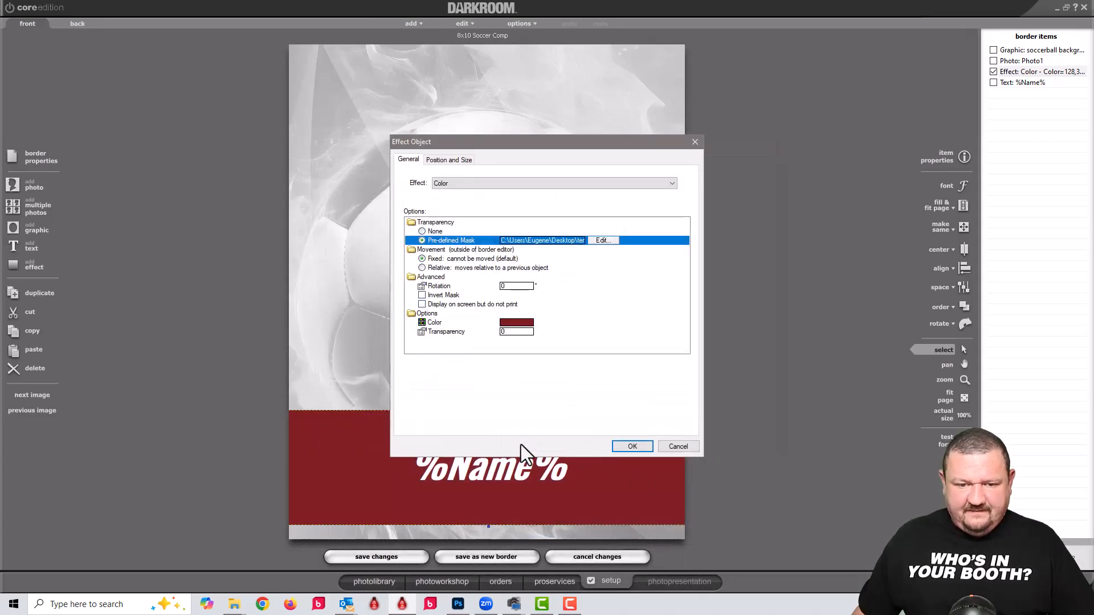
click(632, 447)
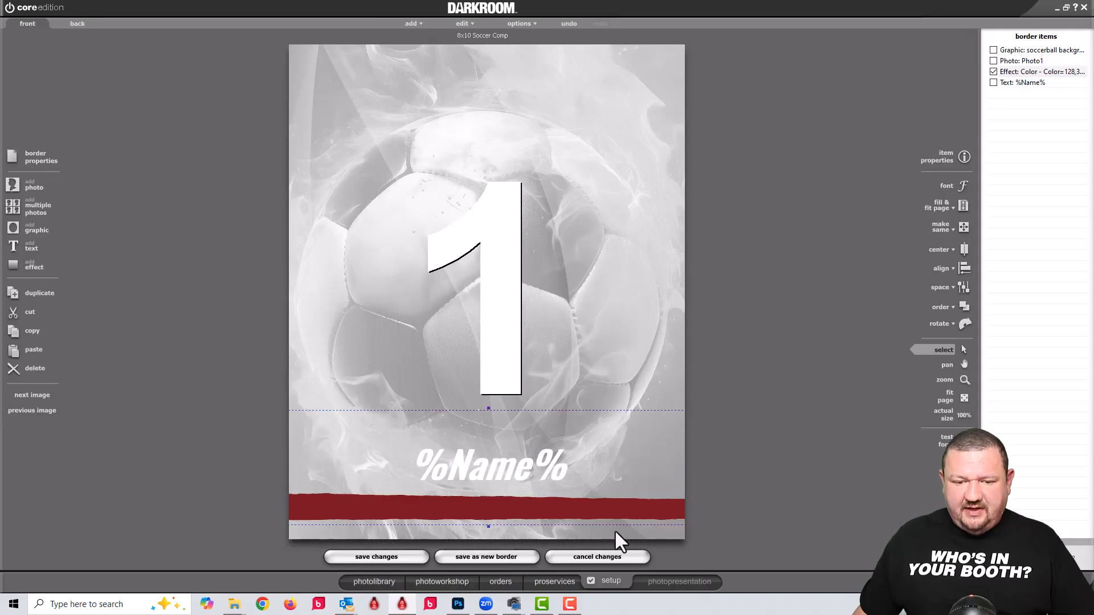
Make the masked red color effect fill the entire page
right_click(639, 512)
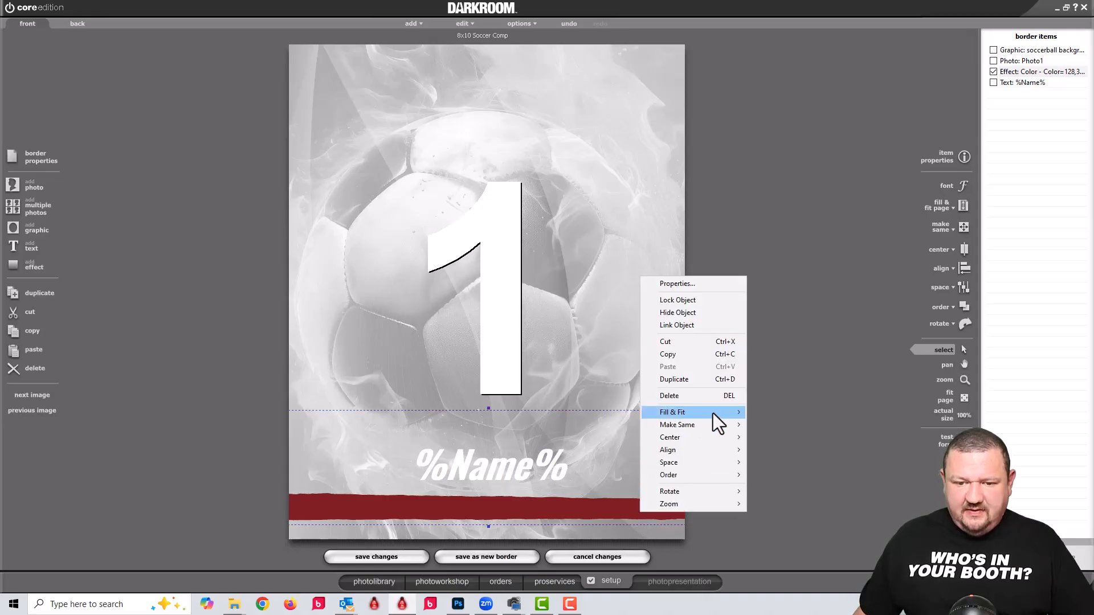
mouse_move(715, 426)
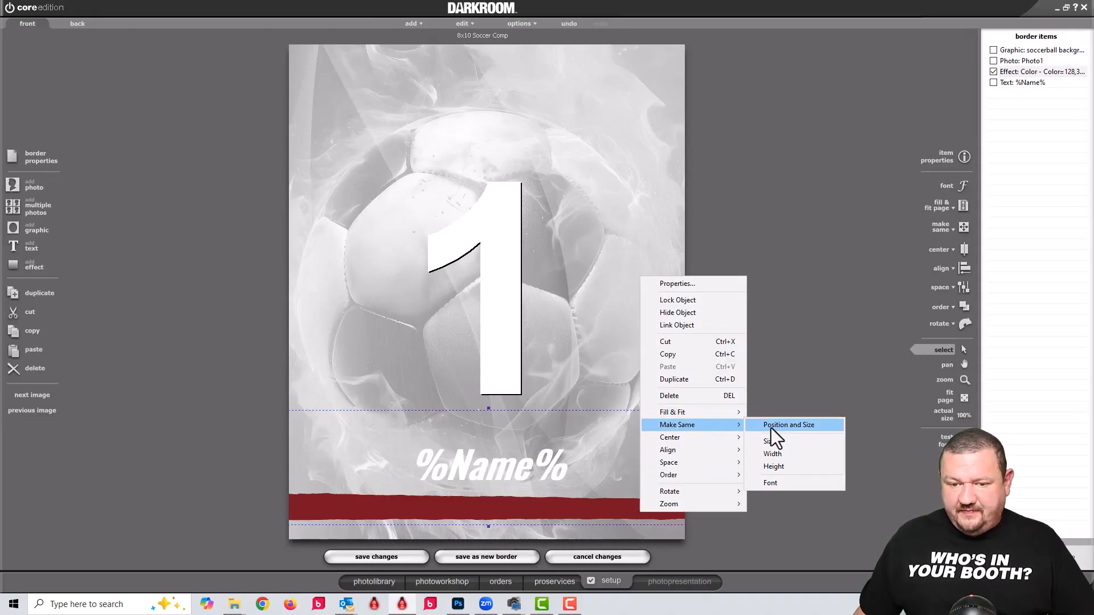
mouse_move(734, 410)
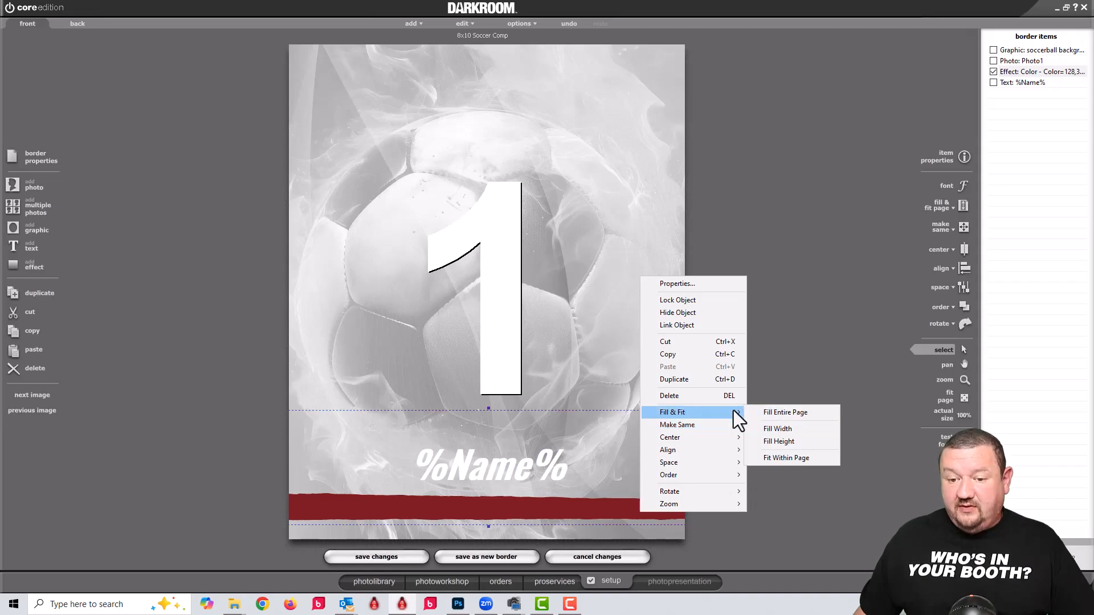
click(785, 412)
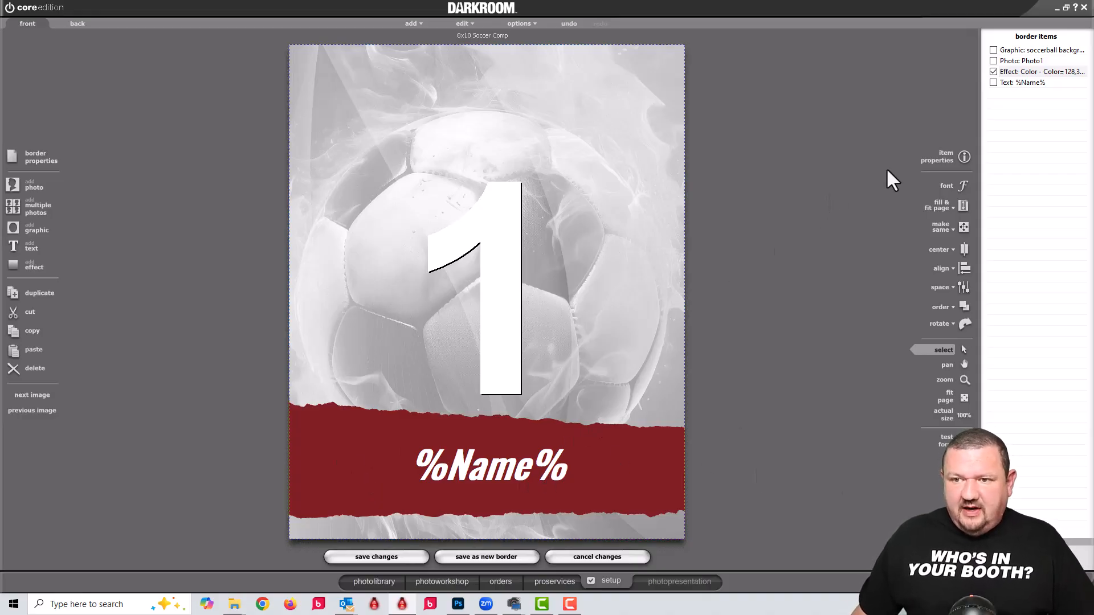
Duplicate the red color effect and reorder the copy to sit between the soccer background graphic and Photo1
key(ctrl+d)
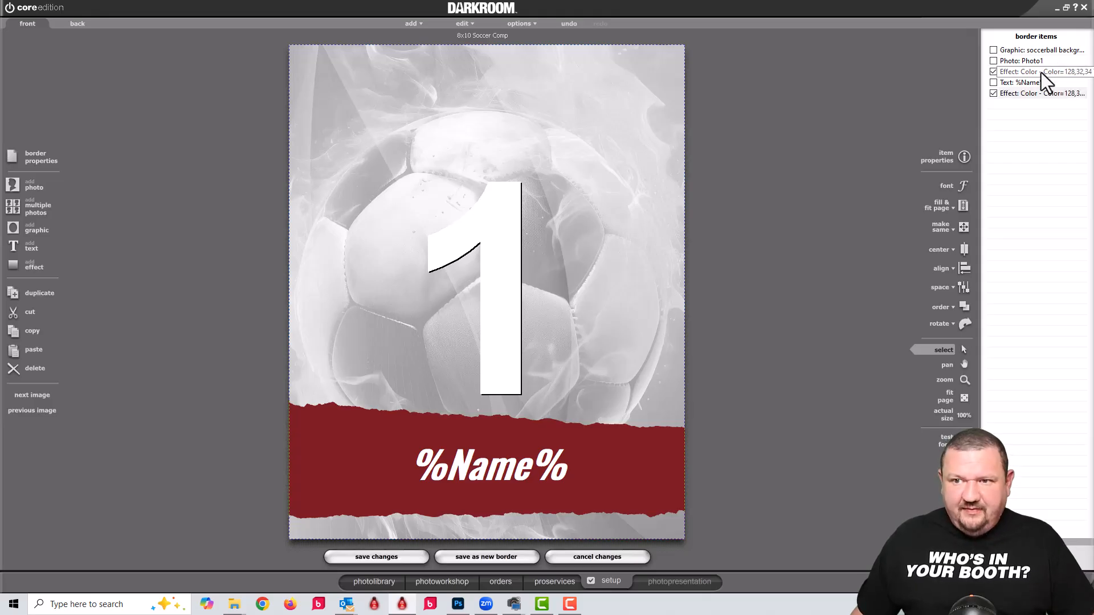
click(1021, 94)
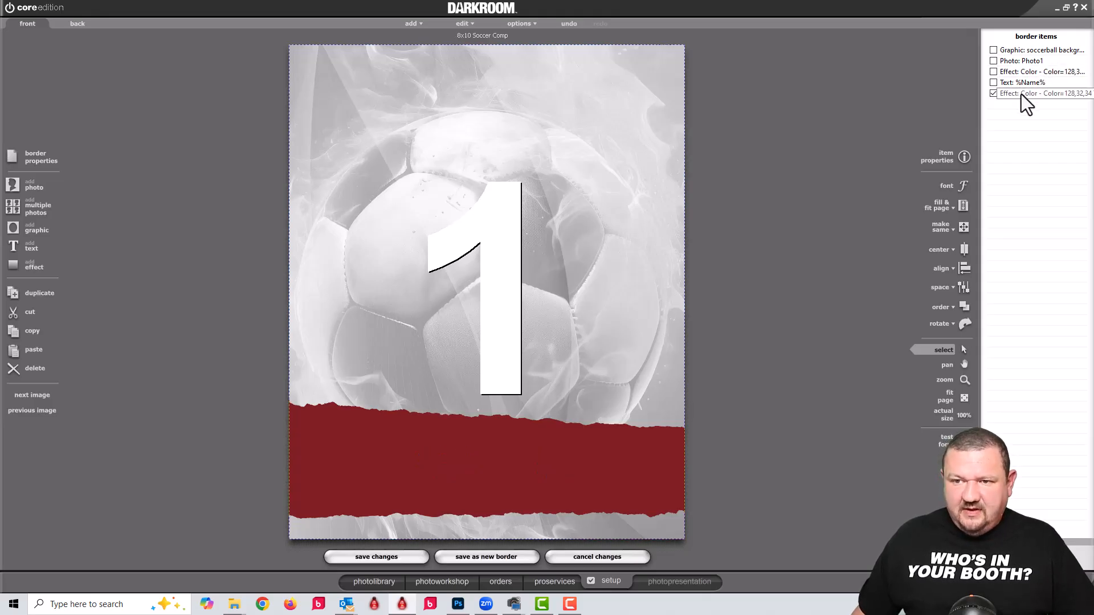
drag(1022, 94, 1020, 63)
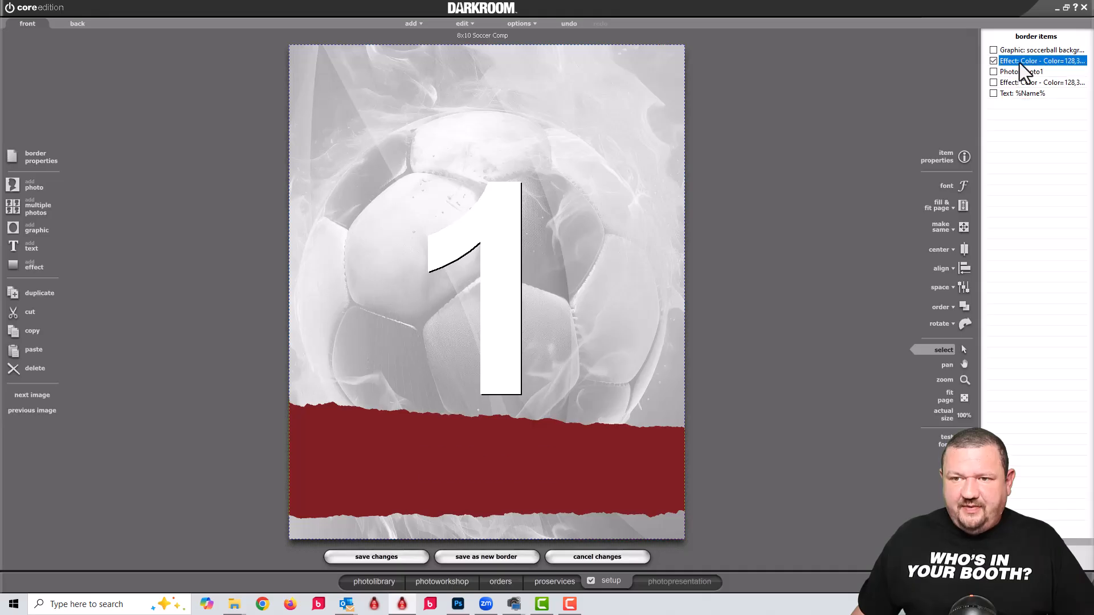
Change the duplicated color effect's custom mask to Torn Paper Mask 06.jpg
double_click(1017, 60)
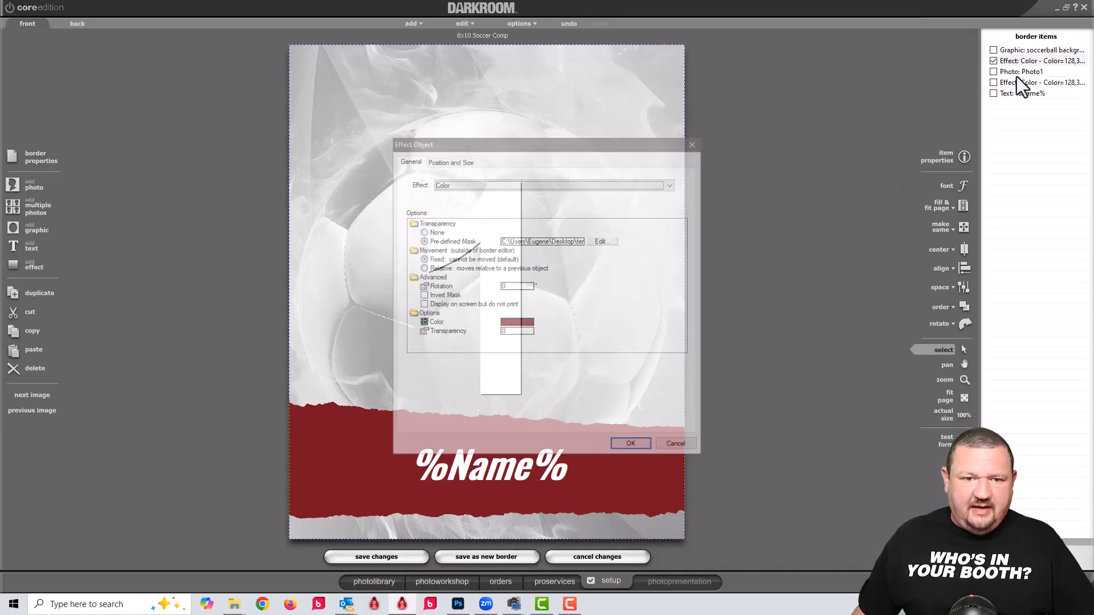
click(603, 240)
click(758, 418)
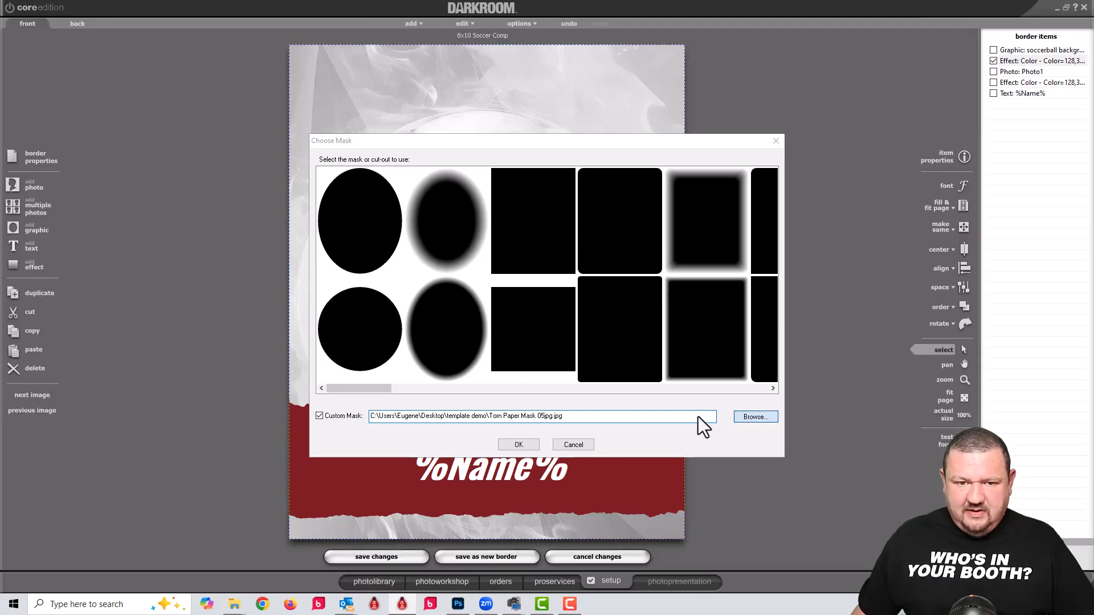
click(591, 227)
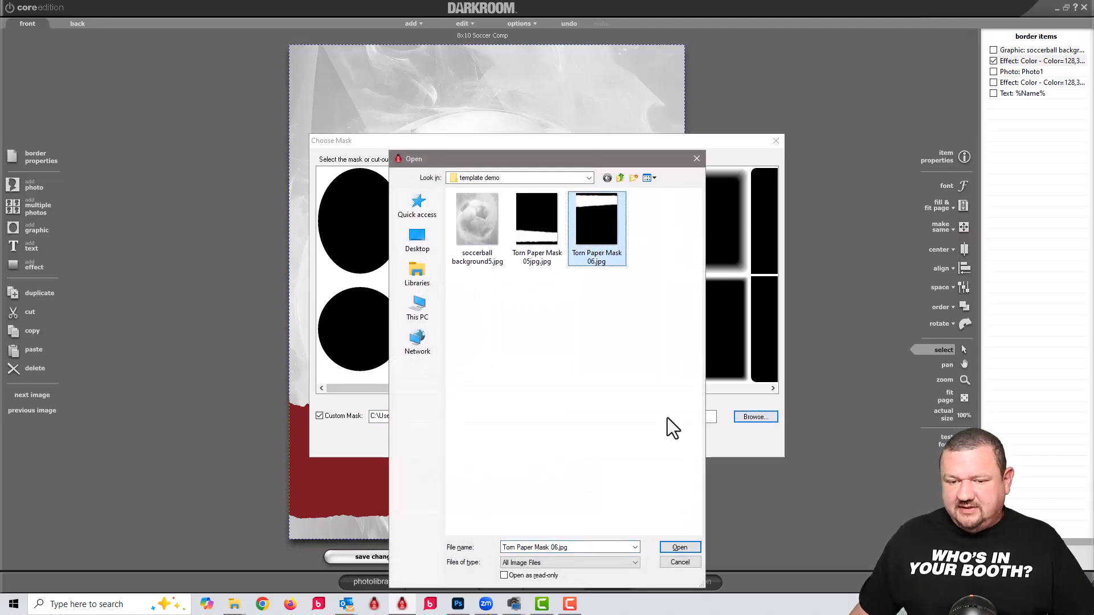
click(684, 546)
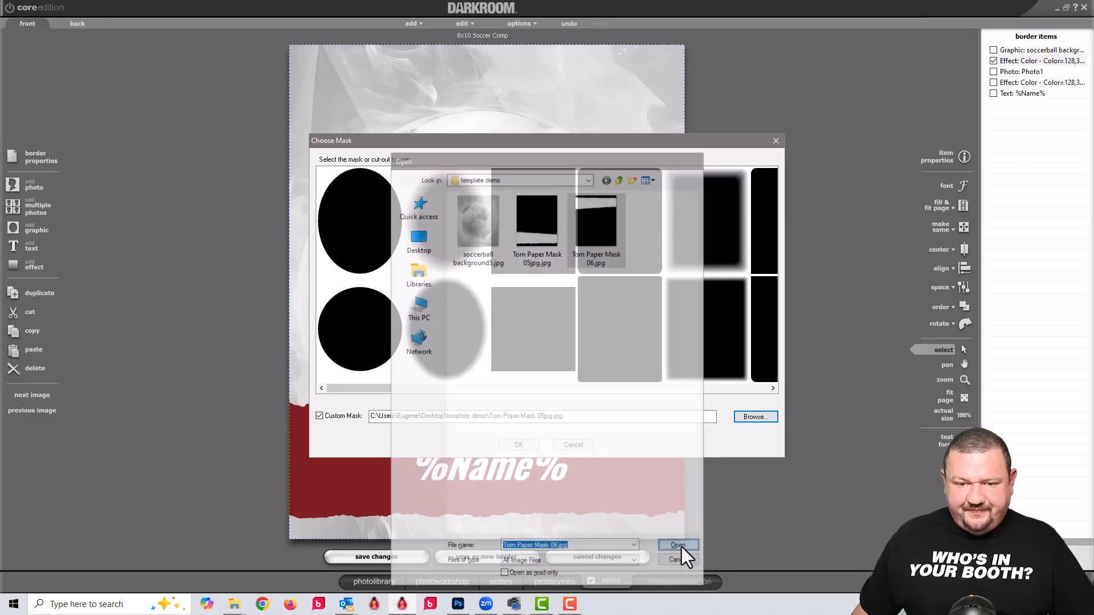
click(517, 445)
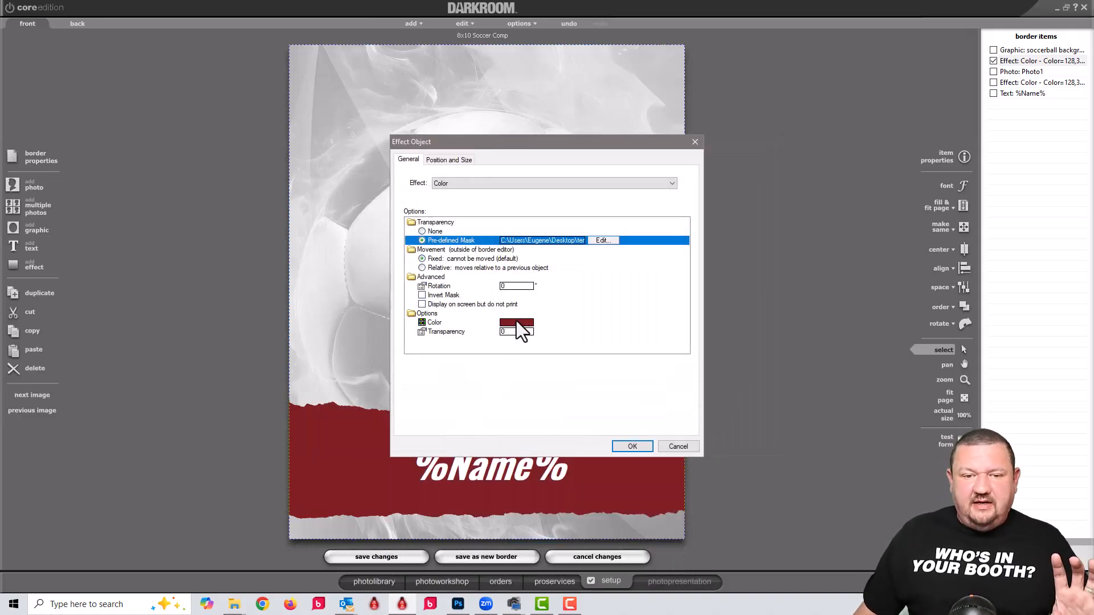
Name the duplicated effect's user-changeable color Effect Color1 and apply the effect's settings
click(516, 323)
click(502, 381)
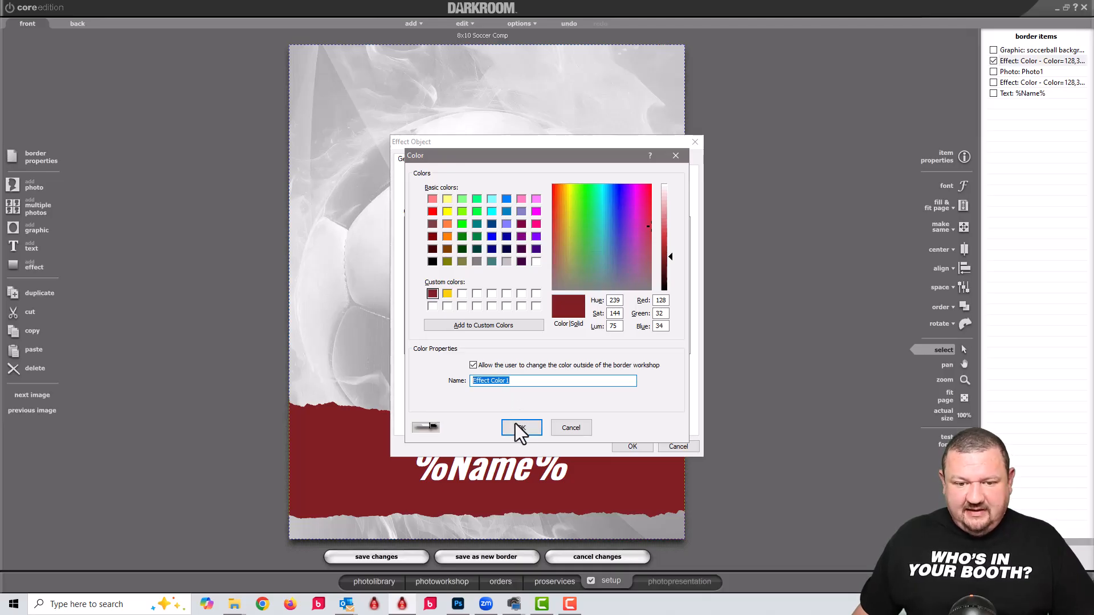
click(517, 429)
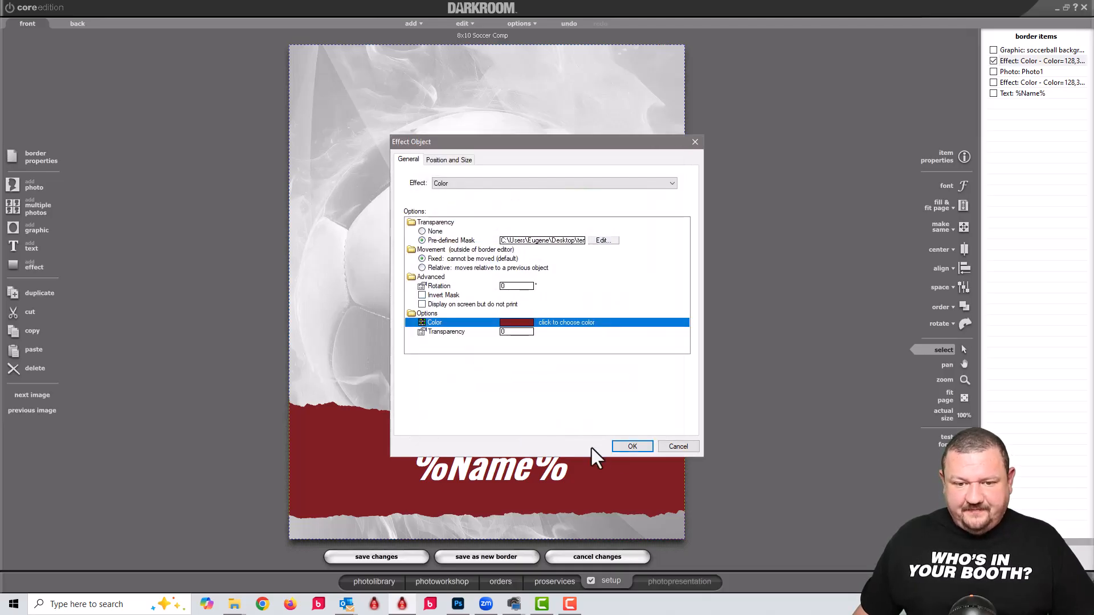
click(631, 446)
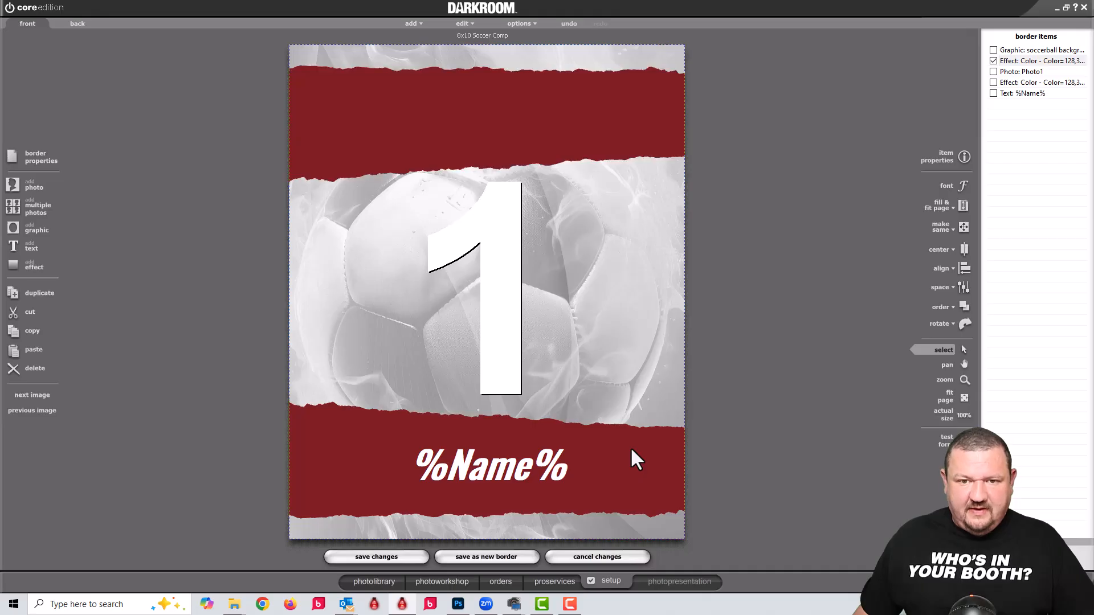
Set the upper torn band's color to white (255, 255, 255)
double_click(1024, 61)
click(527, 325)
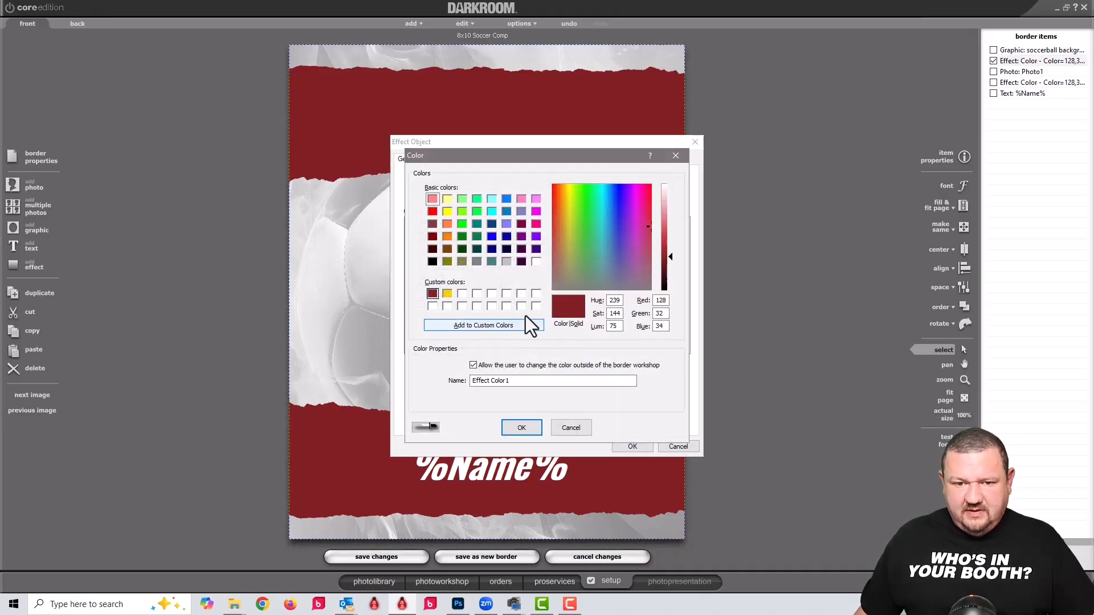
click(461, 294)
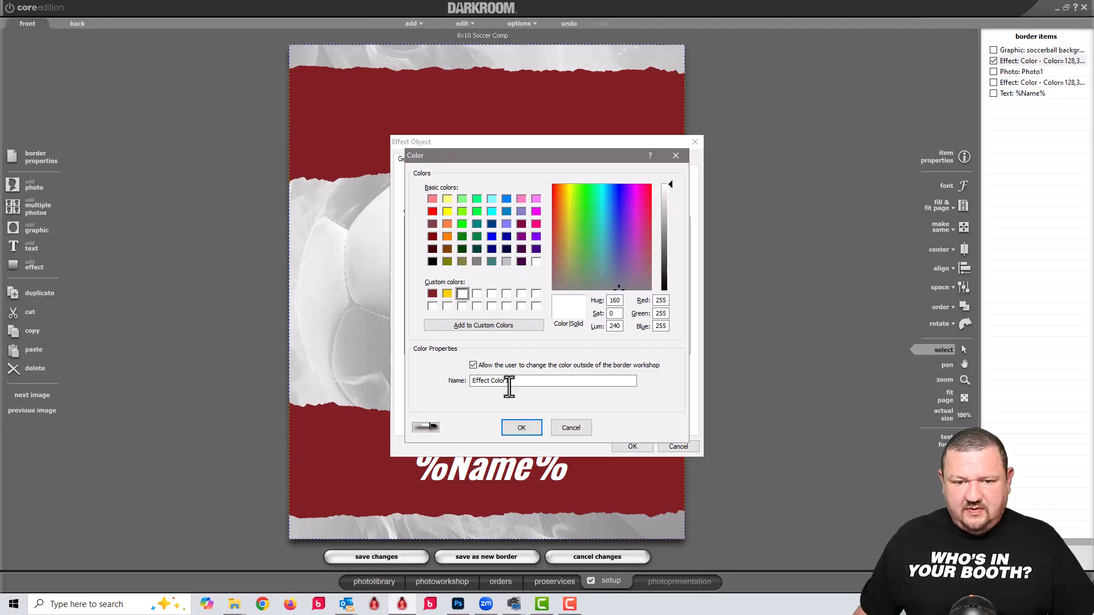
click(521, 429)
click(633, 446)
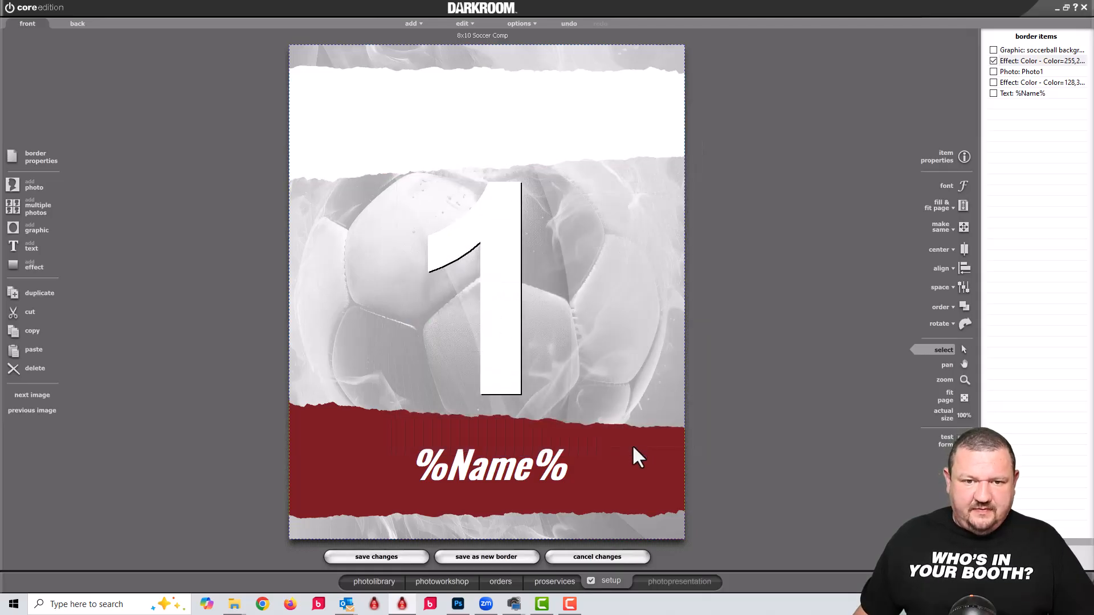
Link the %Name% text color to the upper band's color by renaming it Effect Color1
double_click(461, 467)
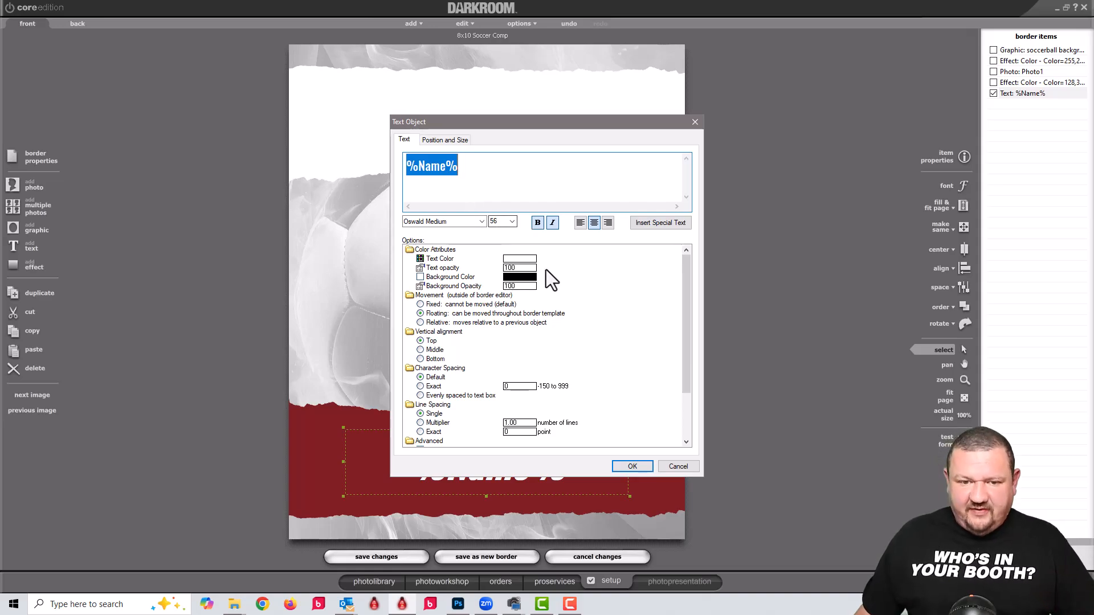
click(528, 261)
click(503, 381)
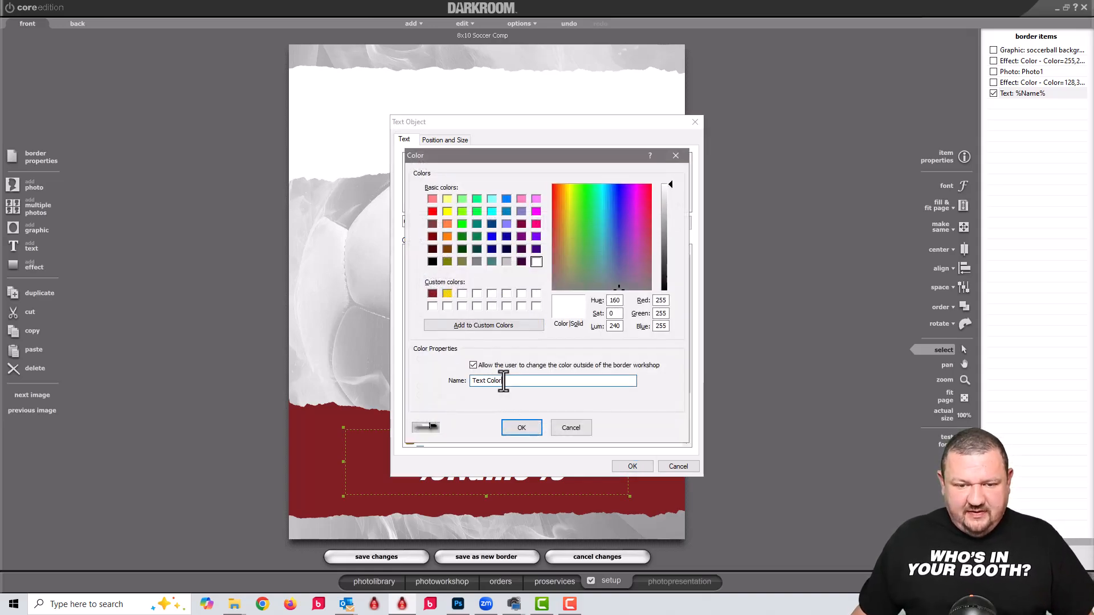
text(Effect Color 1)
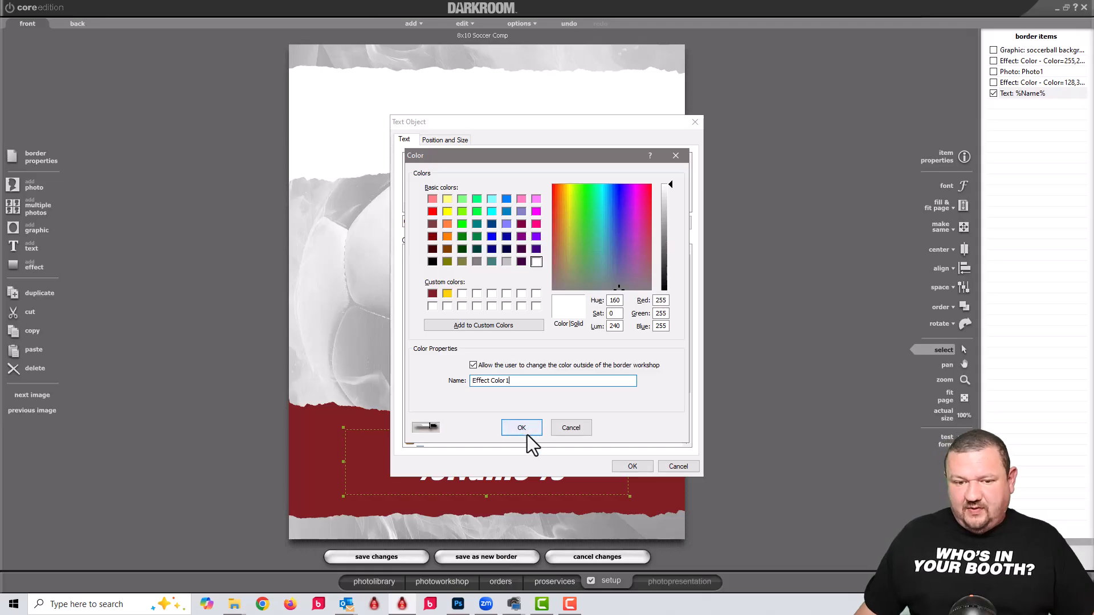
click(522, 428)
click(631, 466)
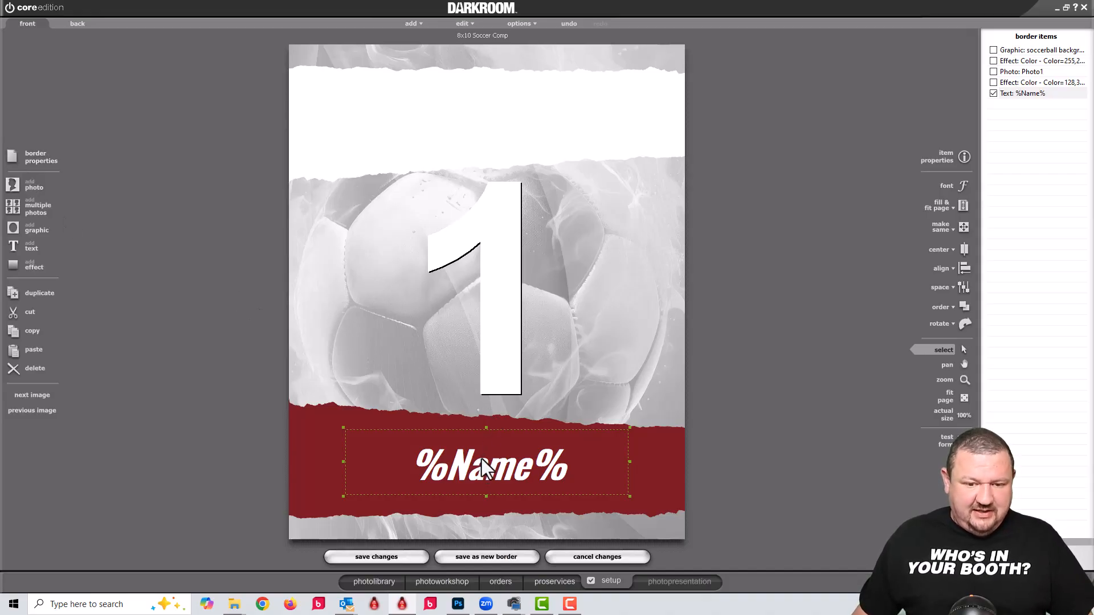
Paste a copy of the %Name% text onto the white upper band and change its content to %TeamName%
key(ctrl+v)
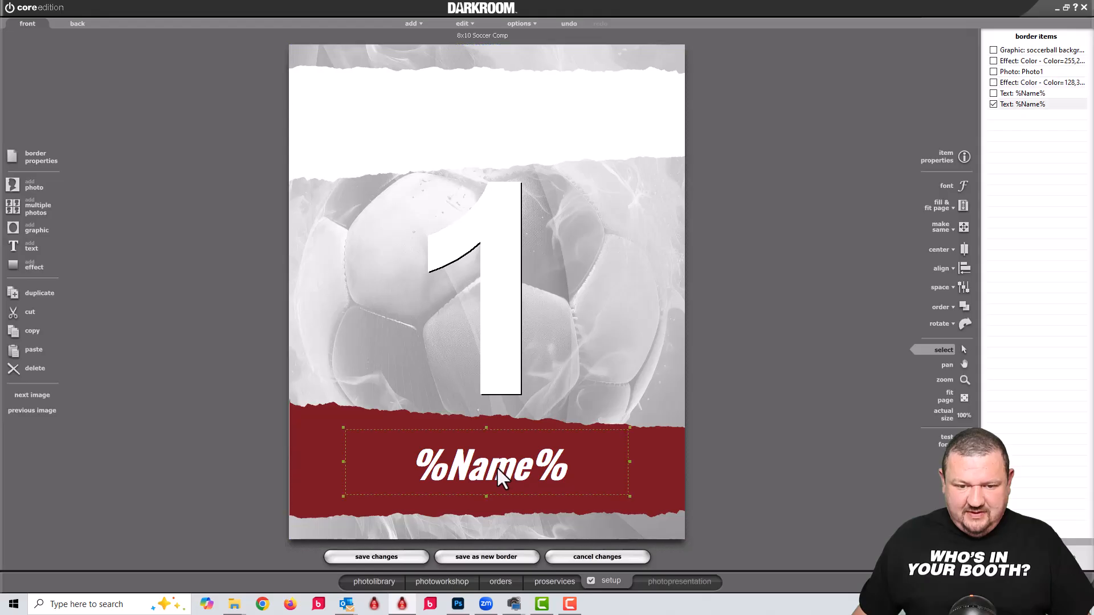
drag(494, 459, 481, 121)
double_click(481, 122)
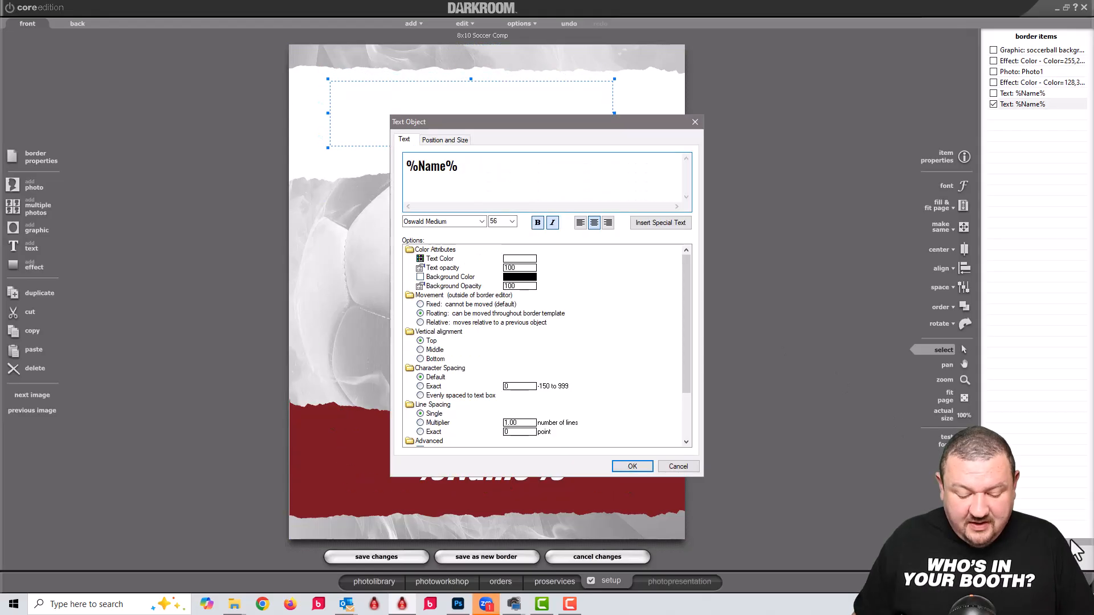
text(Team)
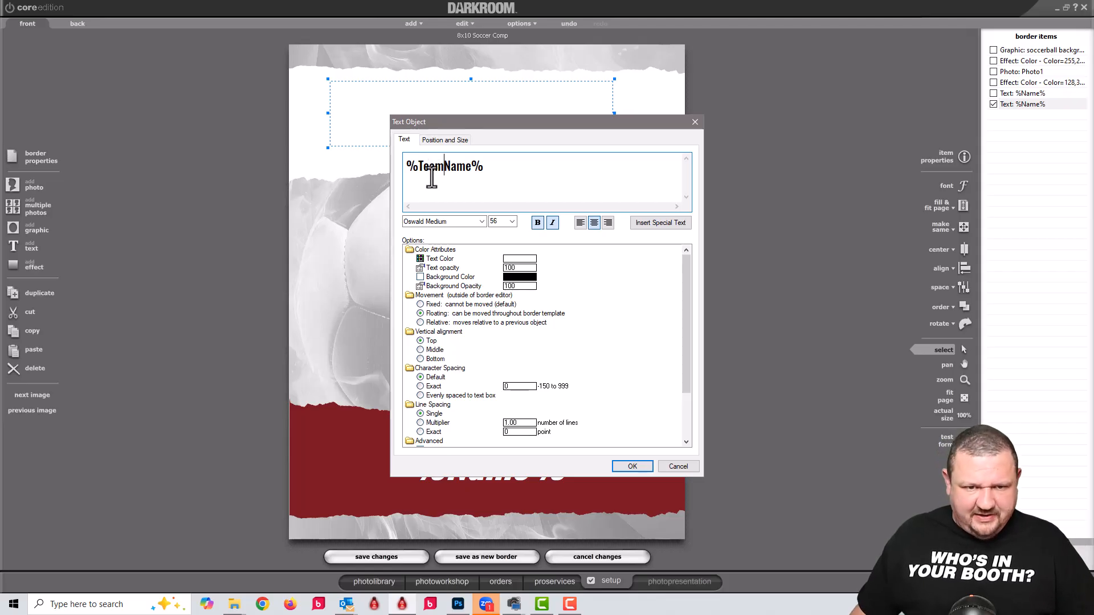
click(641, 466)
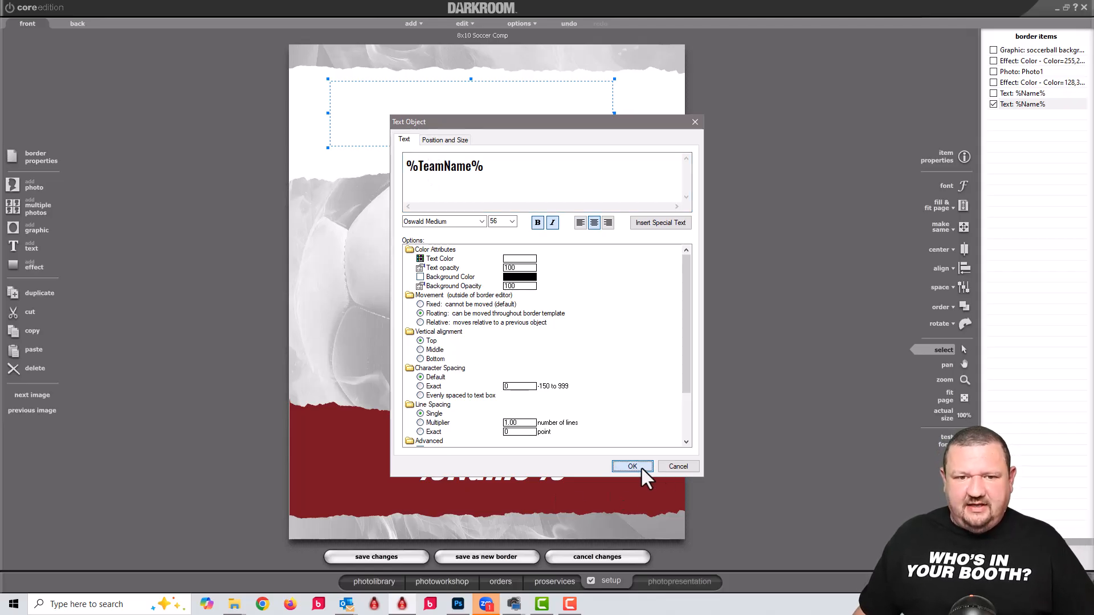
Set the %TeamName% text color to the dark red custom color (128, 32, 34) and name that color Effect Color
click(507, 259)
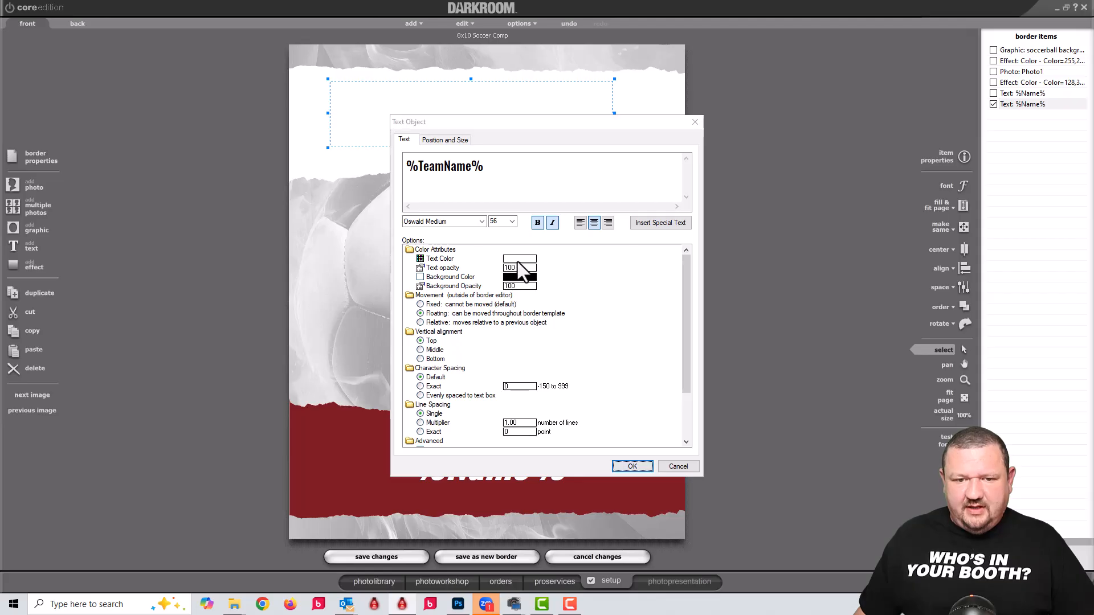
click(432, 294)
click(515, 381)
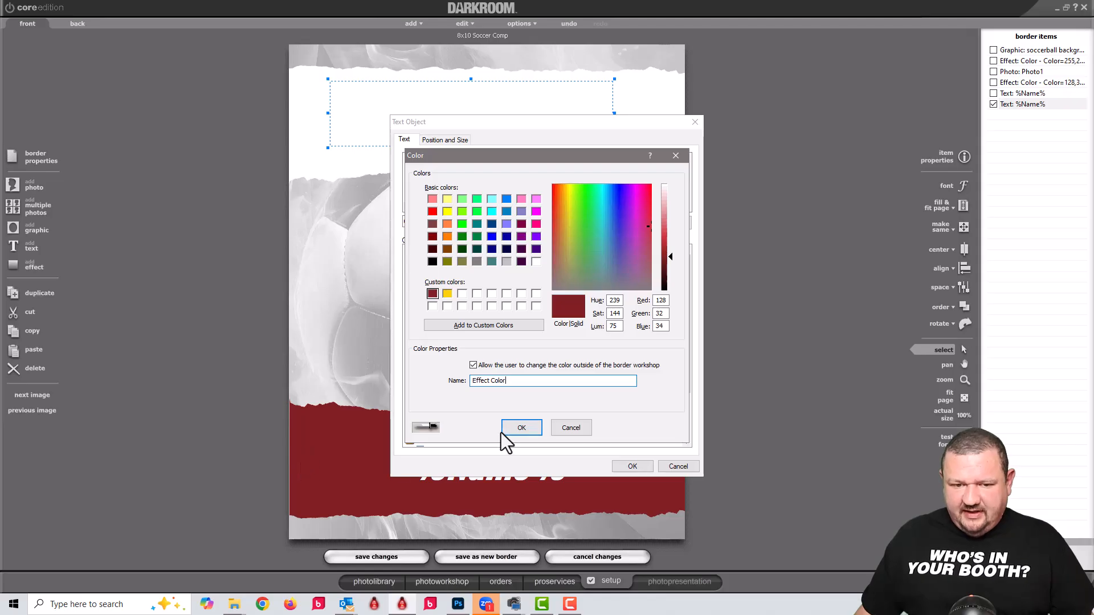
click(520, 428)
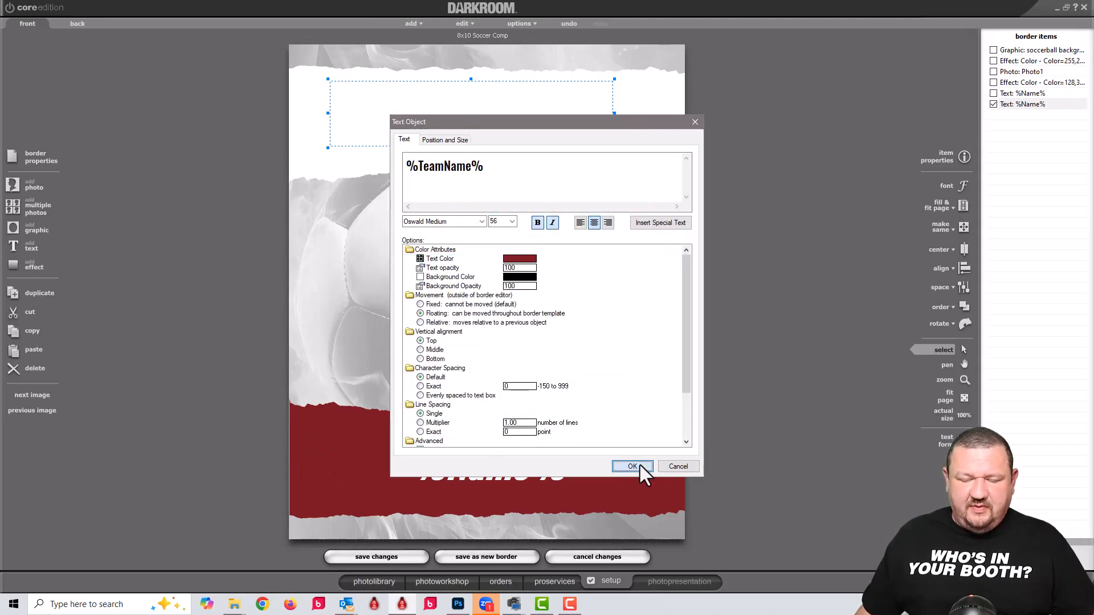
click(633, 466)
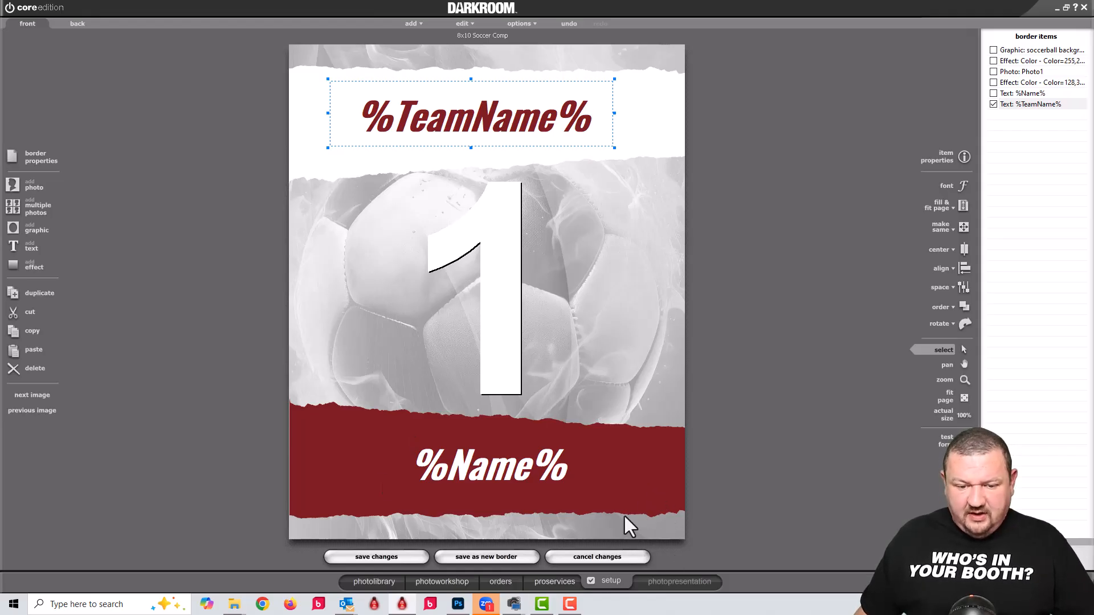
Save the template changes and reload the updated template on the soccer player's photo in the photo workshop
click(397, 555)
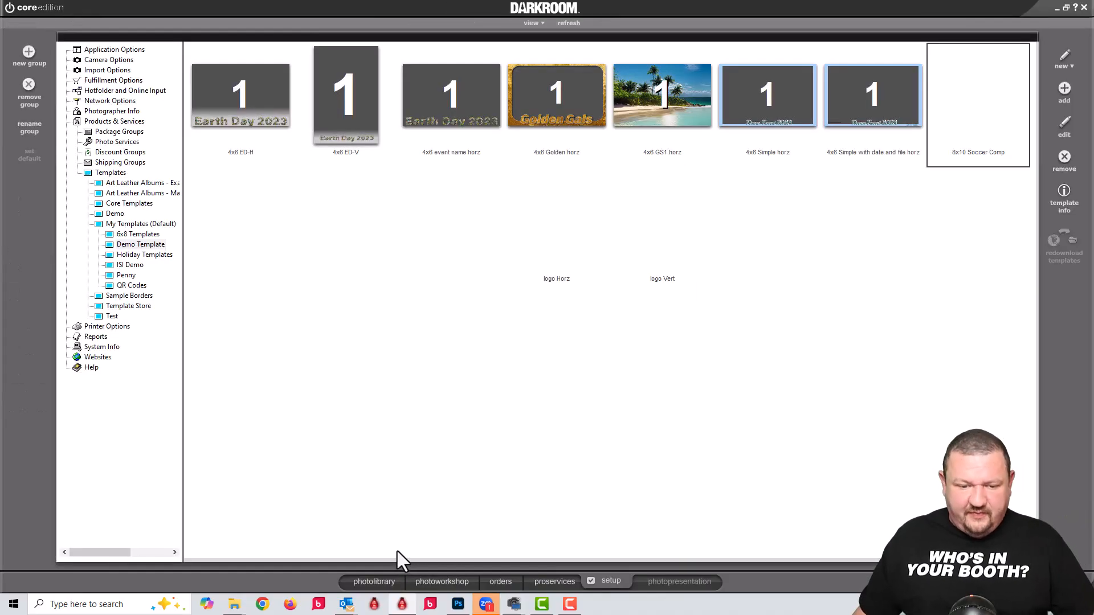
click(443, 580)
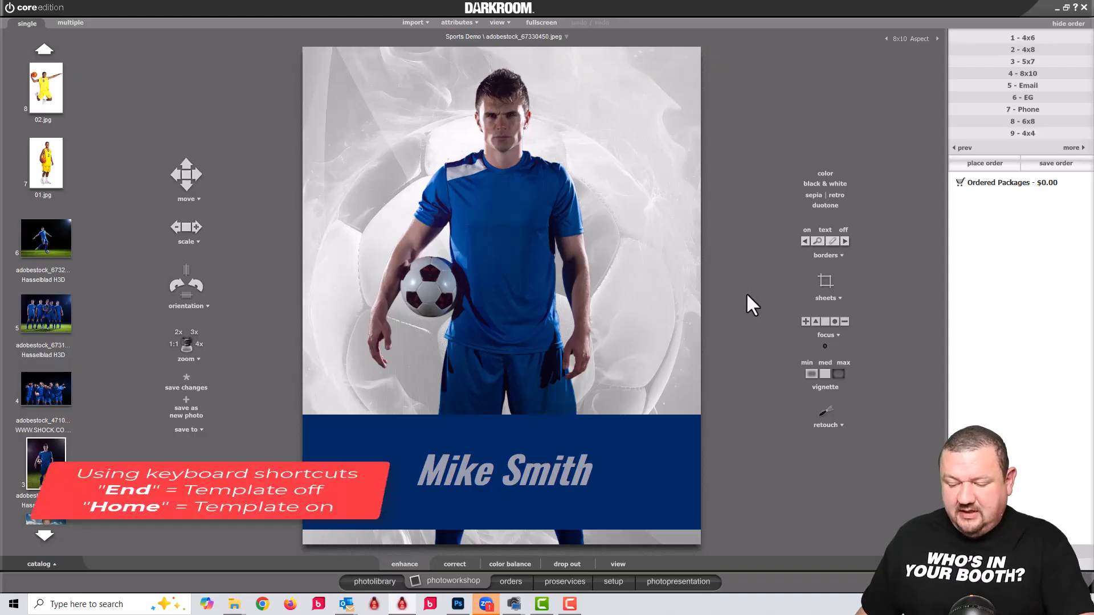
key(End)
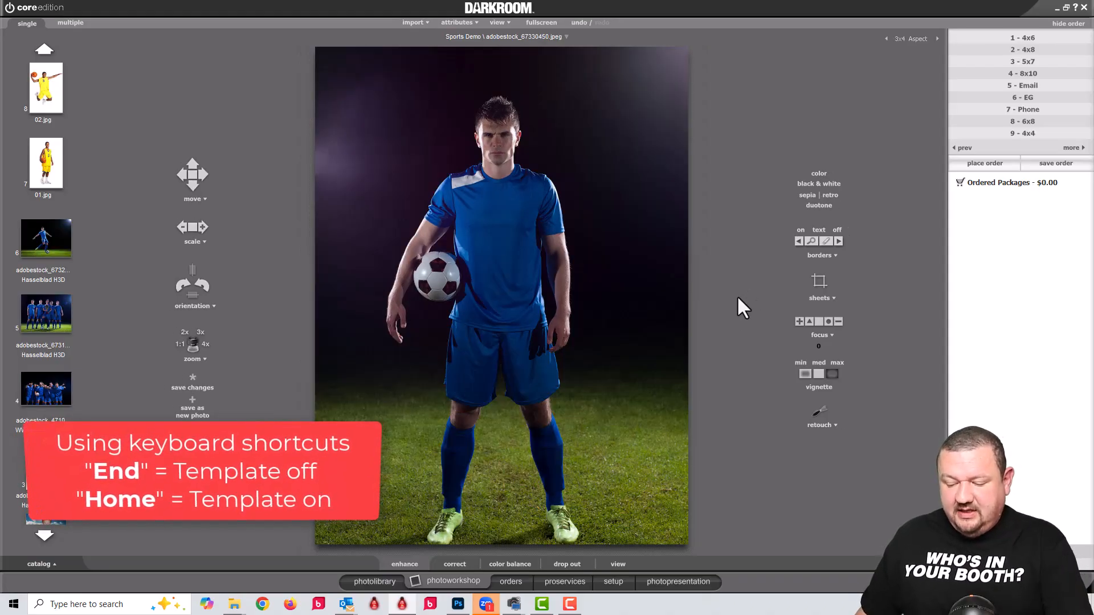
key(Home)
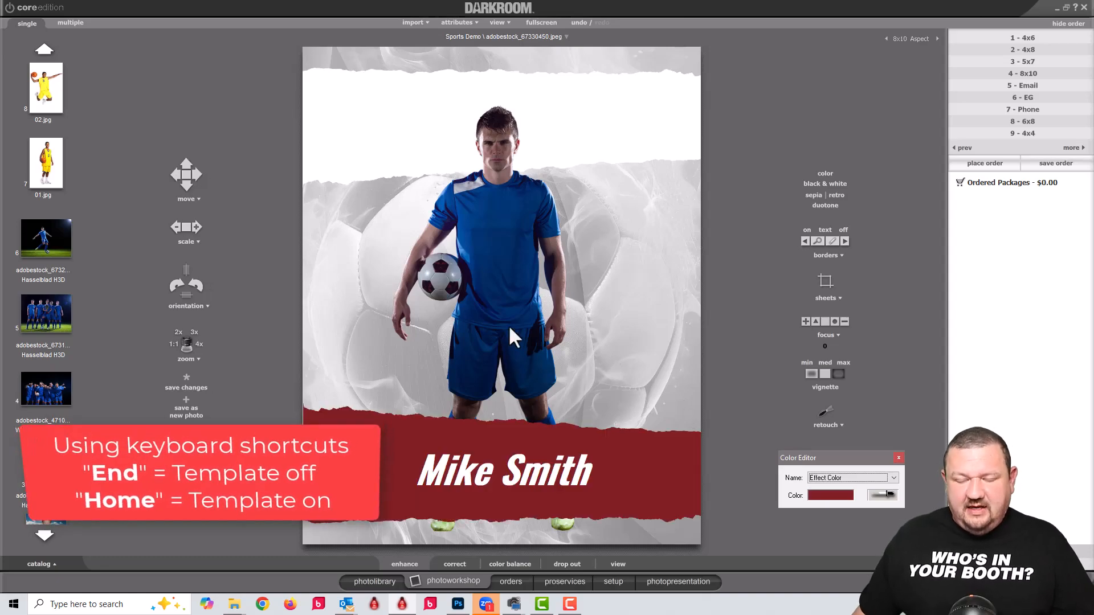
Sample Effect Color from the jersey's blue and Effect Color1 from the light patch on the player's shoulder
click(885, 494)
click(506, 233)
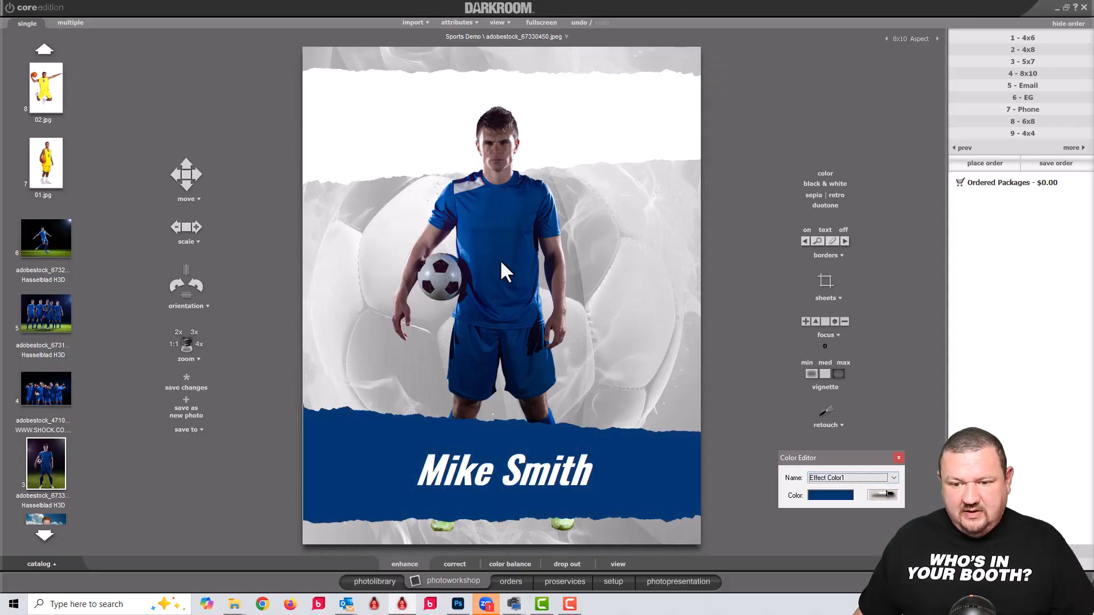
click(836, 478)
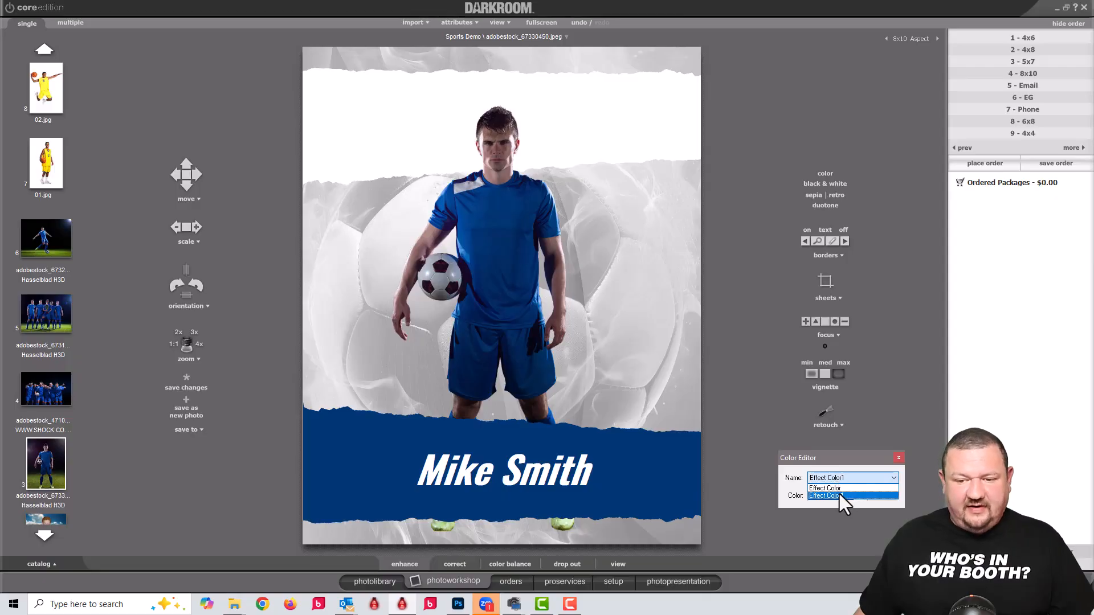
click(843, 476)
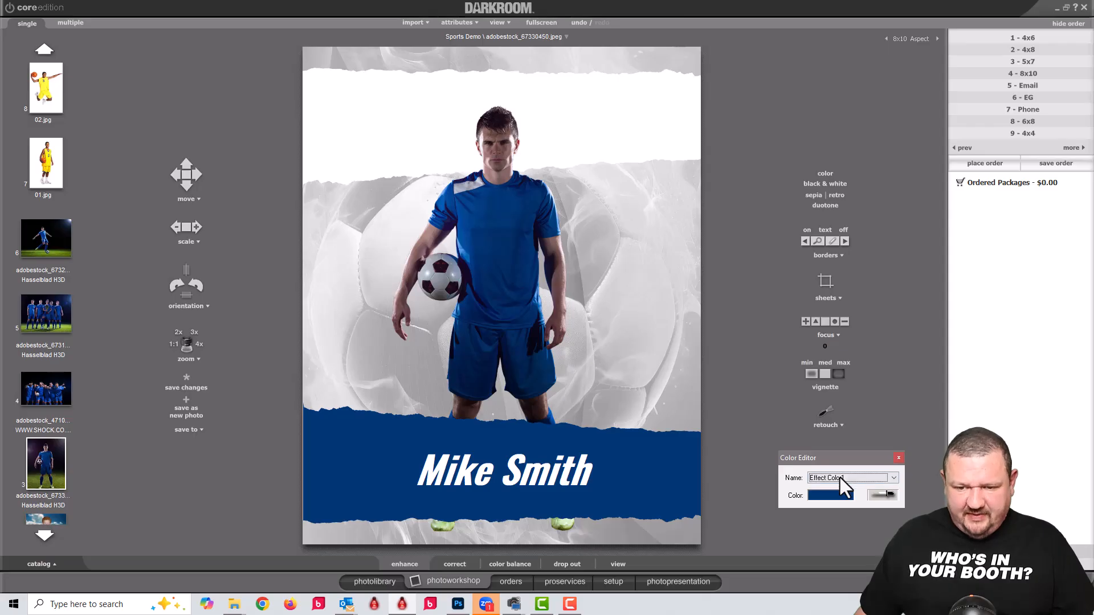
click(892, 496)
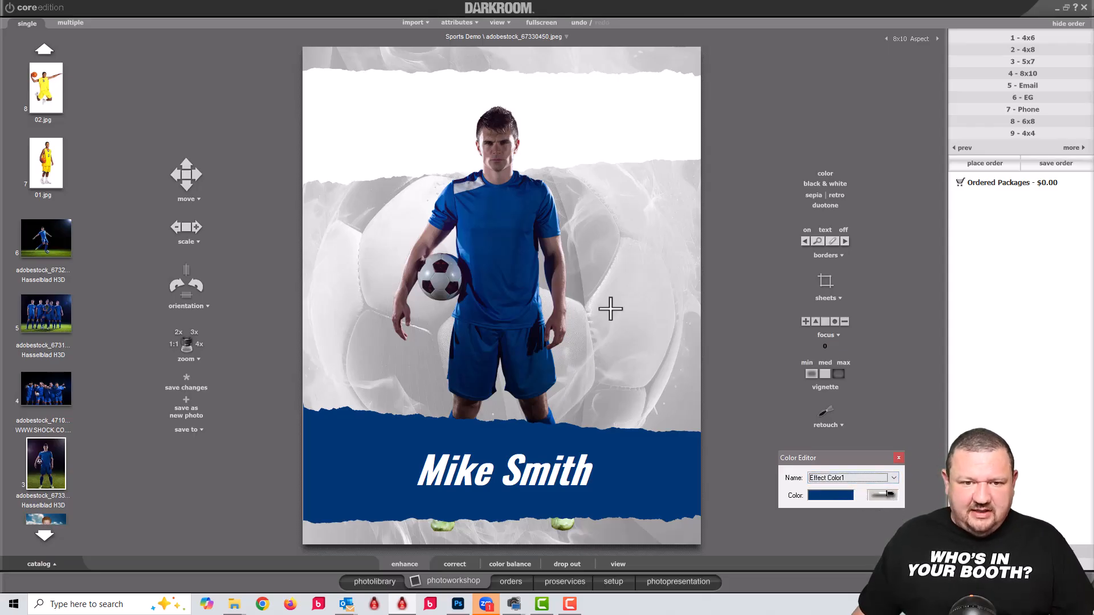
click(476, 184)
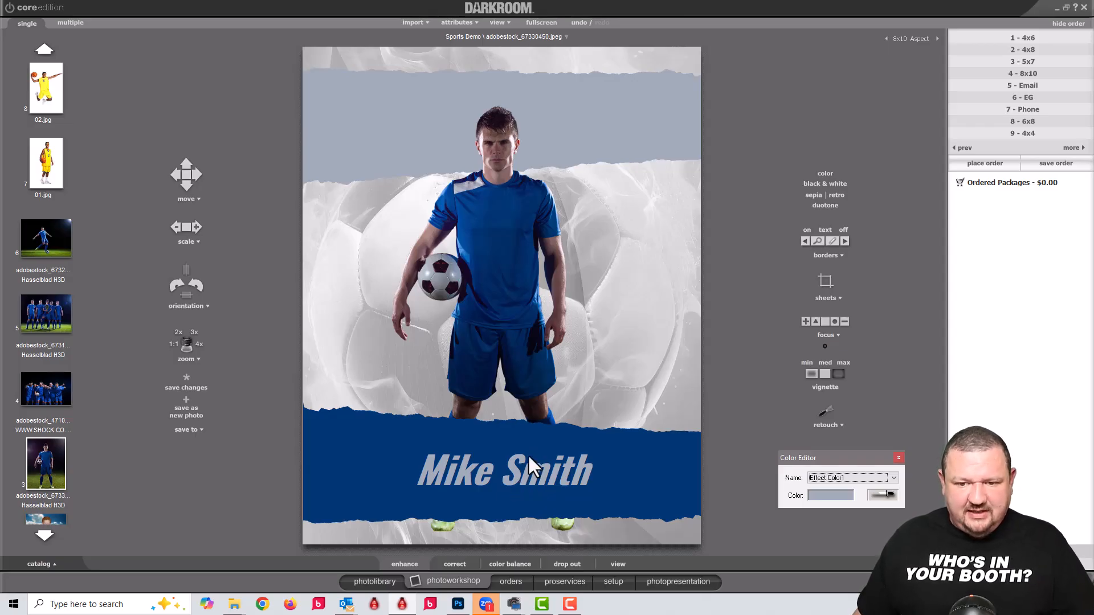
Fill in the photo's TEAMNAME text field with Blue Sharks and adjust the team name's position in the upper band
click(283, 149)
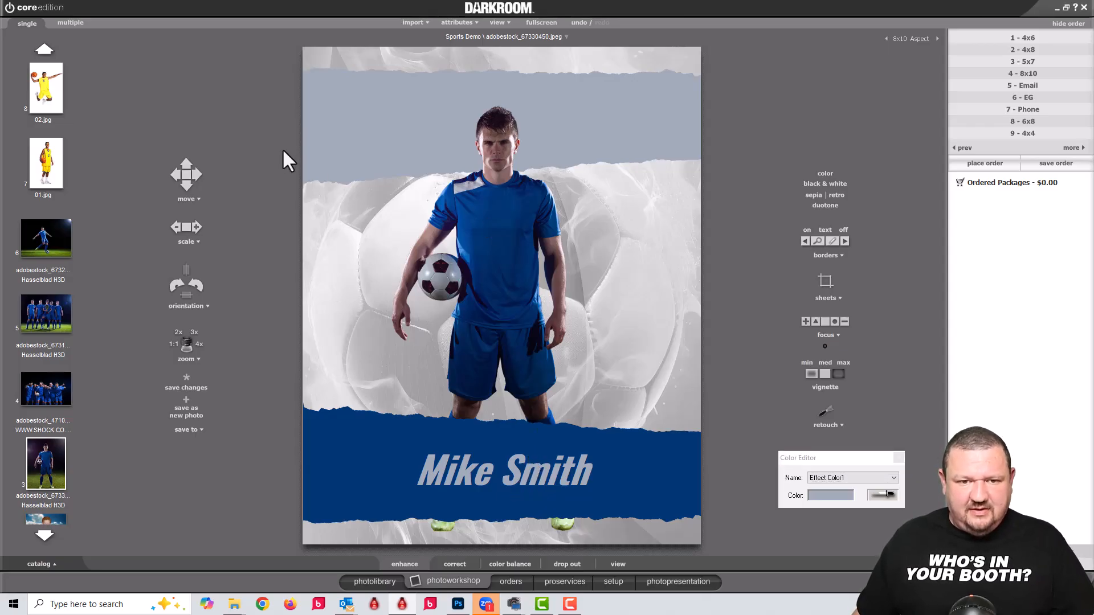
key(t)
click(453, 229)
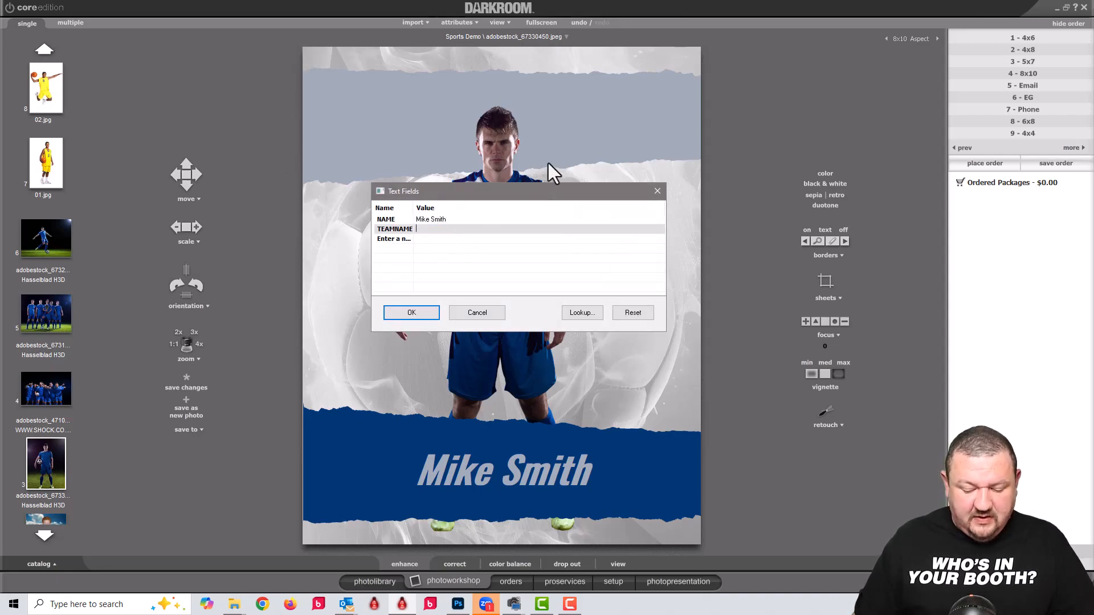
text(Blue )
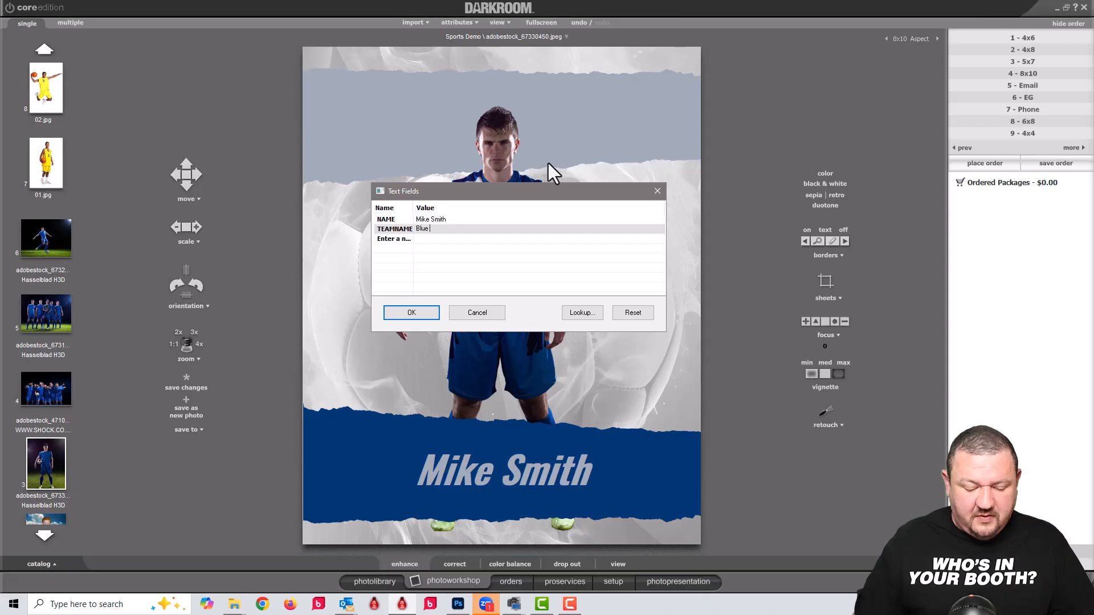
text(Sharks)
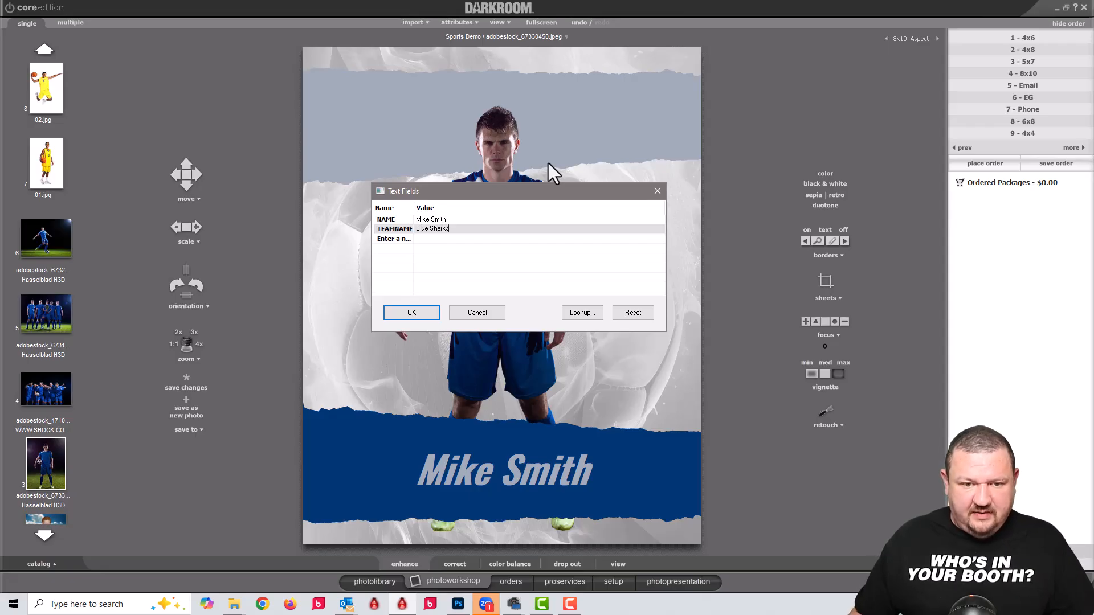
click(394, 313)
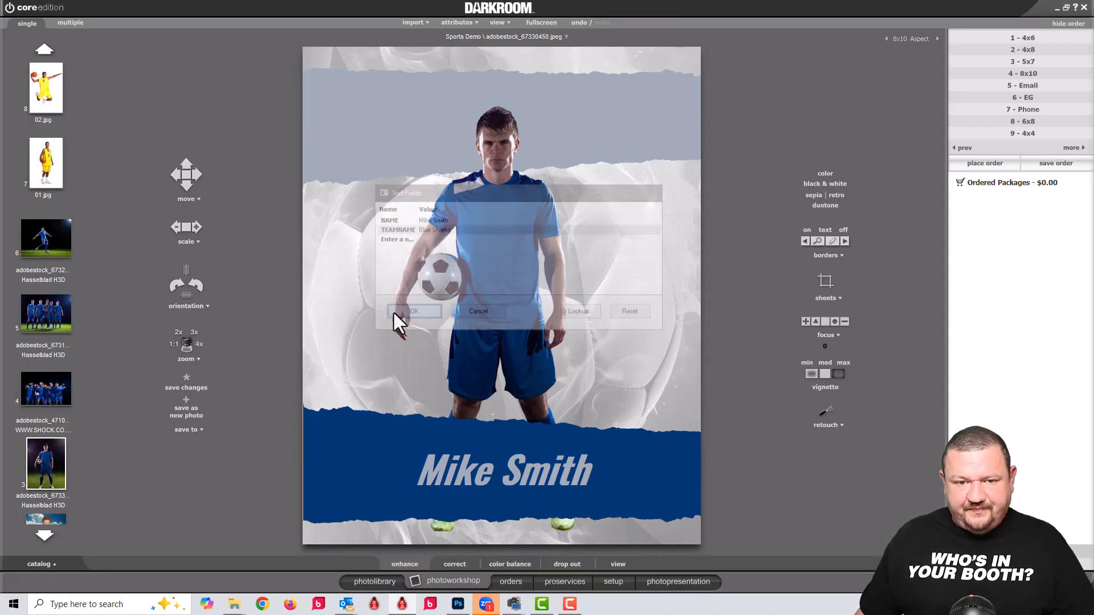
mouse_move(449, 124)
mouse_down()
mouse_move(356, 128)
mouse_move(473, 124)
mouse_move(461, 128)
mouse_up()
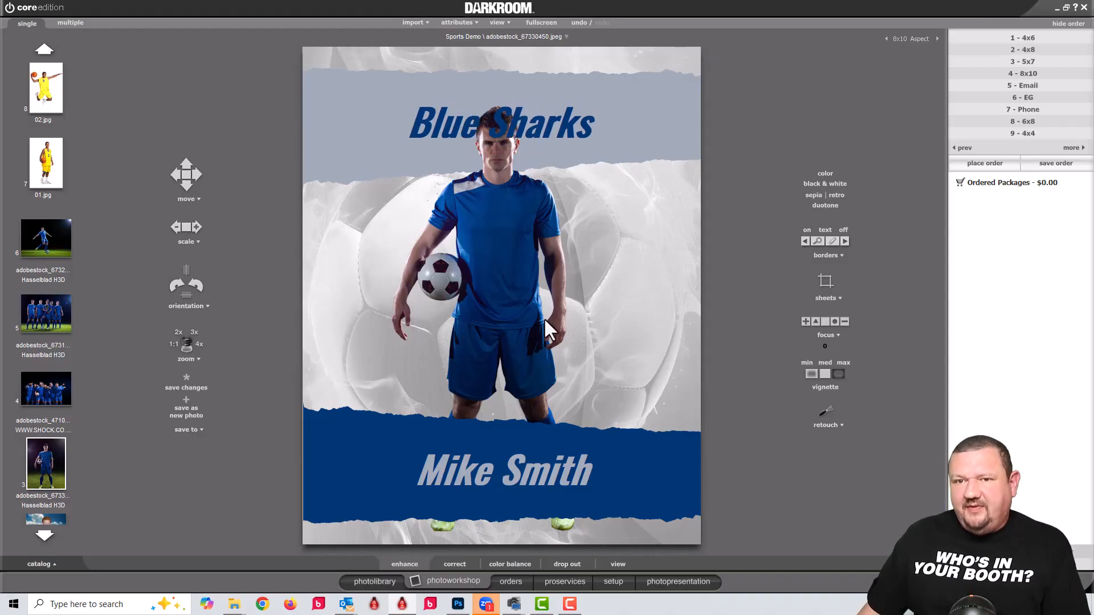
Reopen the 8x10 Soccer Comp template for editing and move the %TeamName% text directly before Photo1 in the item order
click(616, 582)
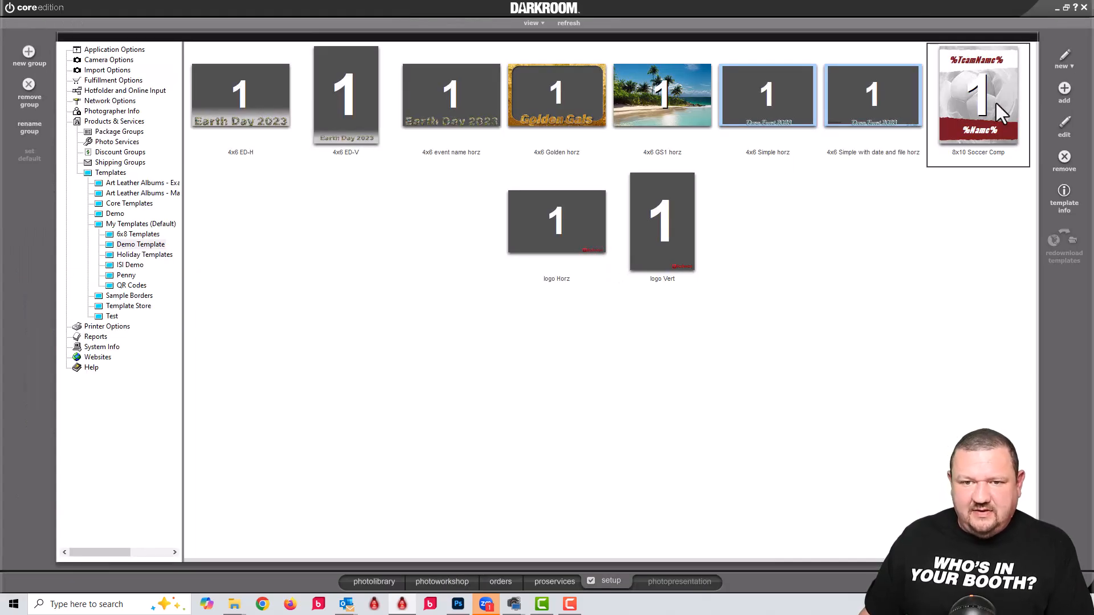
double_click(996, 104)
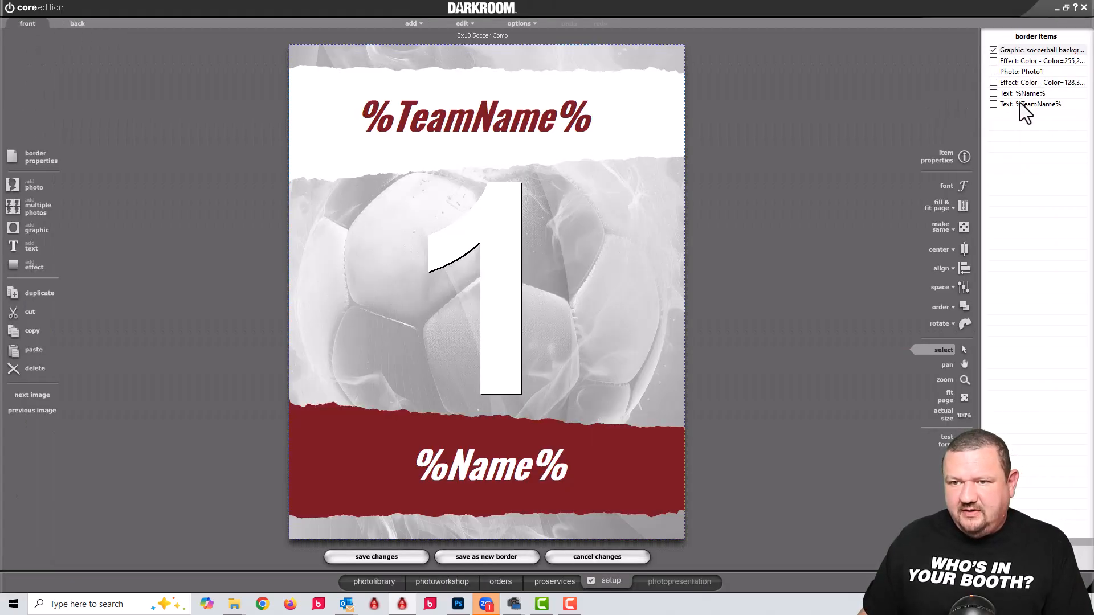
click(1020, 104)
drag(1020, 103, 1019, 74)
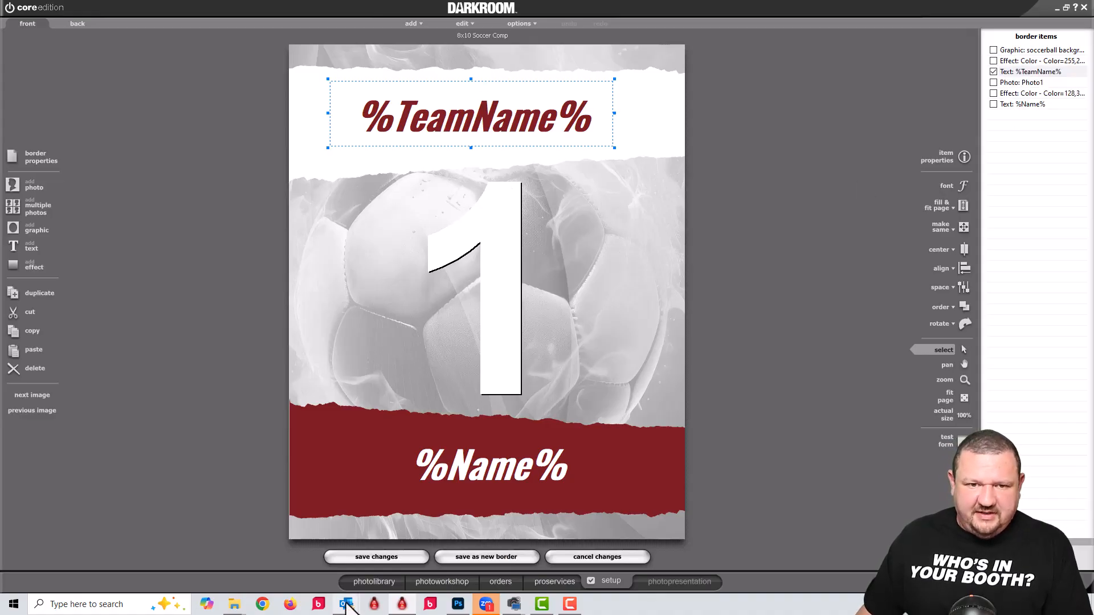
Review the properties of the lower color effect, the %Name% text, and the soccer ball background graphic
double_click(466, 119)
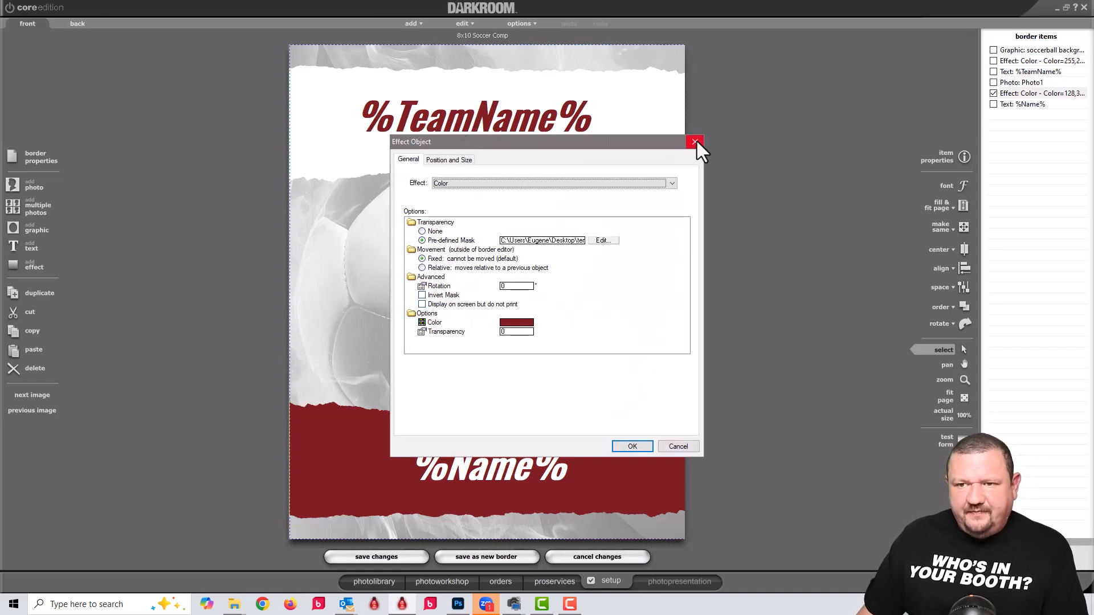
click(696, 142)
click(482, 468)
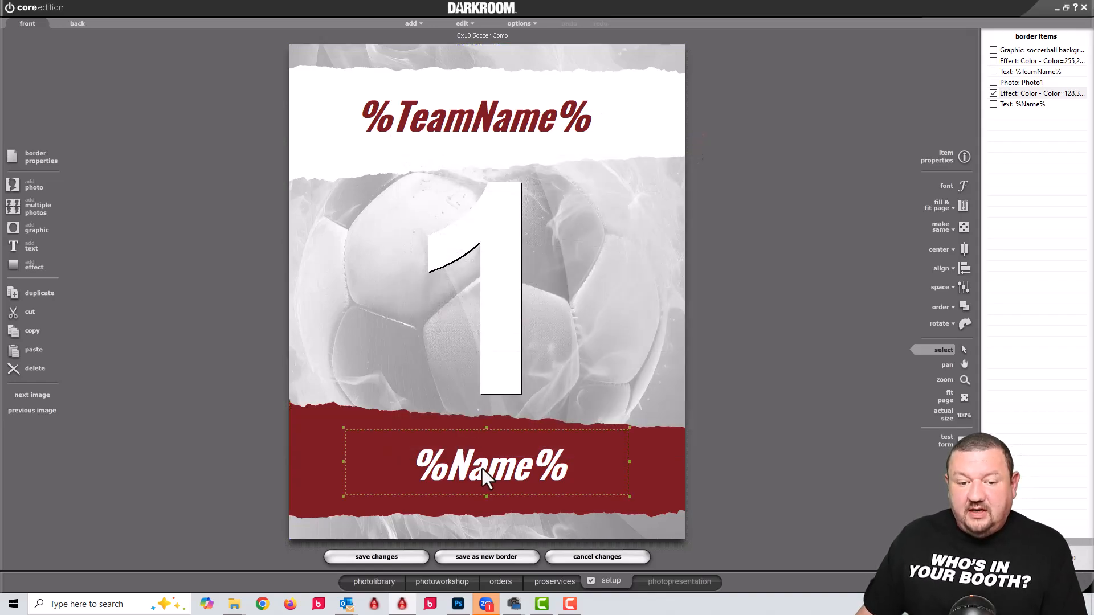
double_click(481, 467)
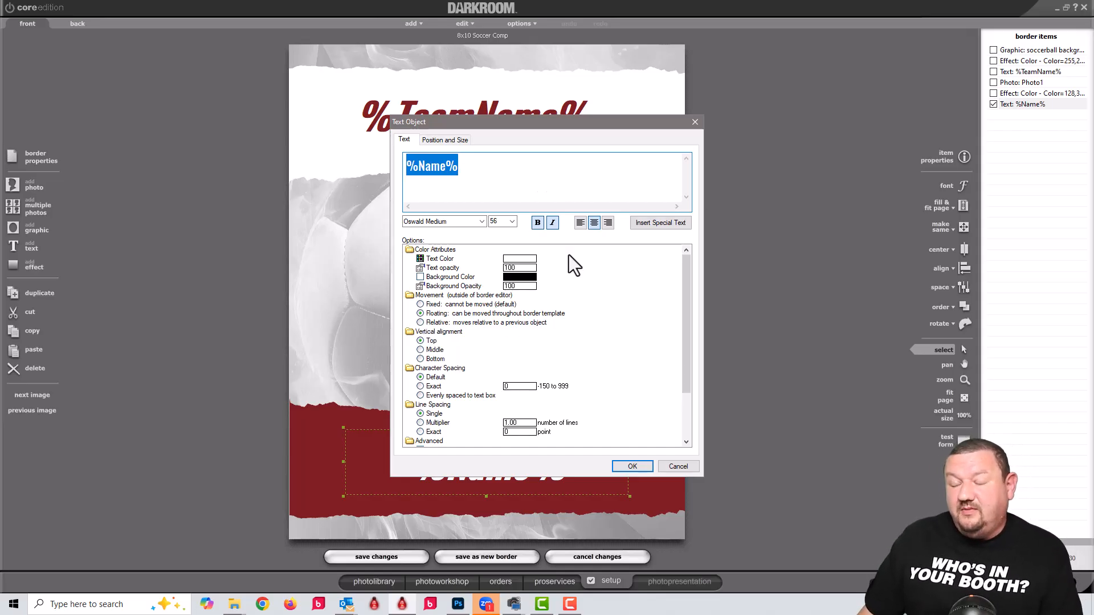
click(634, 467)
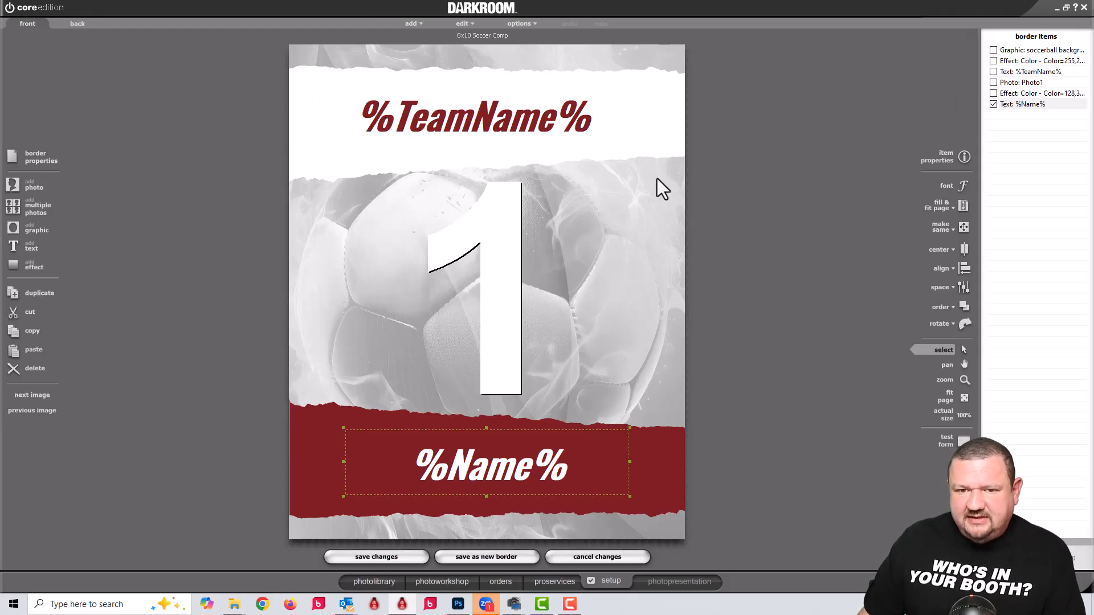
double_click(1028, 50)
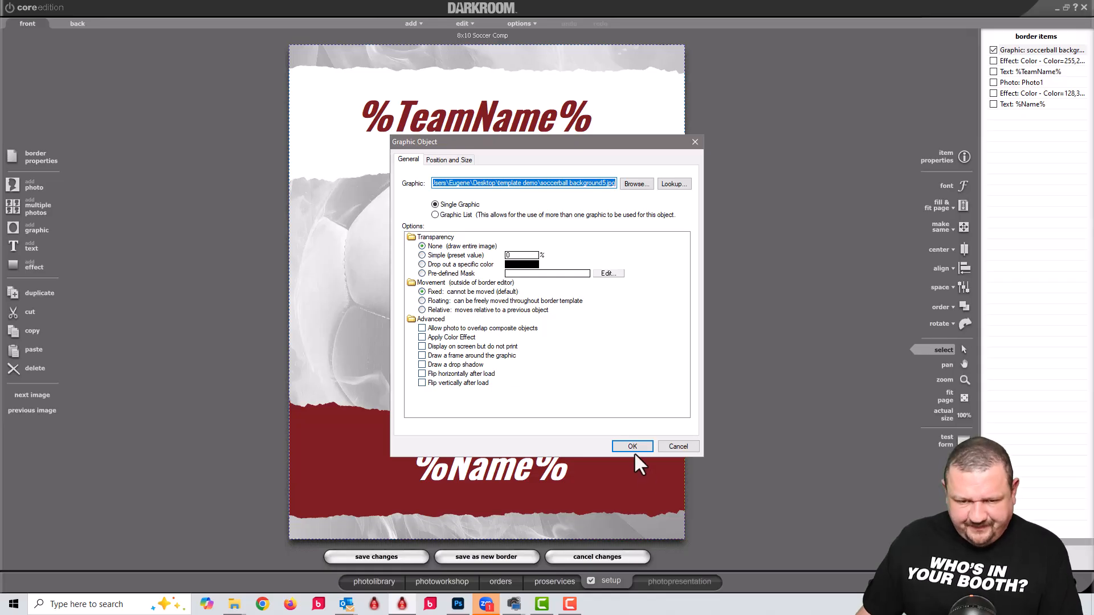
click(579, 467)
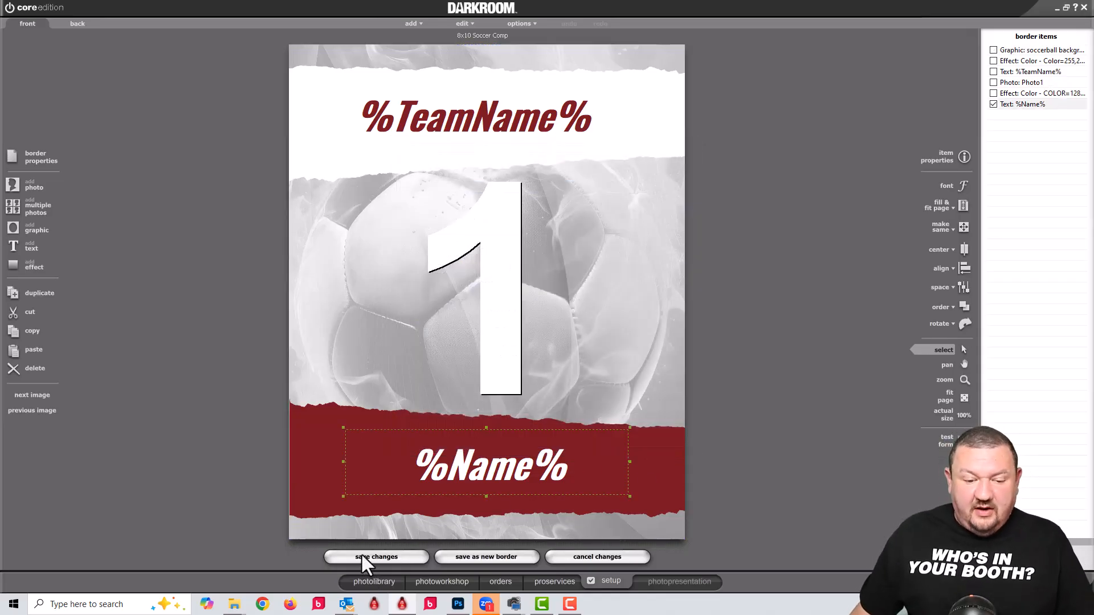
Save the template changes and reapply the 8x10 Soccer Comp template to the soccer player's photo
click(367, 552)
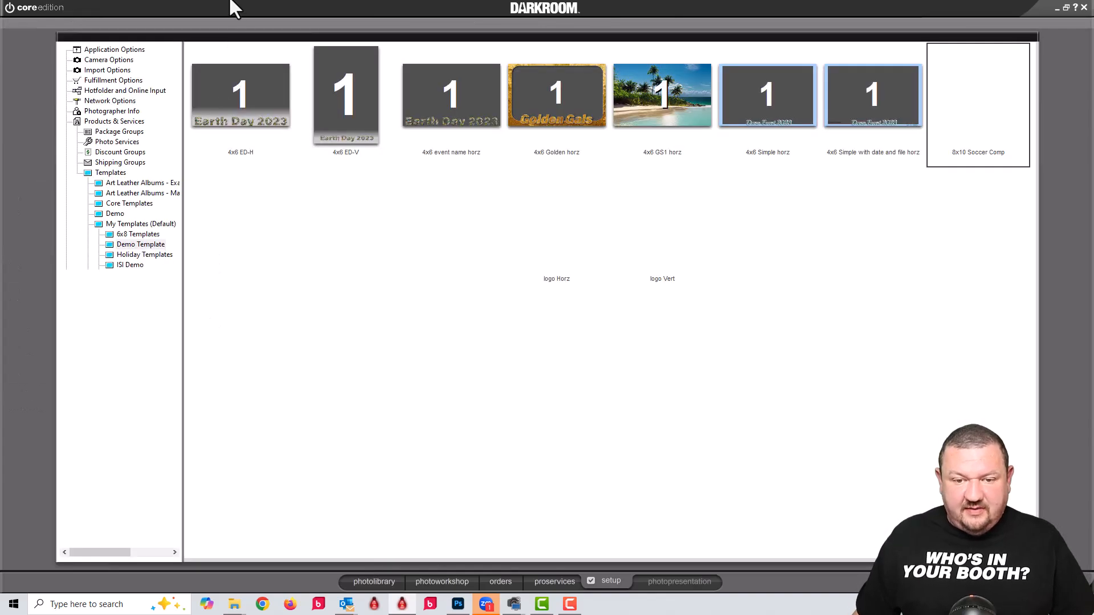
click(434, 581)
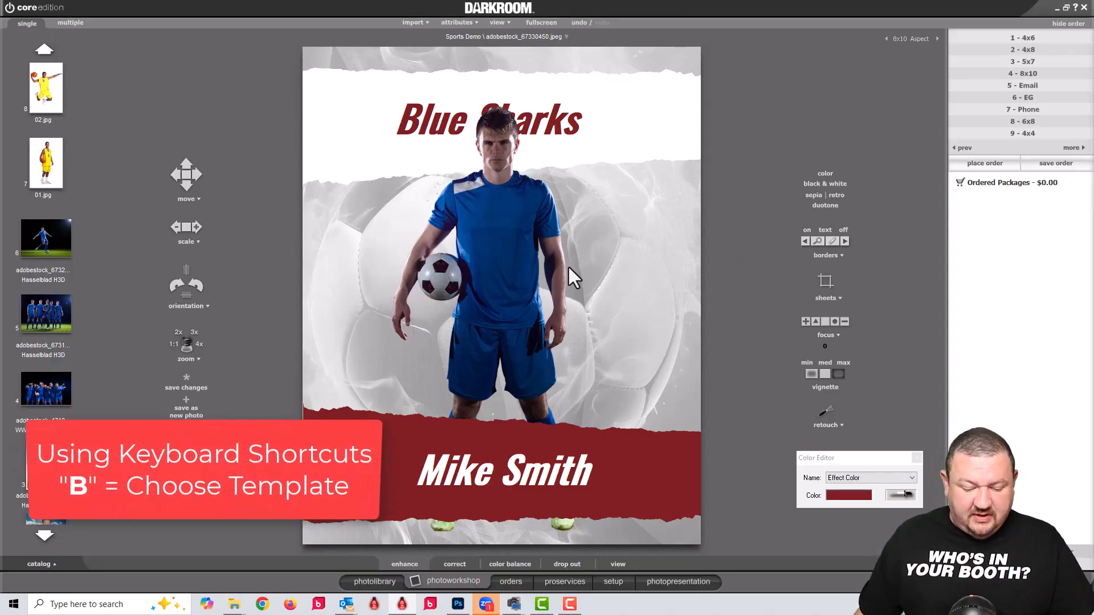
key(b)
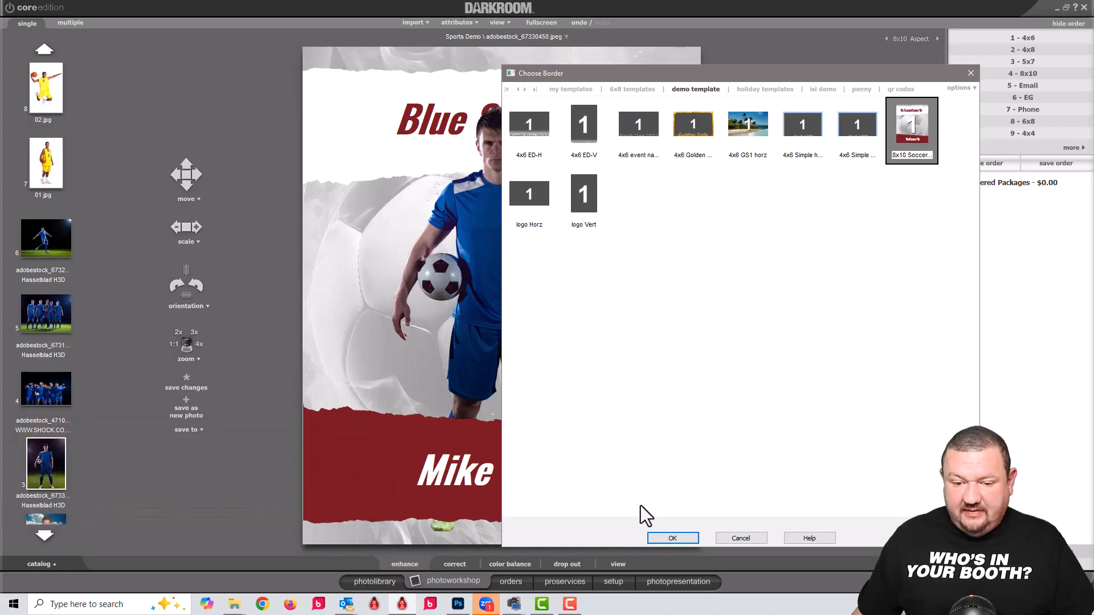
click(673, 538)
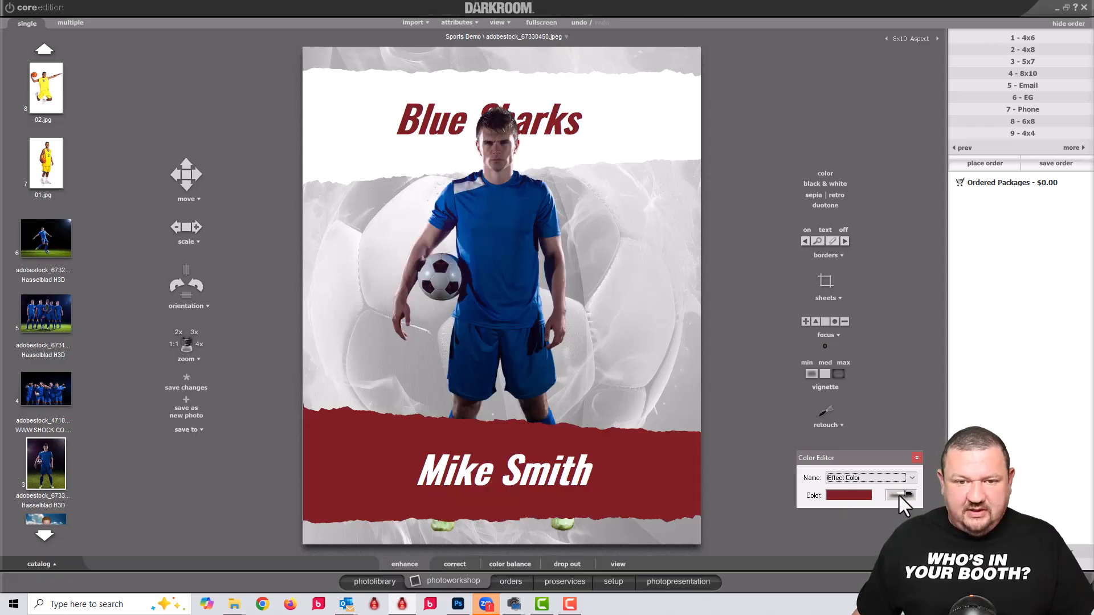
Sample Effect Color from the jersey's blue and Effect Color1 from the light patch on the player's shoulder
click(899, 496)
click(500, 217)
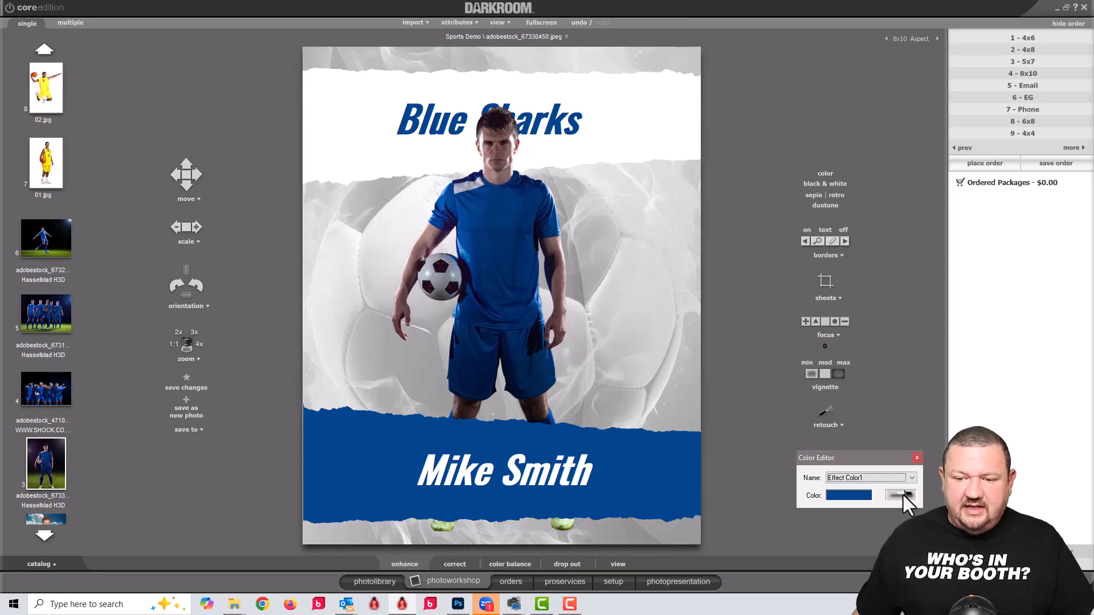
click(904, 495)
click(485, 188)
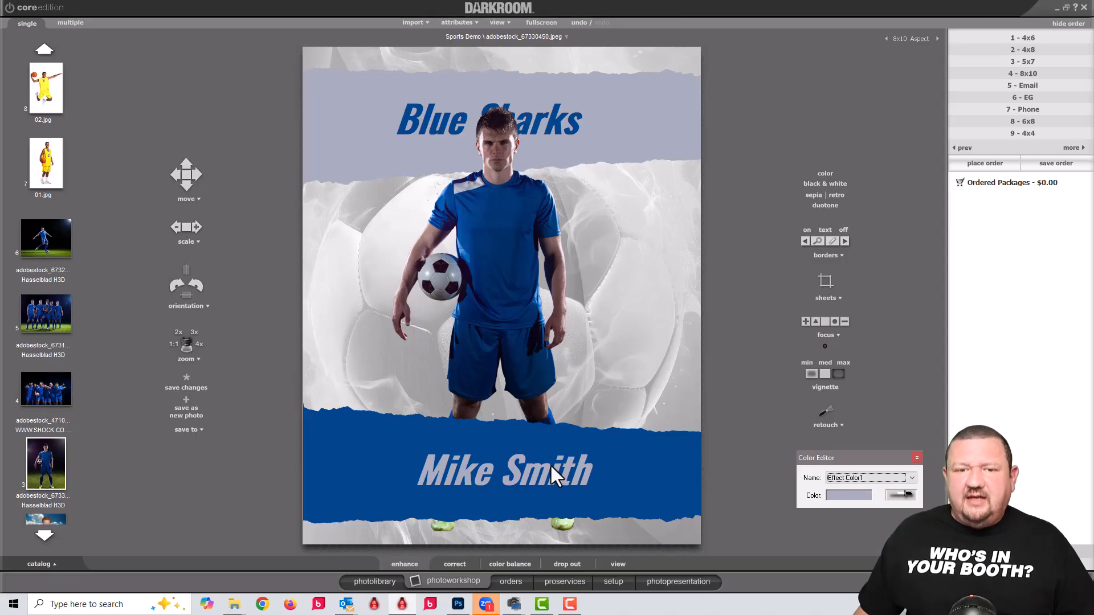
Reopen the 8x10 Soccer Comp template for editing and turn its soccer ball background into a graphic list named soccer
click(613, 582)
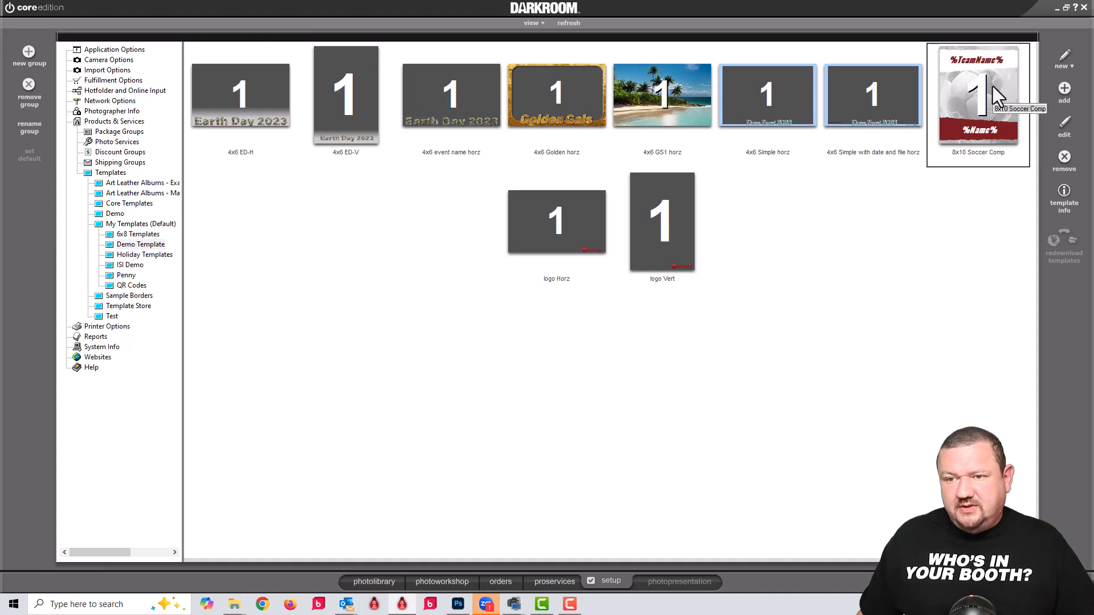
double_click(992, 87)
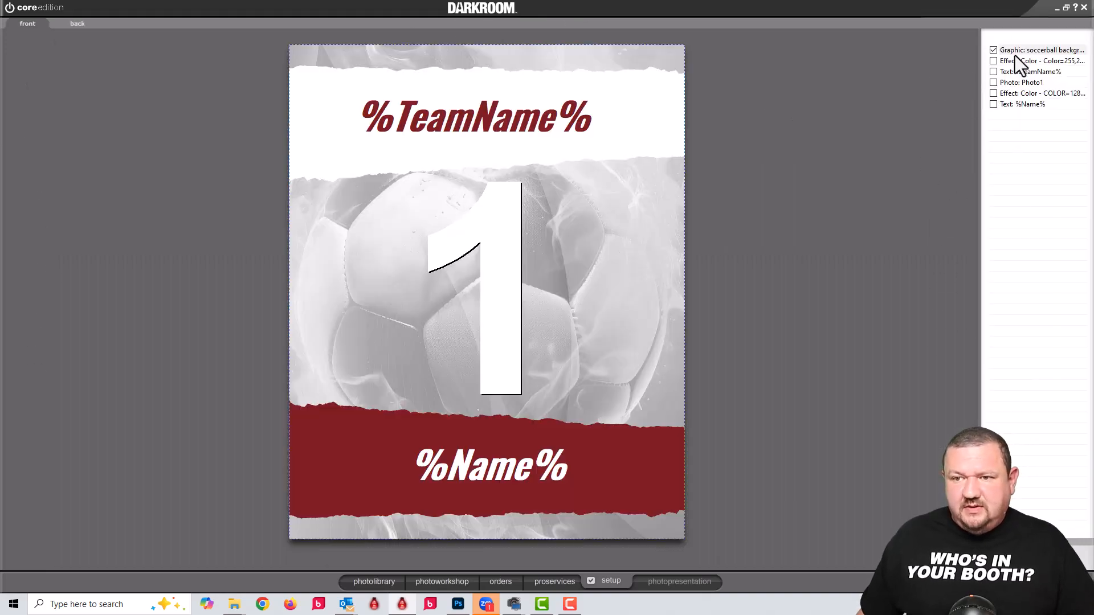
double_click(1025, 51)
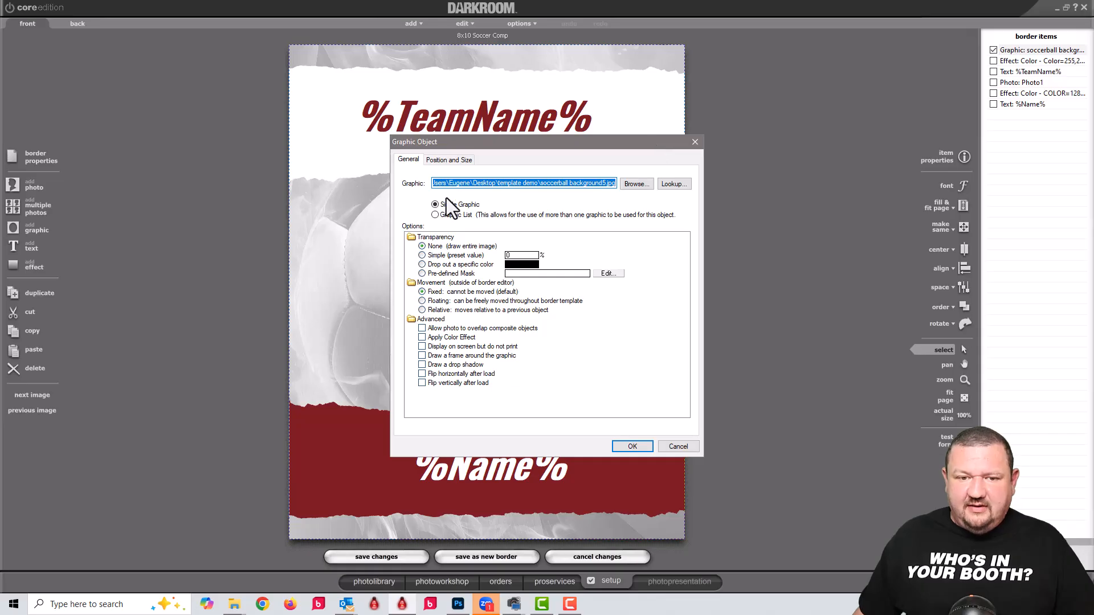
click(436, 214)
click(636, 184)
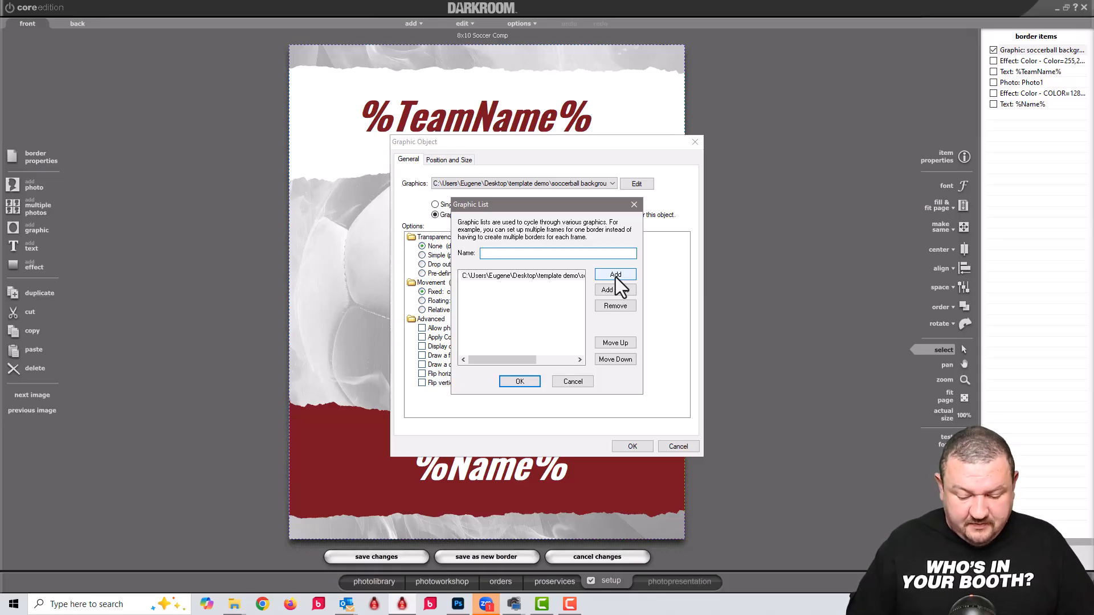
text(soccer)
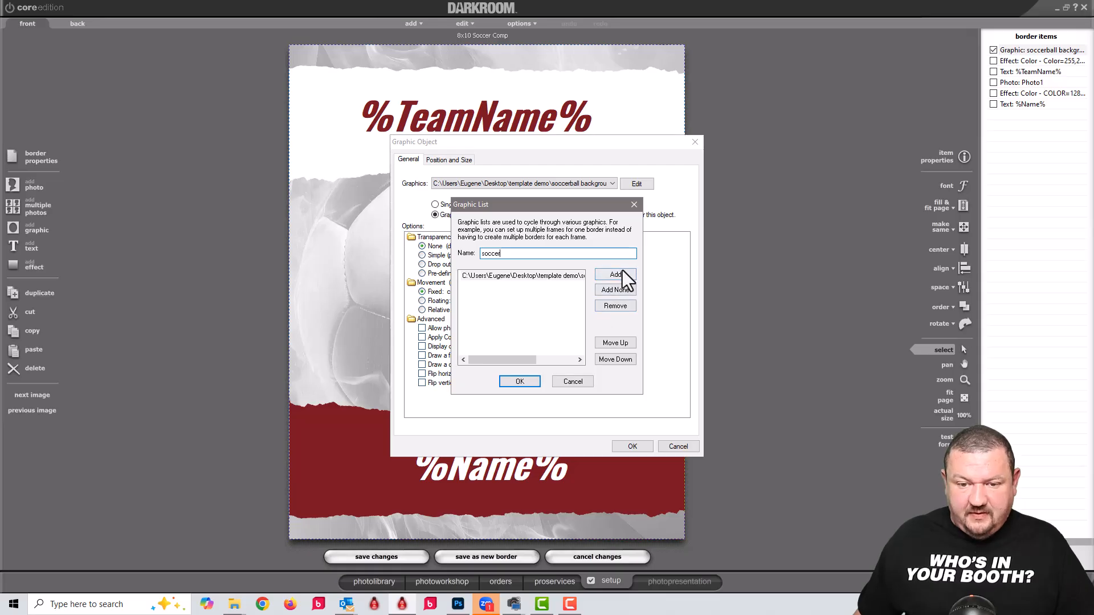
Add soccerball background4.jpg from the Graphics folder in Core Templates to the soccer graphic list
click(620, 275)
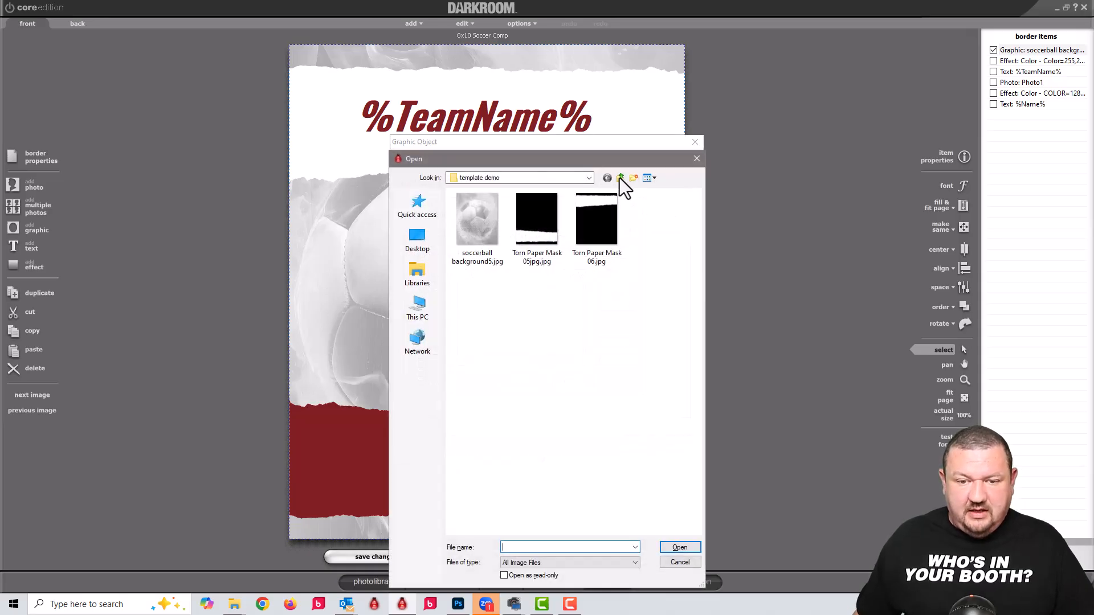
click(620, 178)
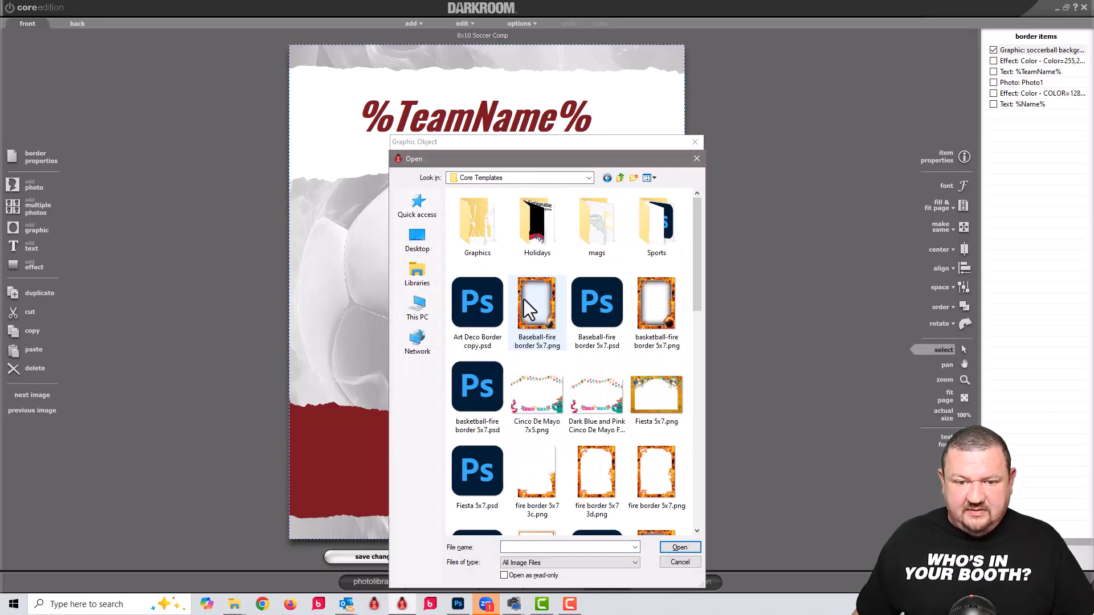
double_click(645, 216)
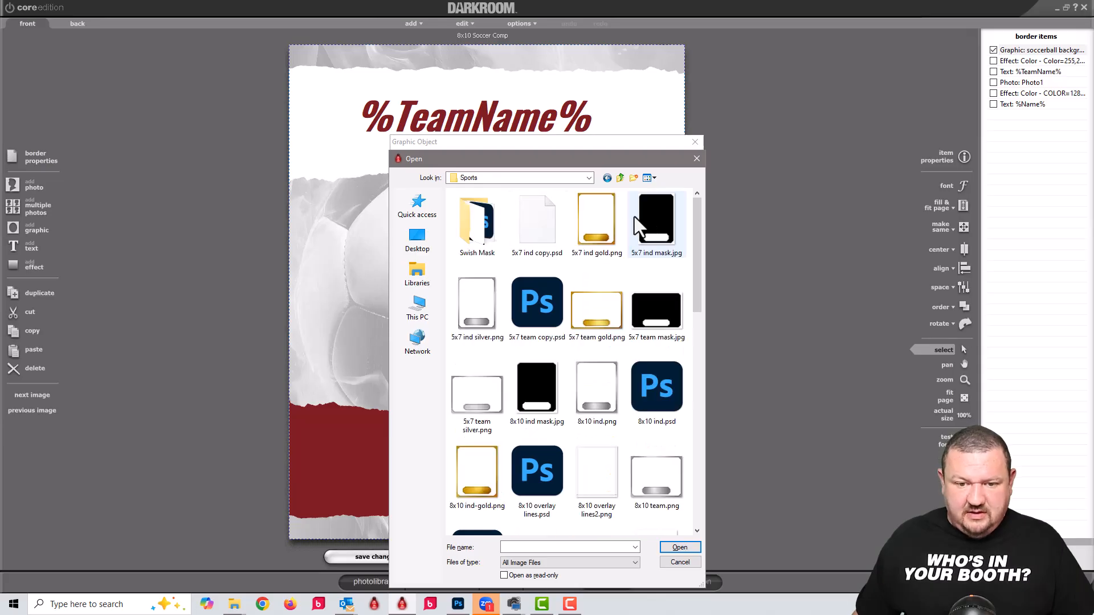
scroll(536, 319, down, 10)
scroll(526, 306, up, 10)
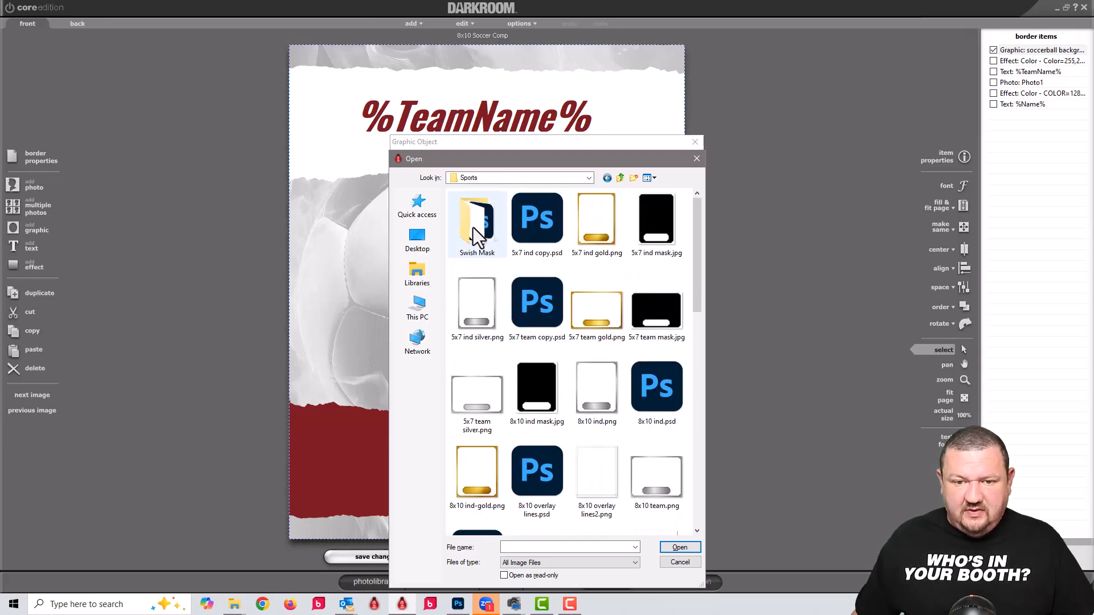
scroll(482, 228, down, 10)
scroll(473, 234, up, 10)
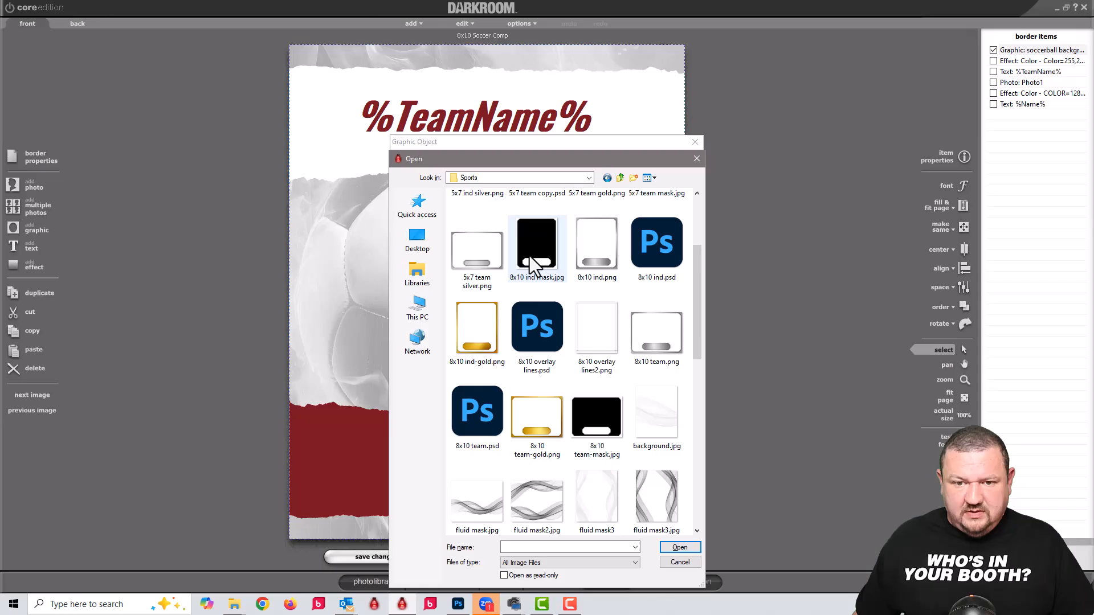
click(621, 177)
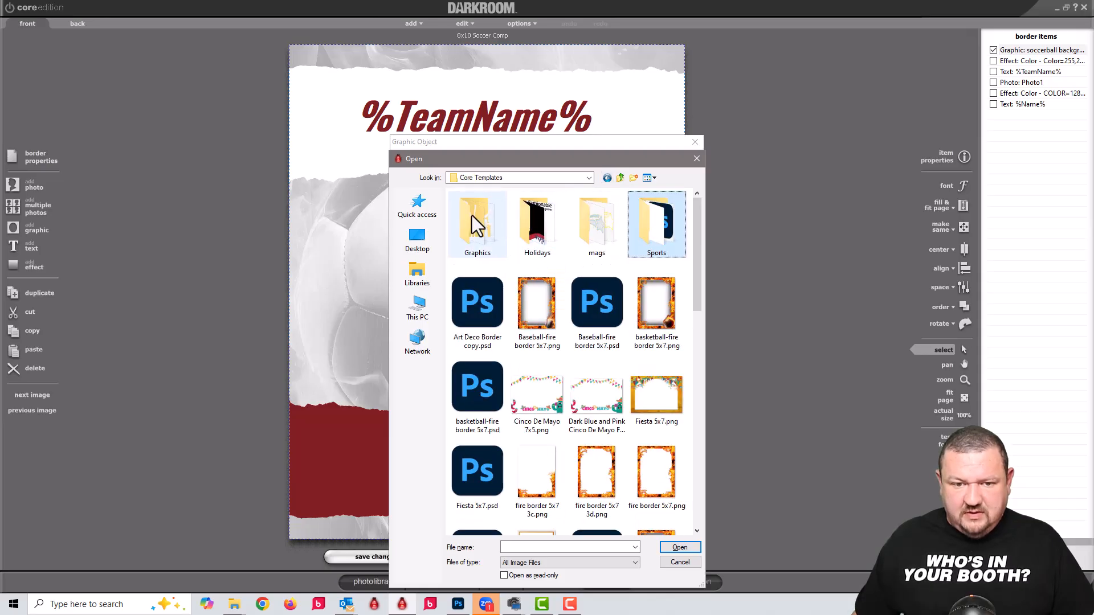
double_click(472, 216)
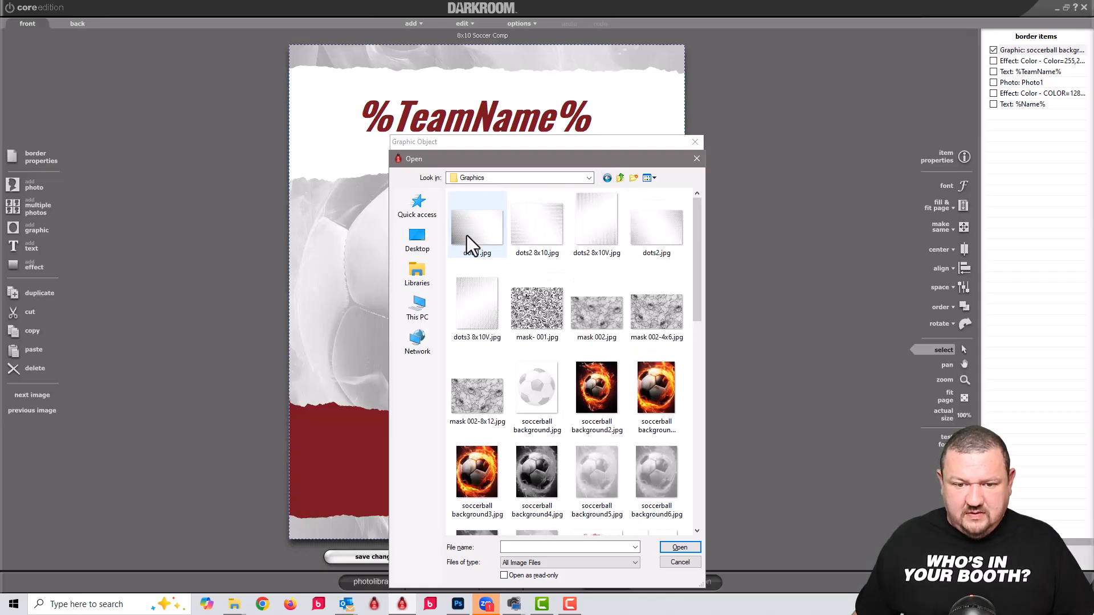
click(538, 464)
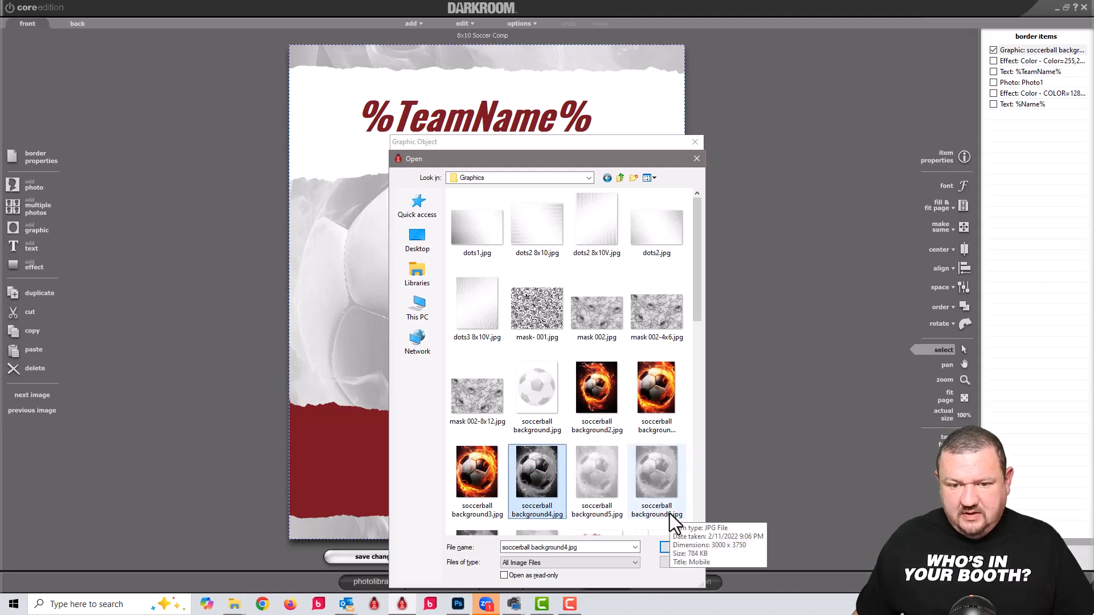
click(679, 547)
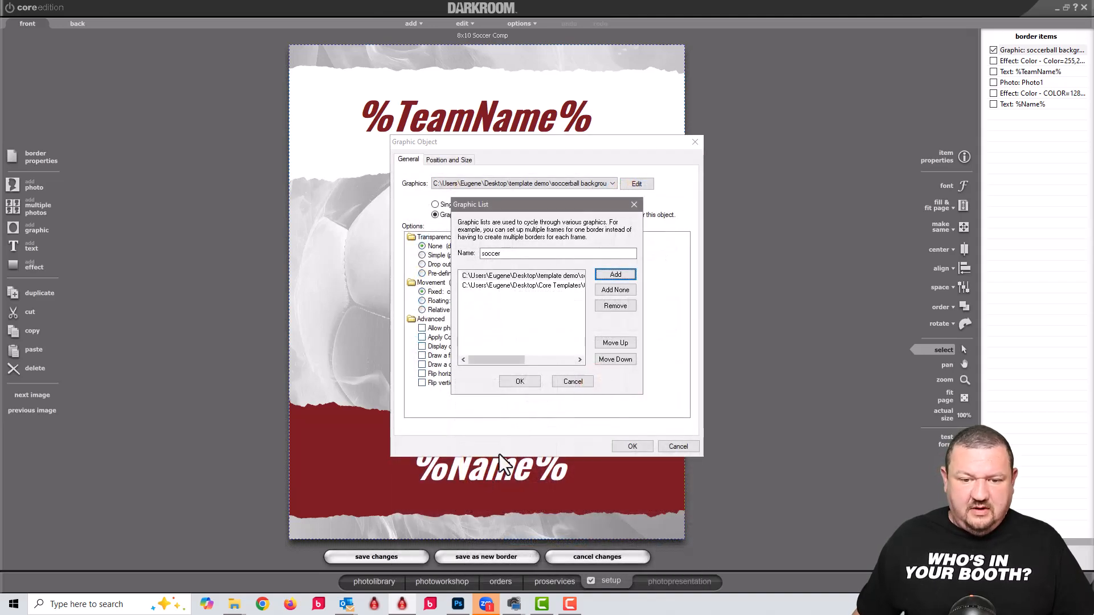
Add soccerball background3 5x7.jpg to the soccer graphic list and save the template
click(603, 272)
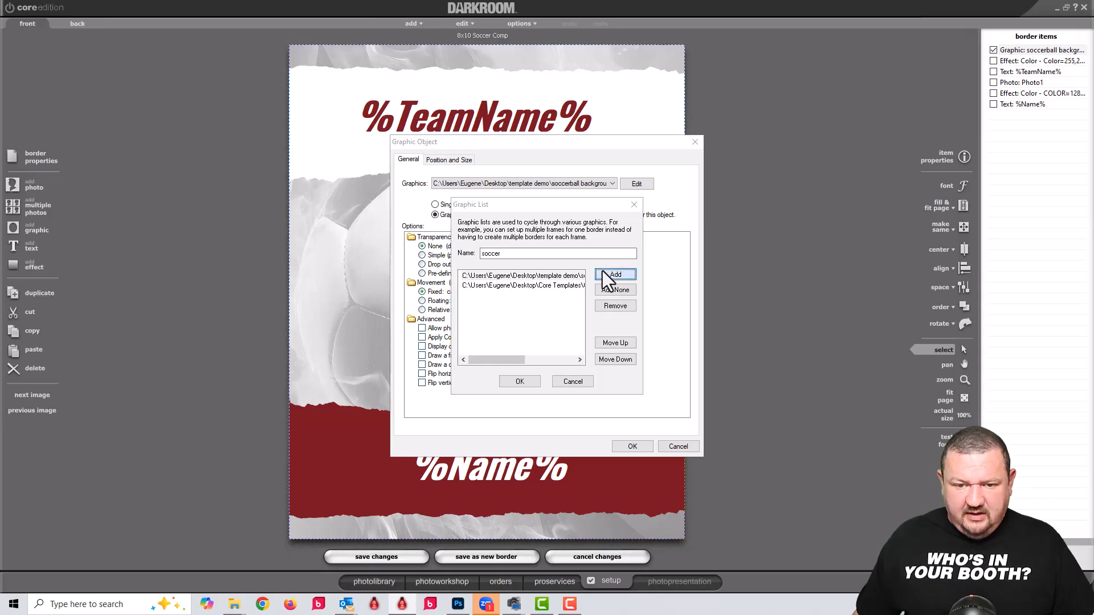
click(538, 475)
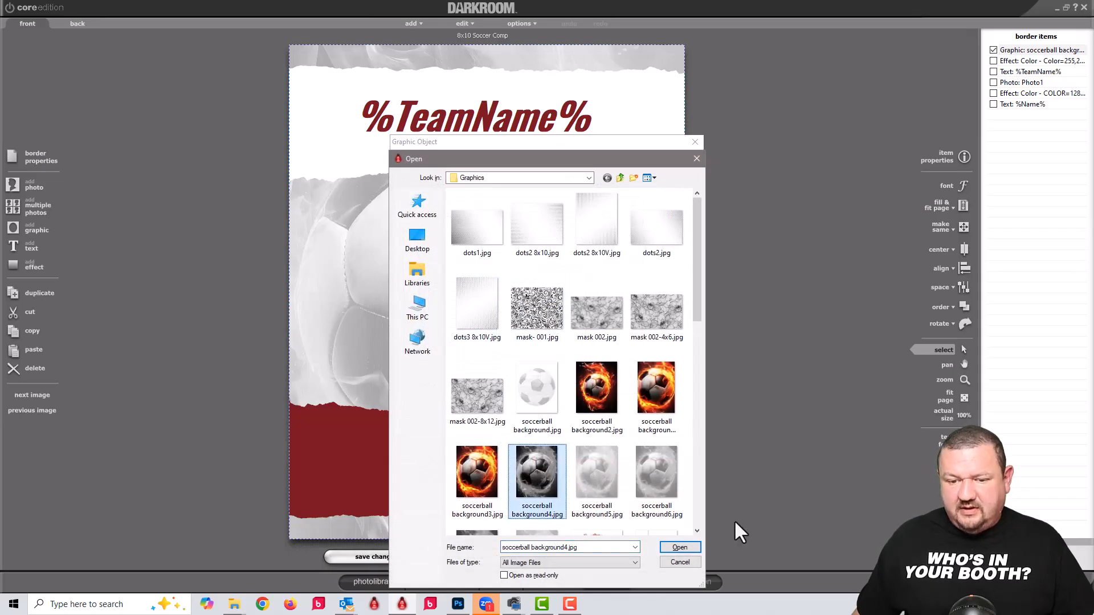
click(685, 547)
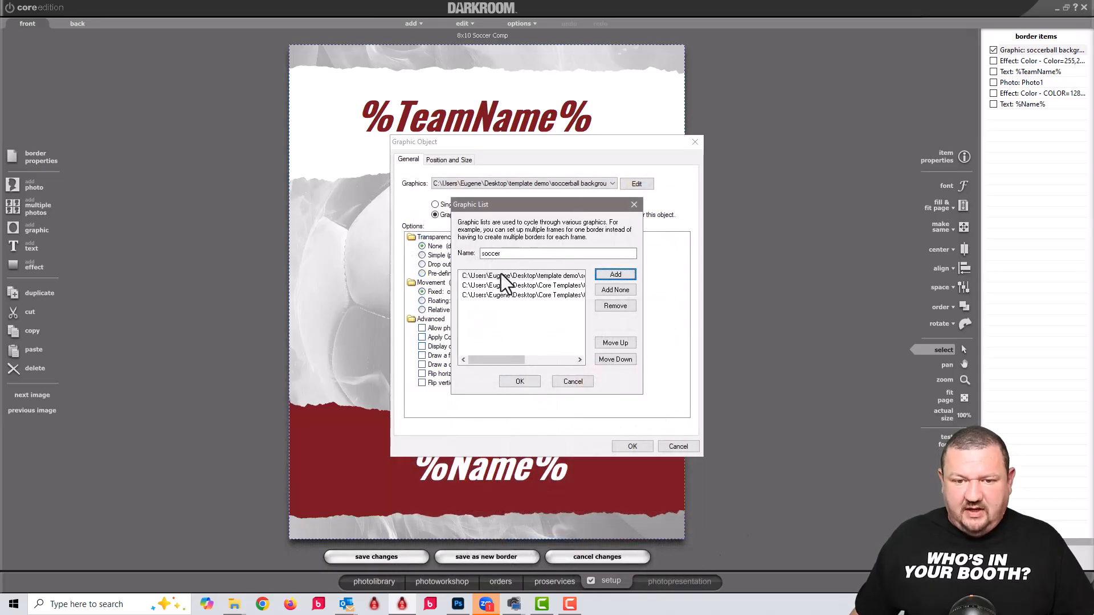
click(519, 380)
click(634, 446)
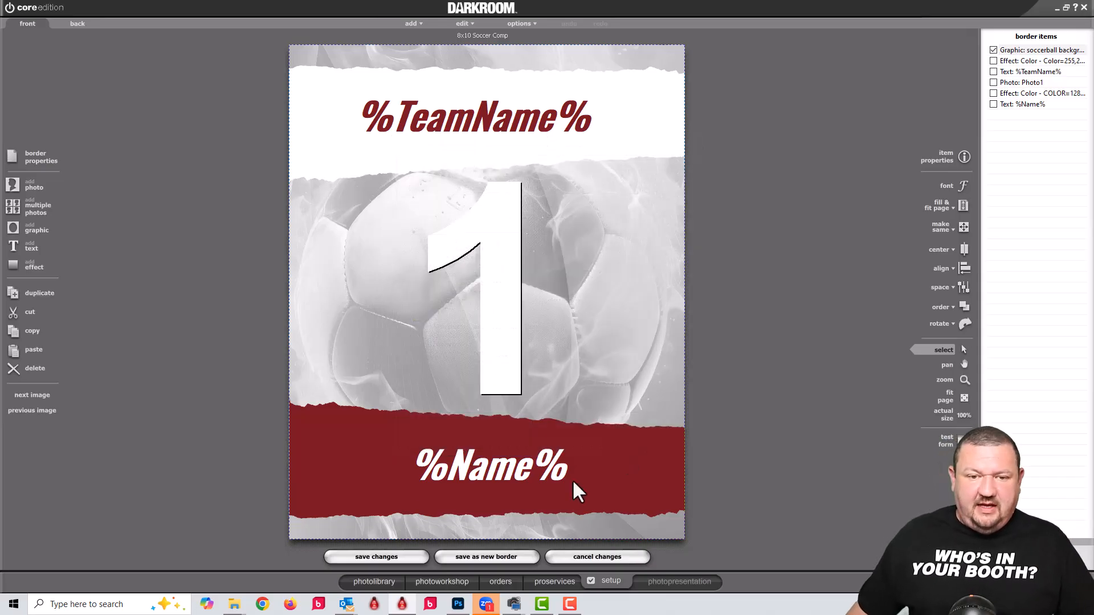
click(377, 557)
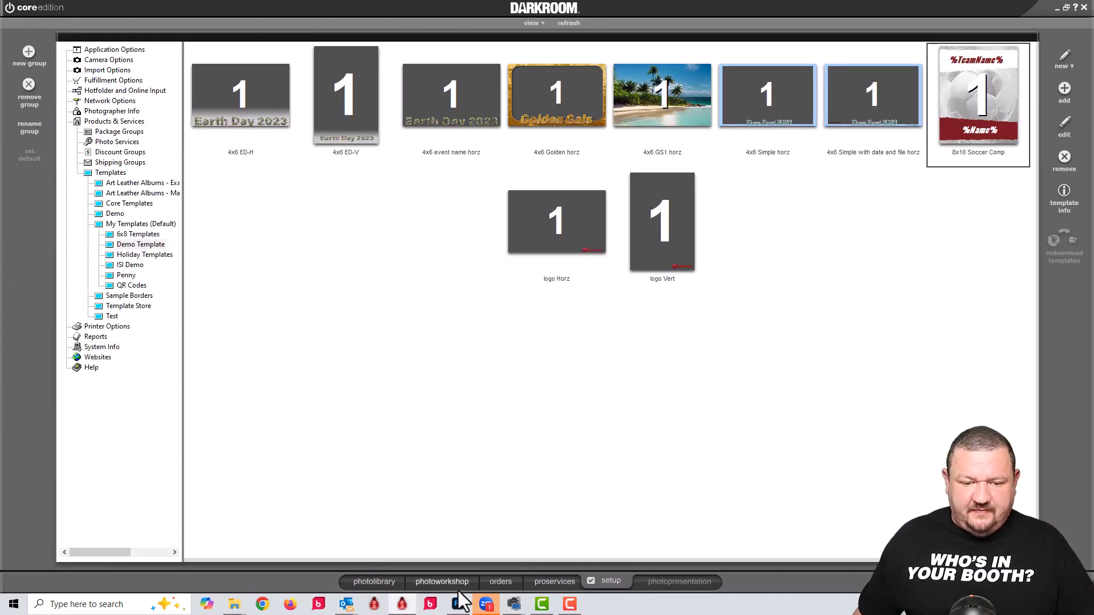
Load the updated template on the player's photo, sampling Effect Color from the blue jersey and Effect Color1 from the light shoulder patch
click(435, 586)
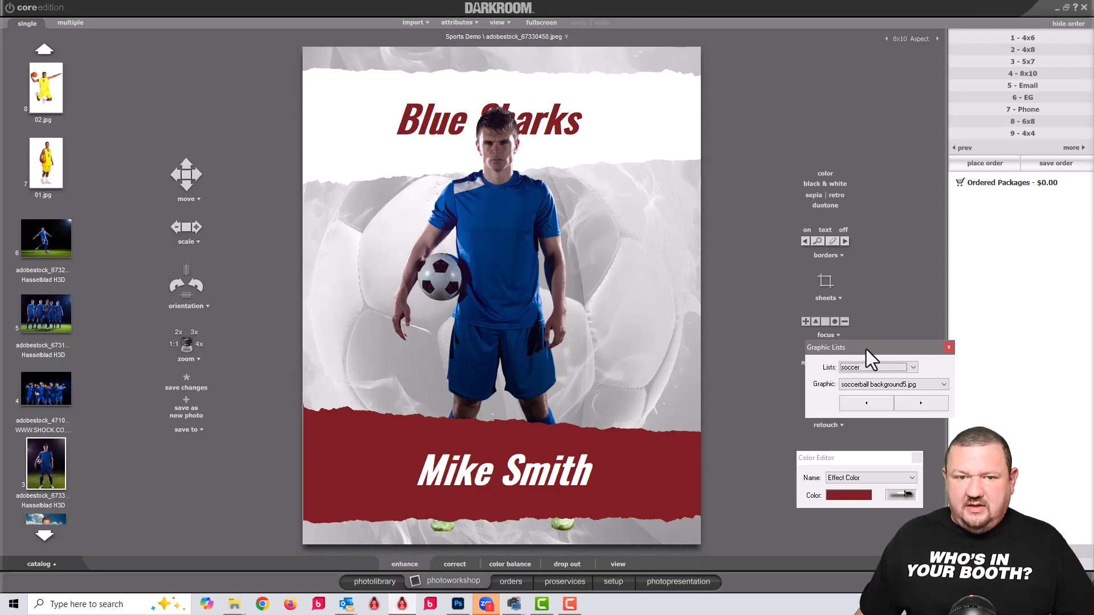
click(901, 495)
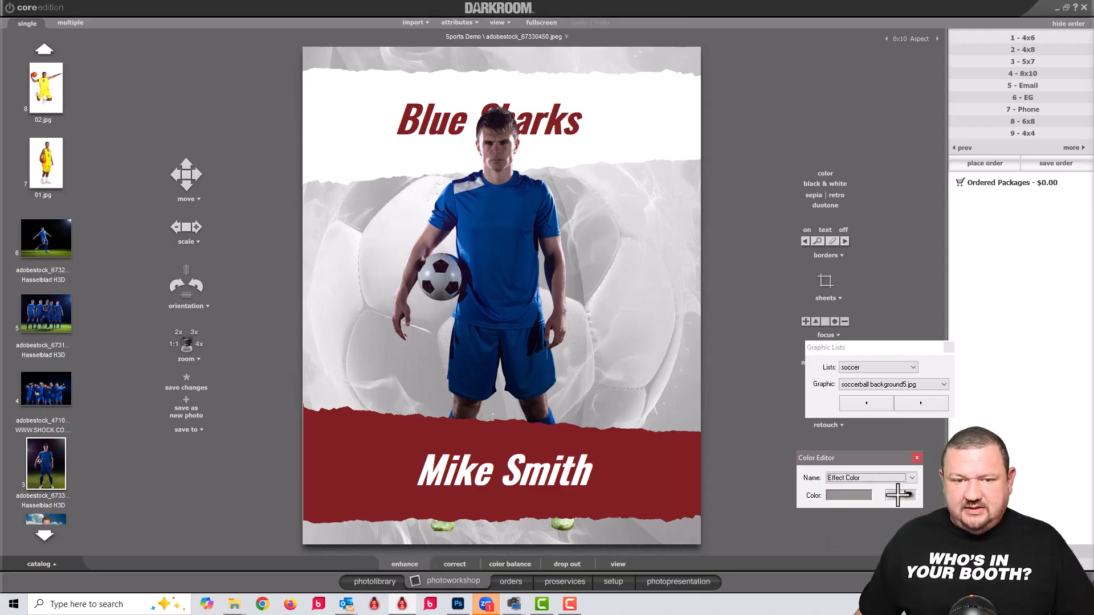
click(432, 221)
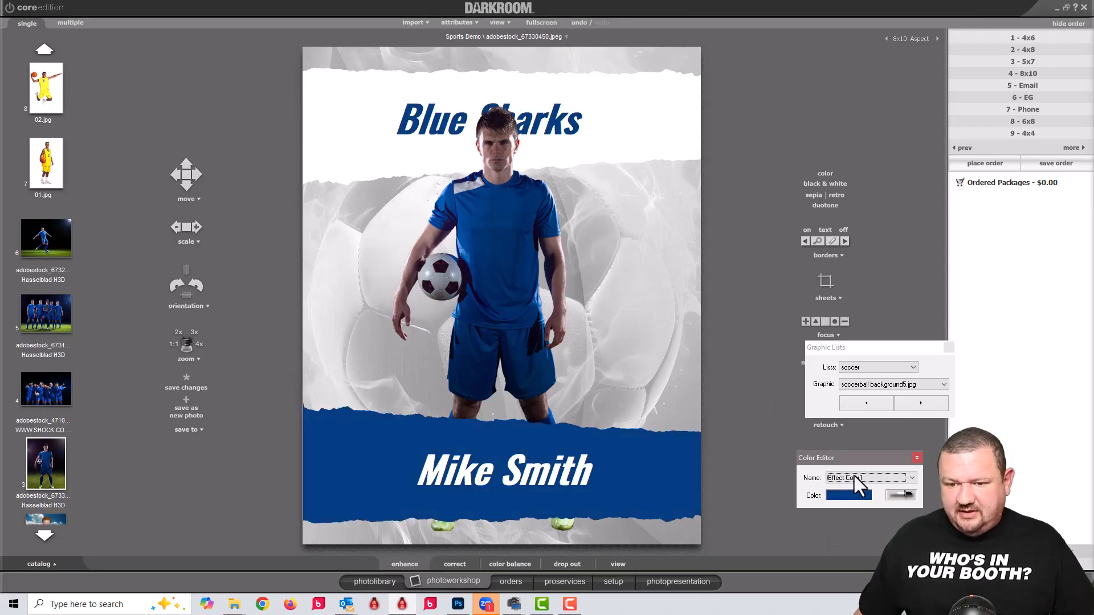
click(900, 494)
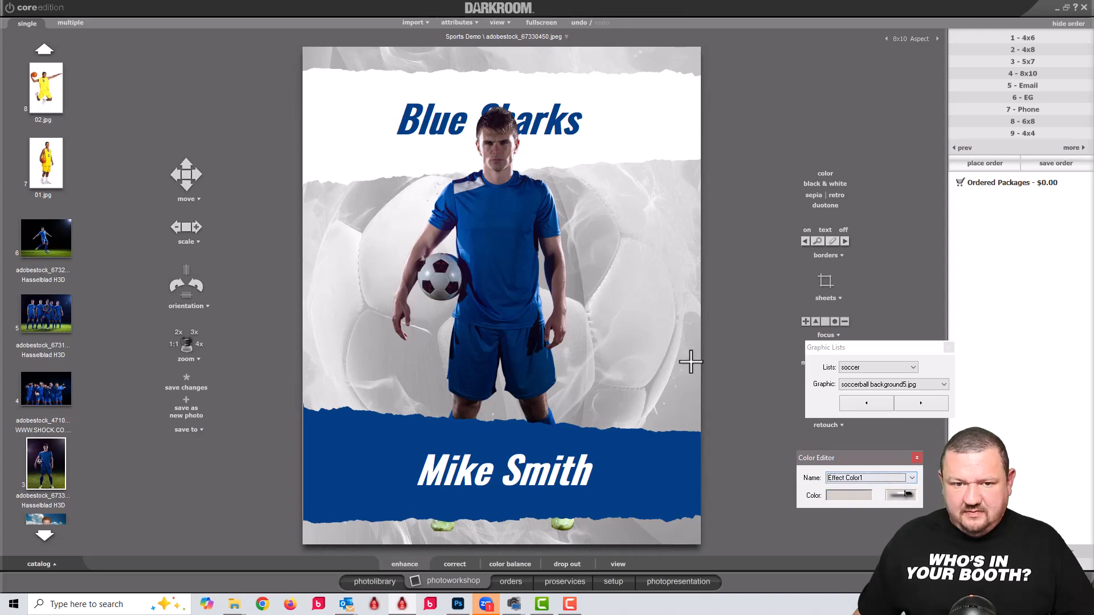
click(476, 189)
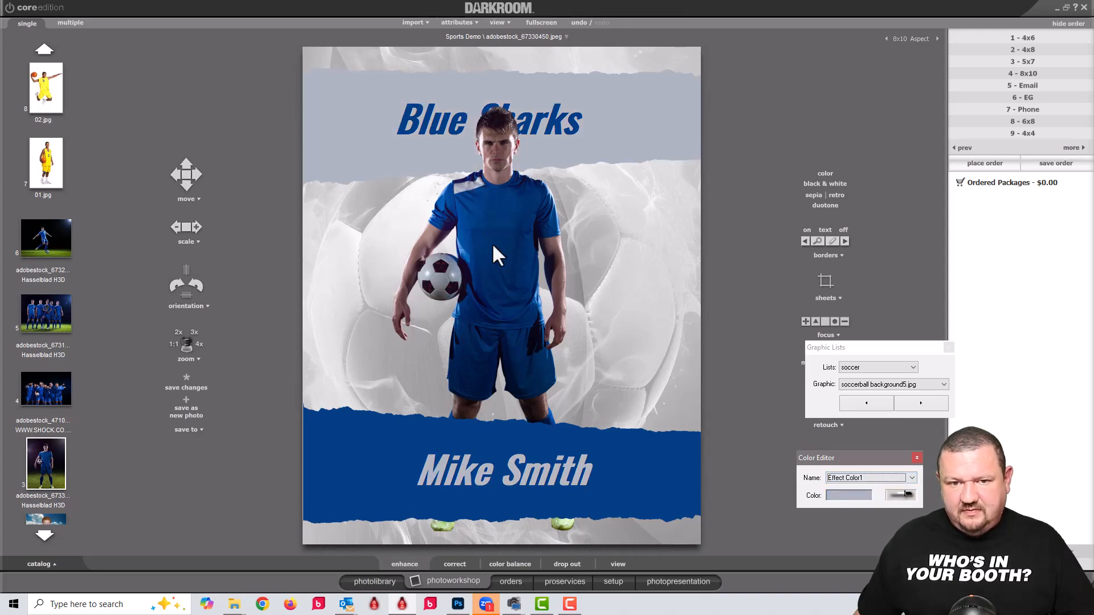
Cycle the photo's background through the soccer graphic list and choose soccerball background3 5x7.jpg
click(931, 388)
click(921, 402)
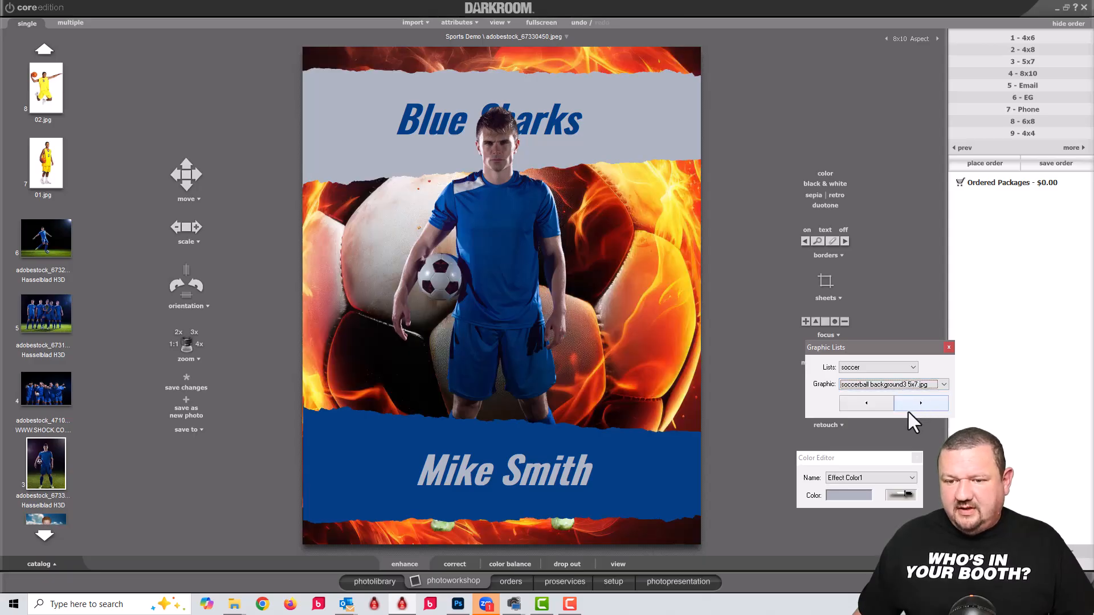
click(914, 403)
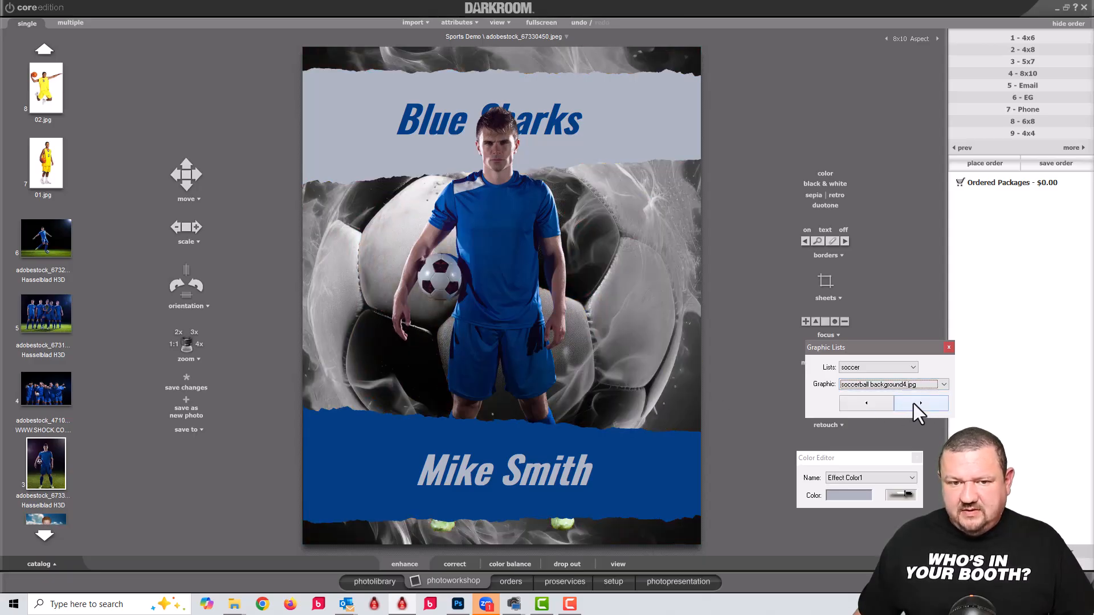
click(915, 403)
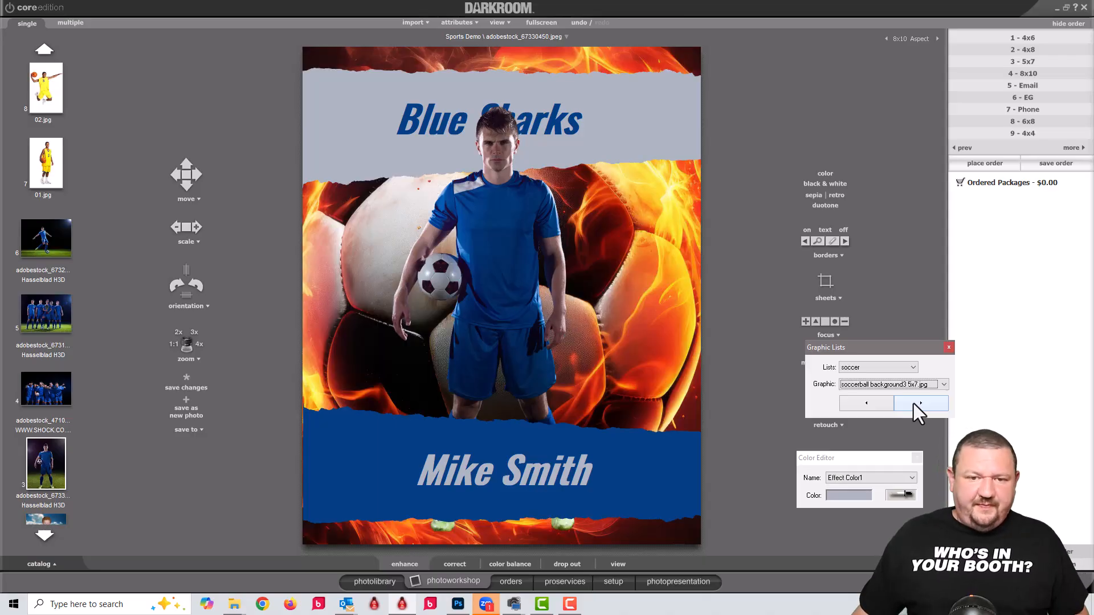
Enlarge the player in the composite and reposition him to the right of the page's center
click(506, 293)
scroll(505, 284, up, 3)
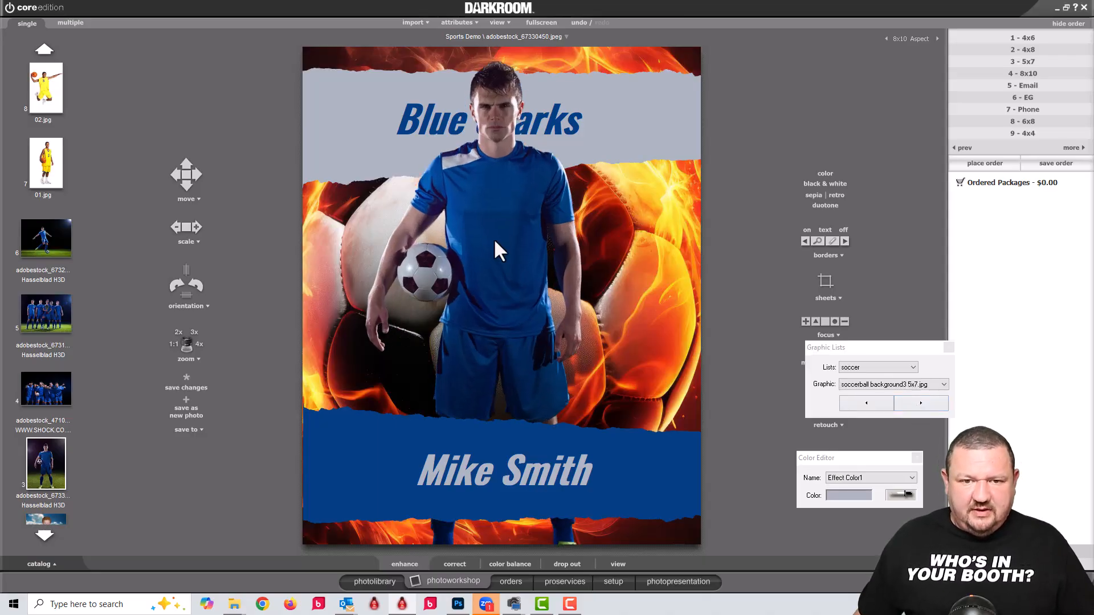
scroll(495, 241, up, 2)
scroll(525, 274, down, 2)
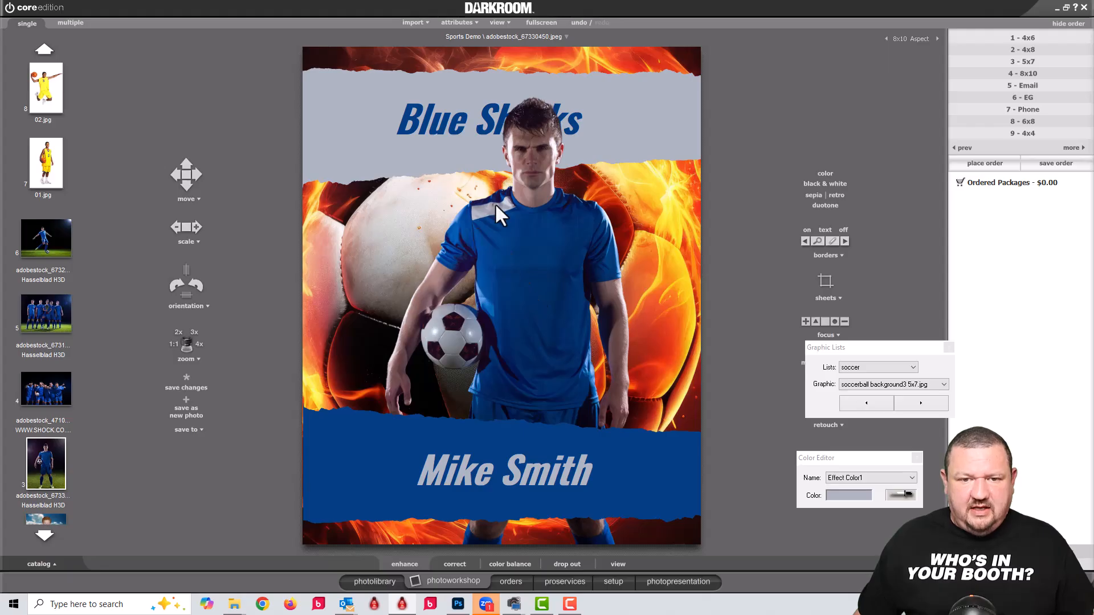
scroll(524, 227, down, 1)
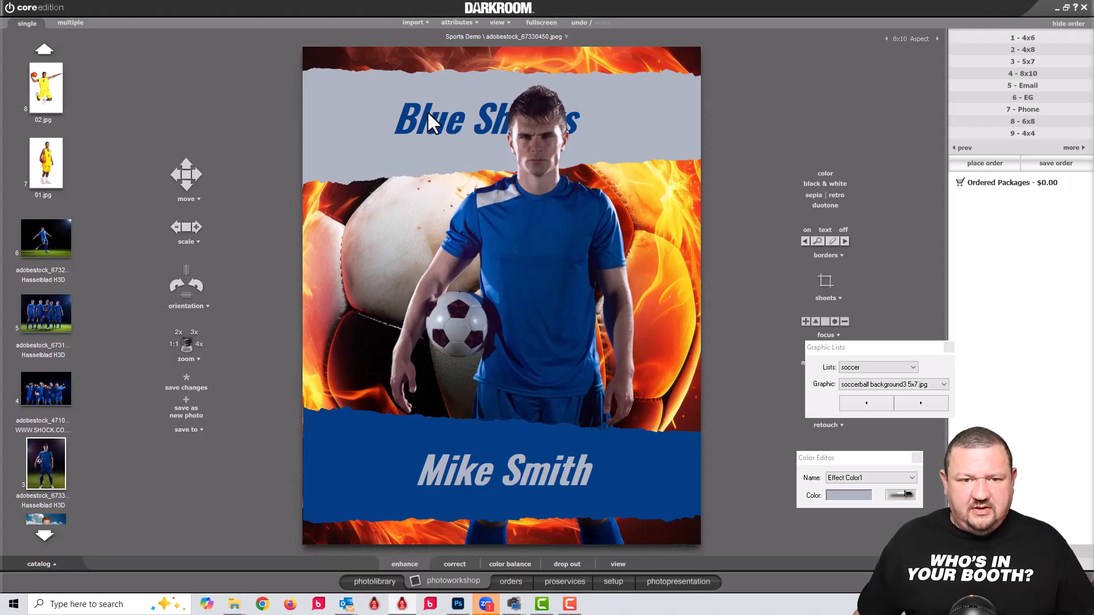
Move the Blue Sharks team name to the left of the player's head and switch the background graphic to soccerball background4.jpg
drag(426, 110, 355, 113)
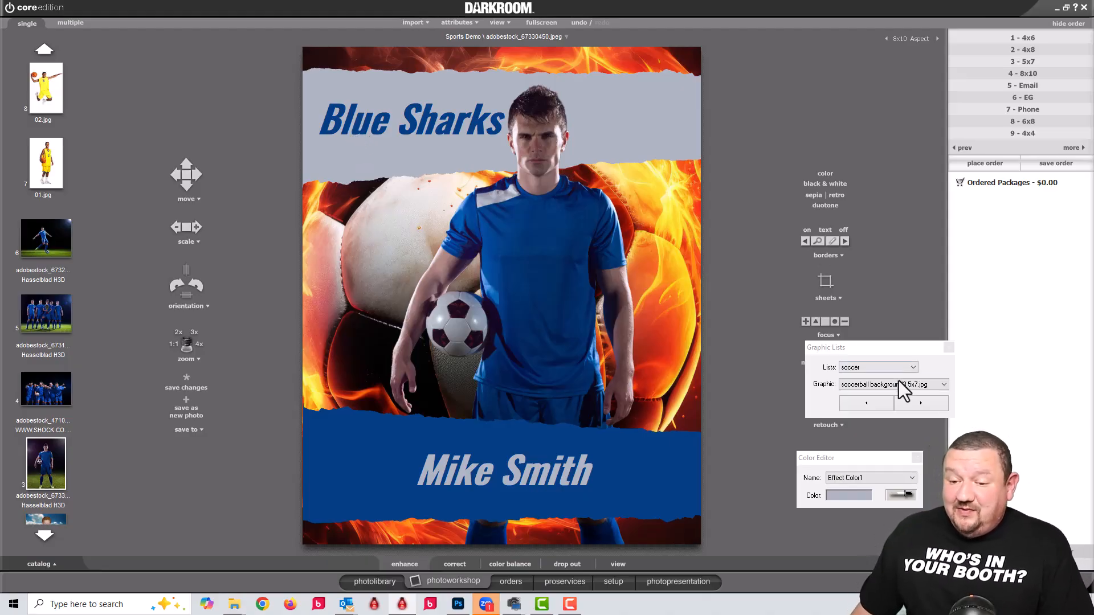
click(932, 403)
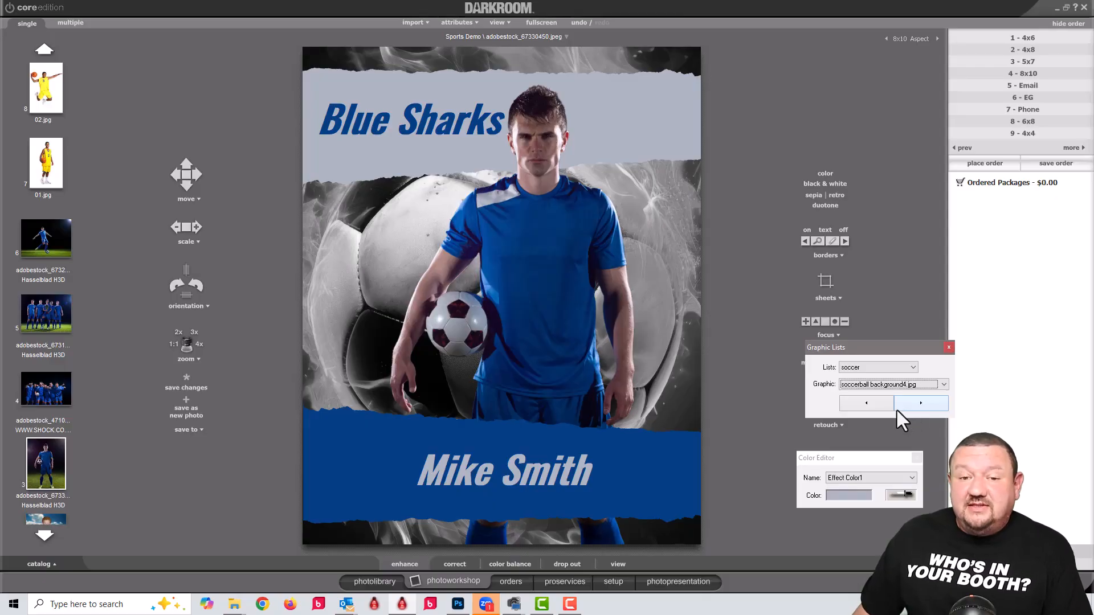